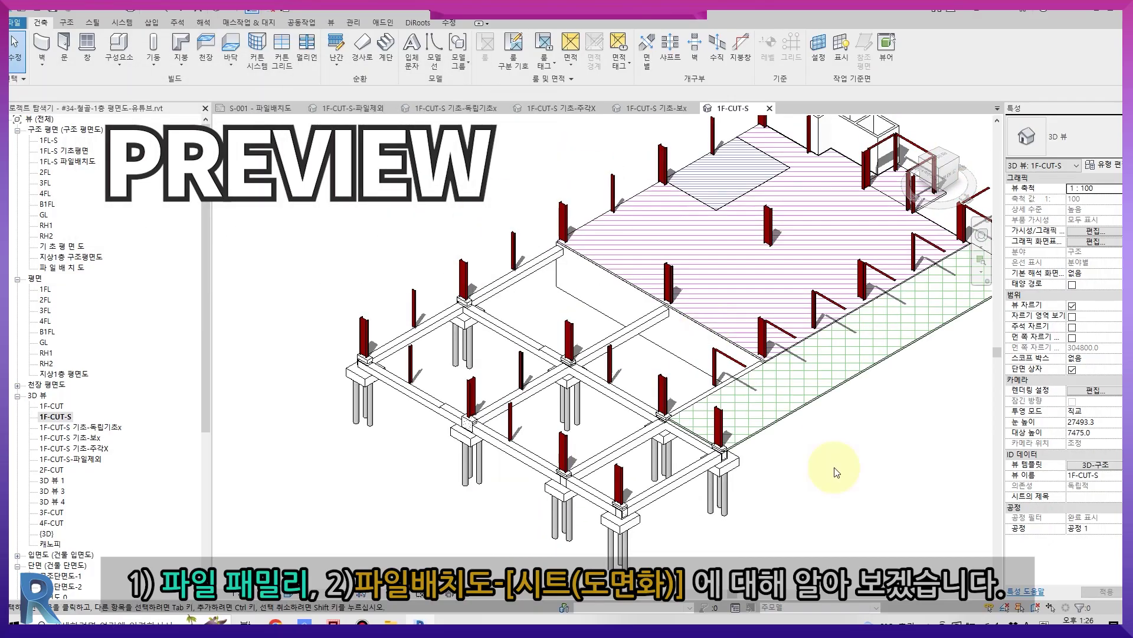
shift+middle_drag(519, 533, 674, 519)
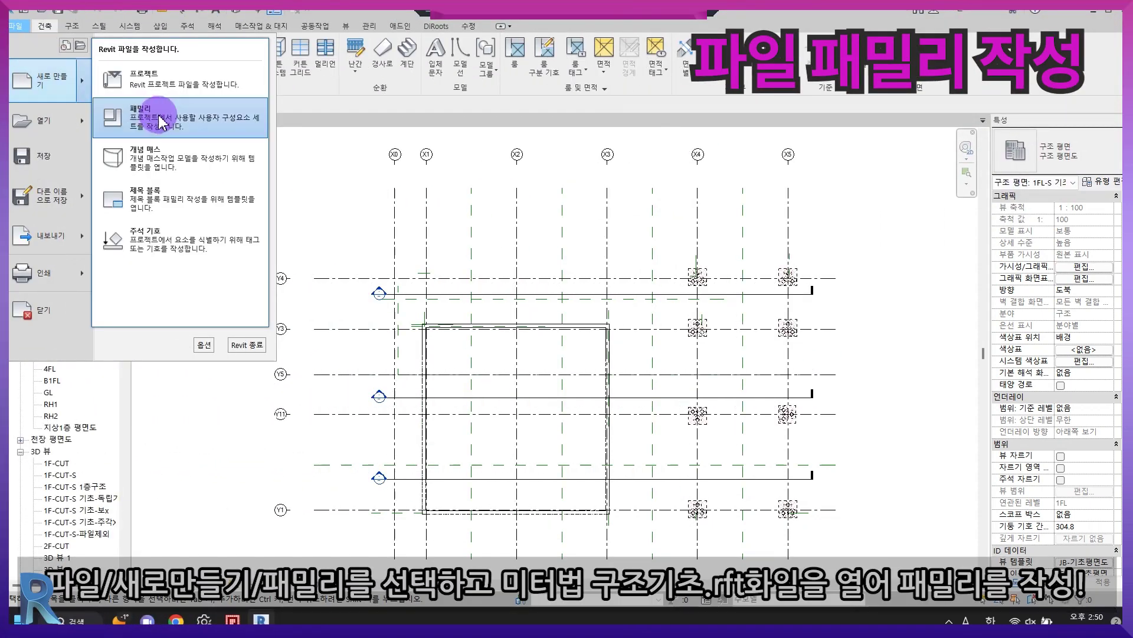
- Create a new family from the 미터법 구조 기초 (metric structural foundation) template
click(158, 116)
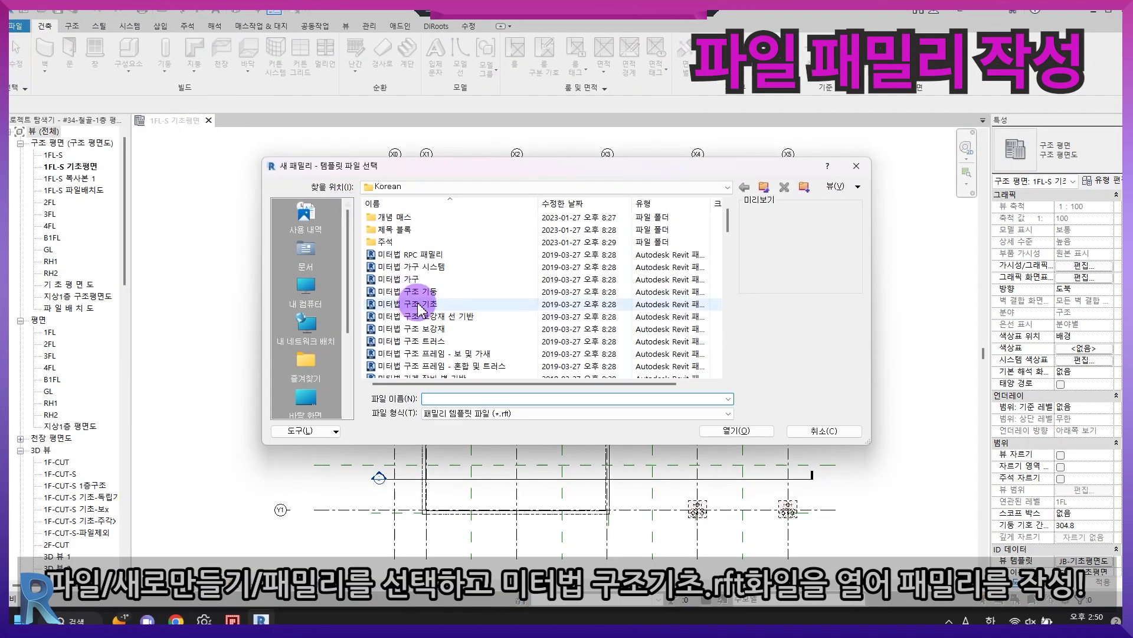
click(429, 304)
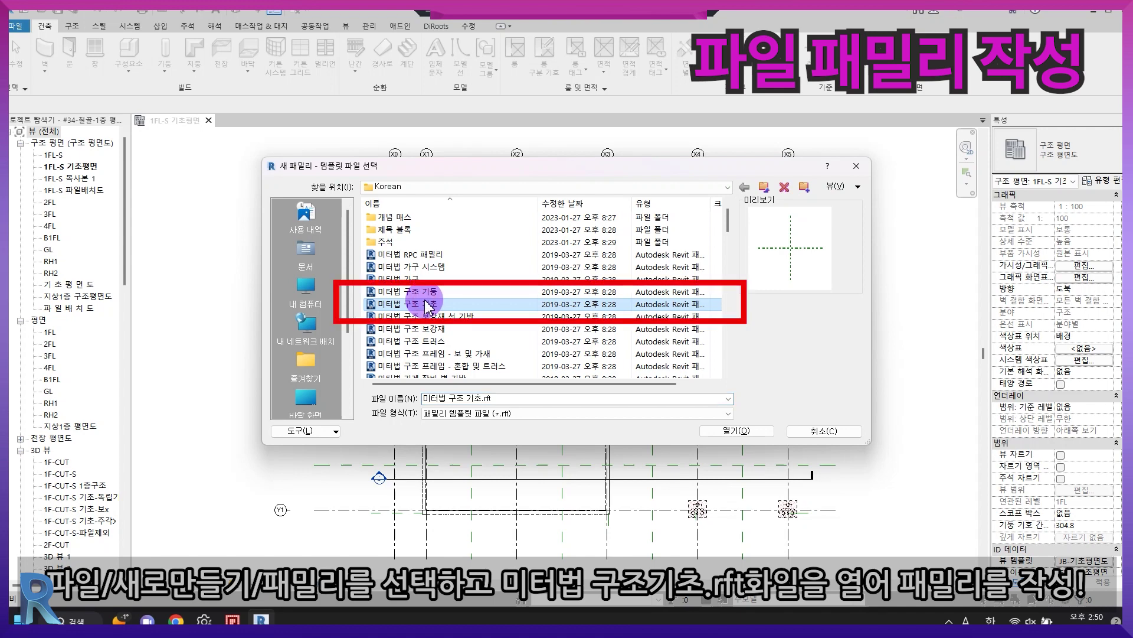
double_click(429, 304)
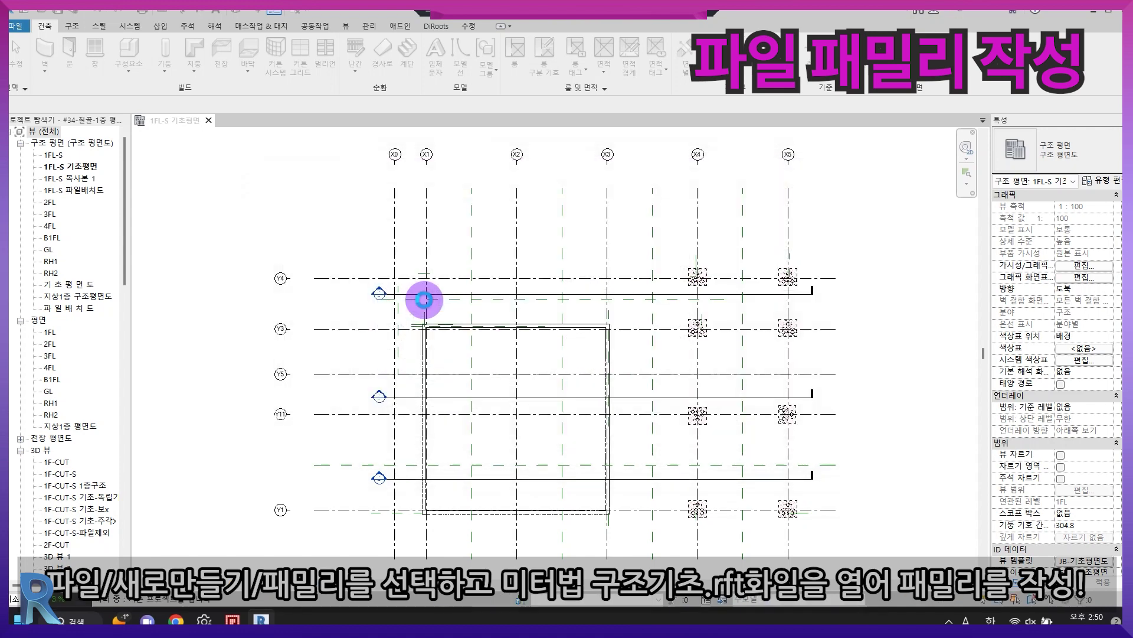
- Check that the family category is 구조 기초 and review the family type's width, length and foundation thickness parameters
click(80, 48)
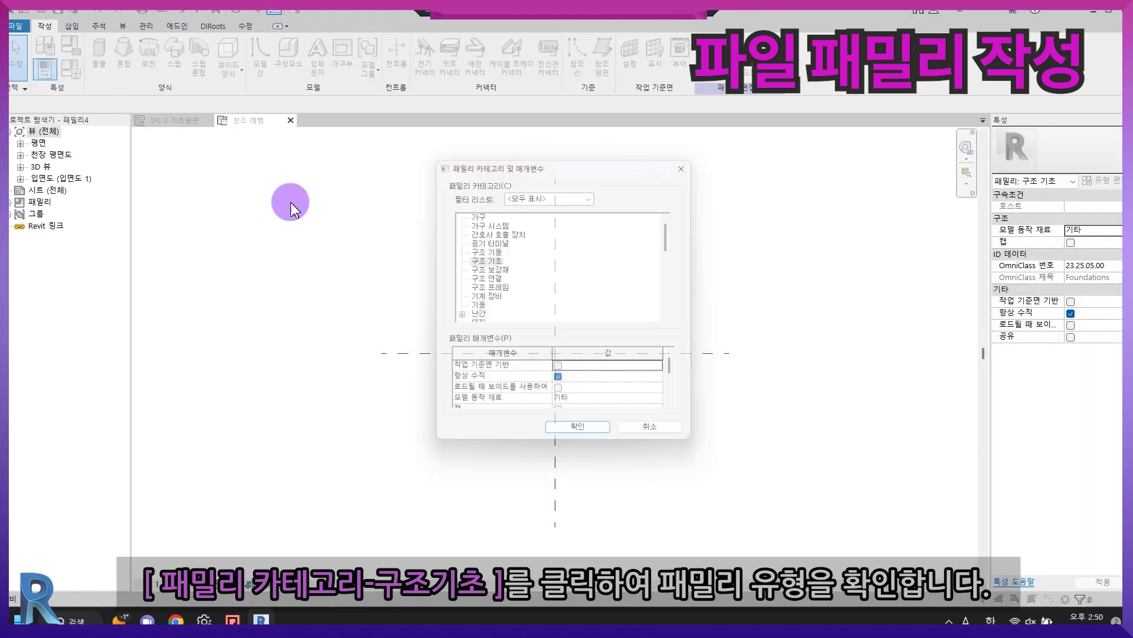
click(475, 261)
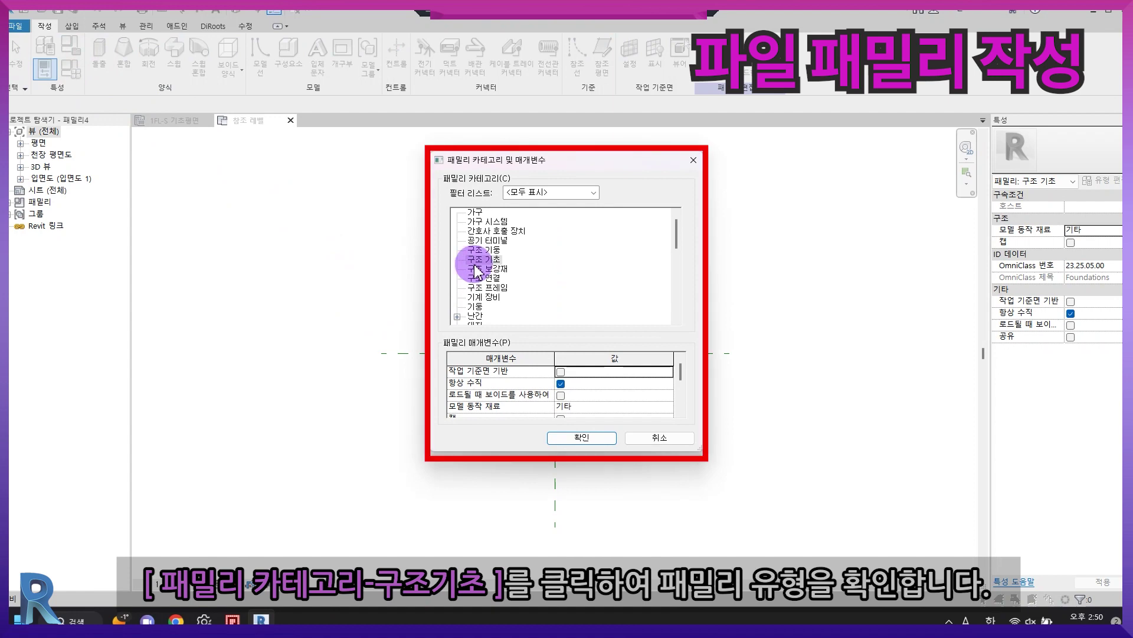
click(561, 437)
click(72, 71)
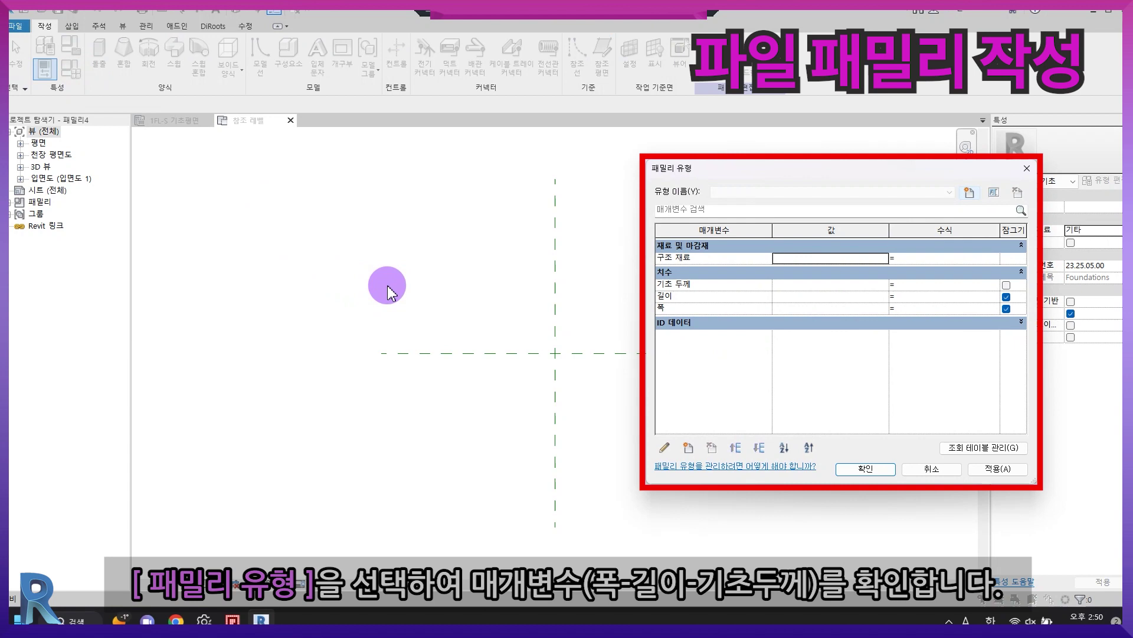
key(Escape)
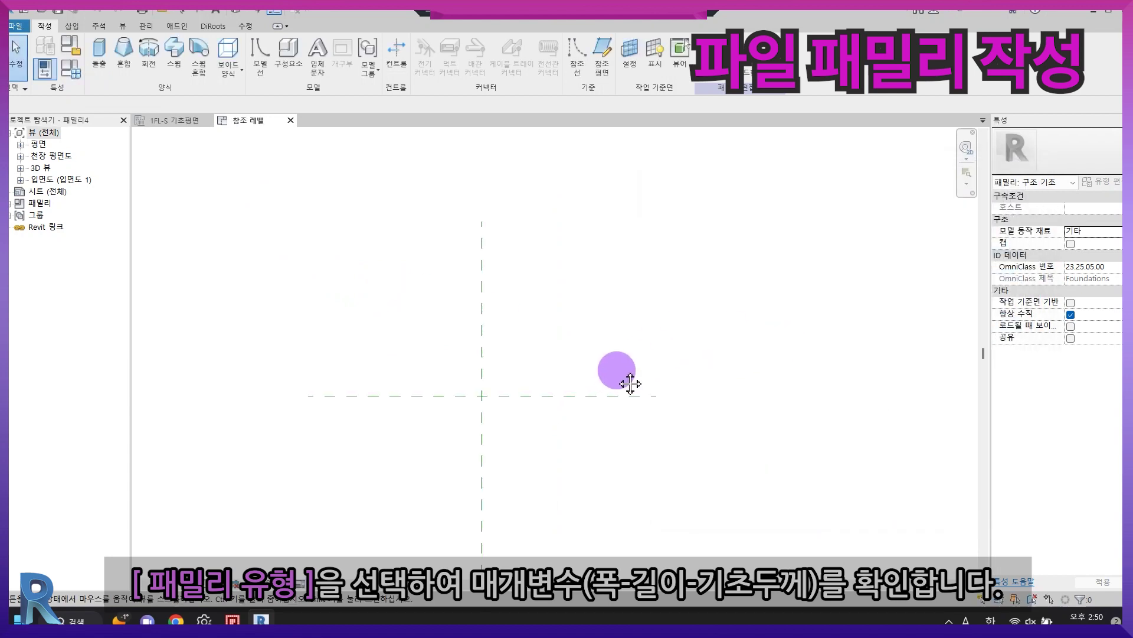
- Draw a reference line about 1640 mm long above the horizontal centre plane and one about 1020 mm long left of the vertical centre plane
click(577, 52)
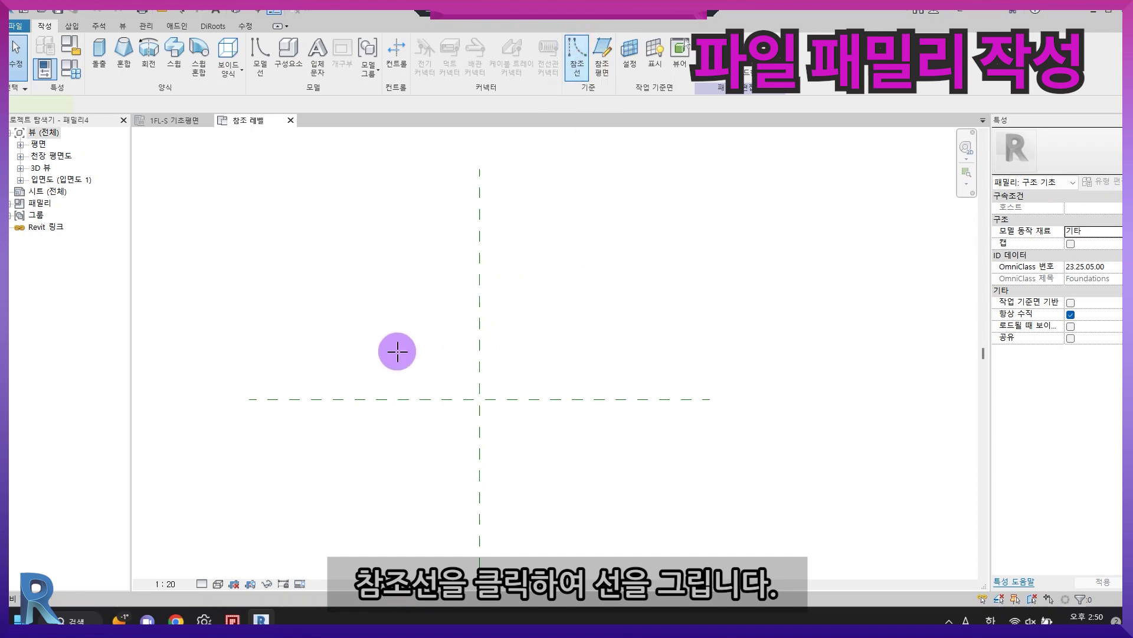
click(352, 358)
click(599, 357)
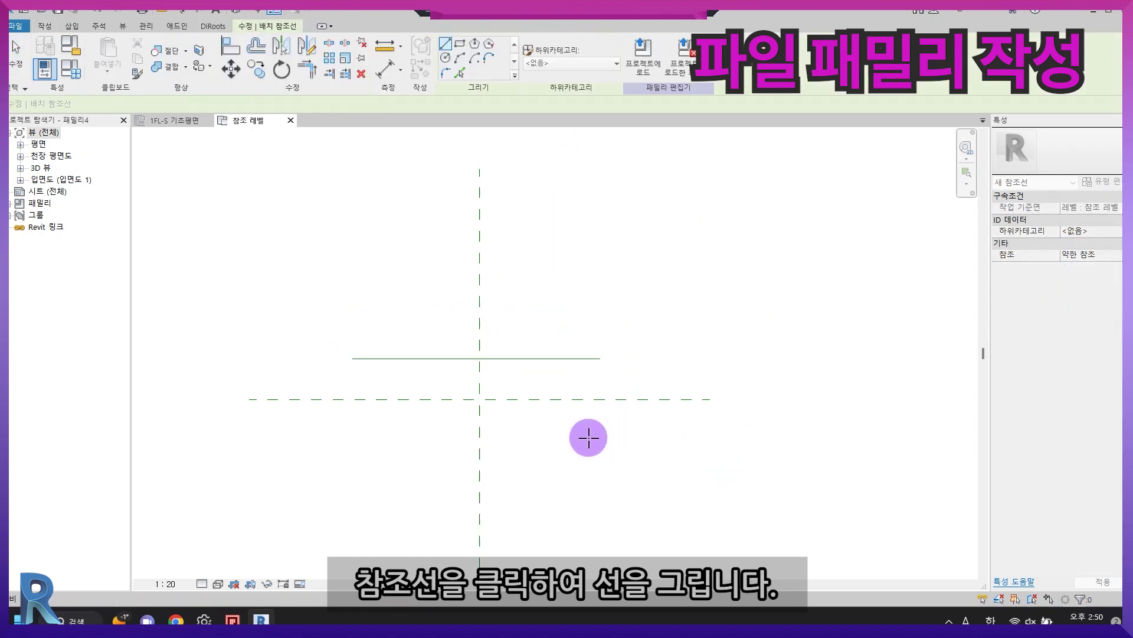
click(443, 464)
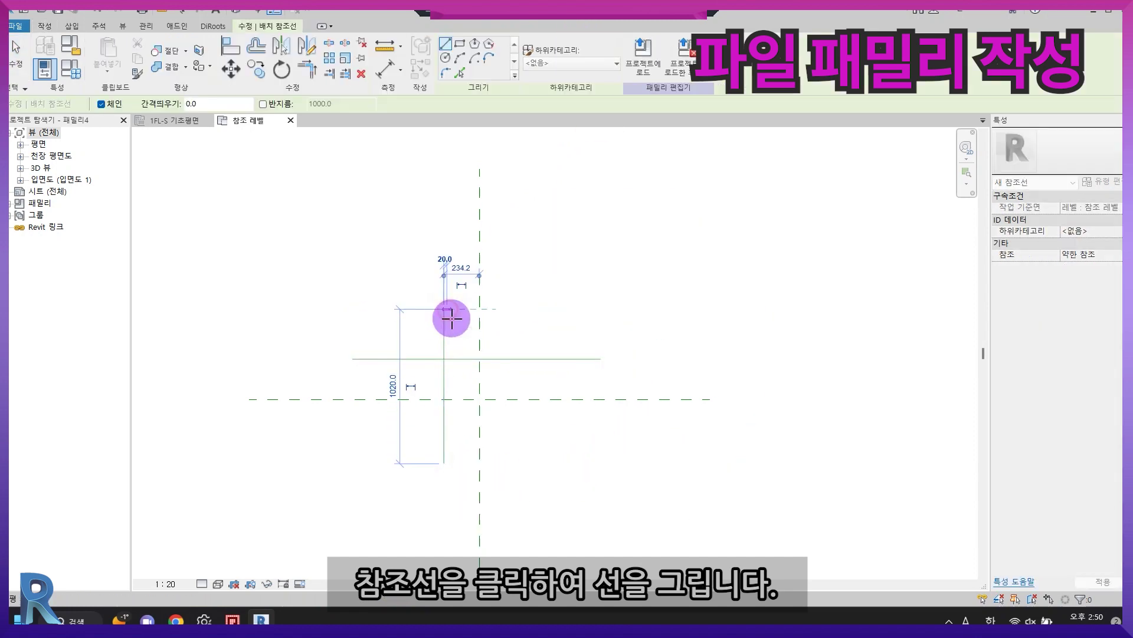
click(443, 309)
key(Escape)
key(Escape)
- Set the horizontal and vertical reference lines each 250 mm away from their parallel centre planes
click(522, 366)
click(628, 380)
text(250)
key(Return)
click(498, 334)
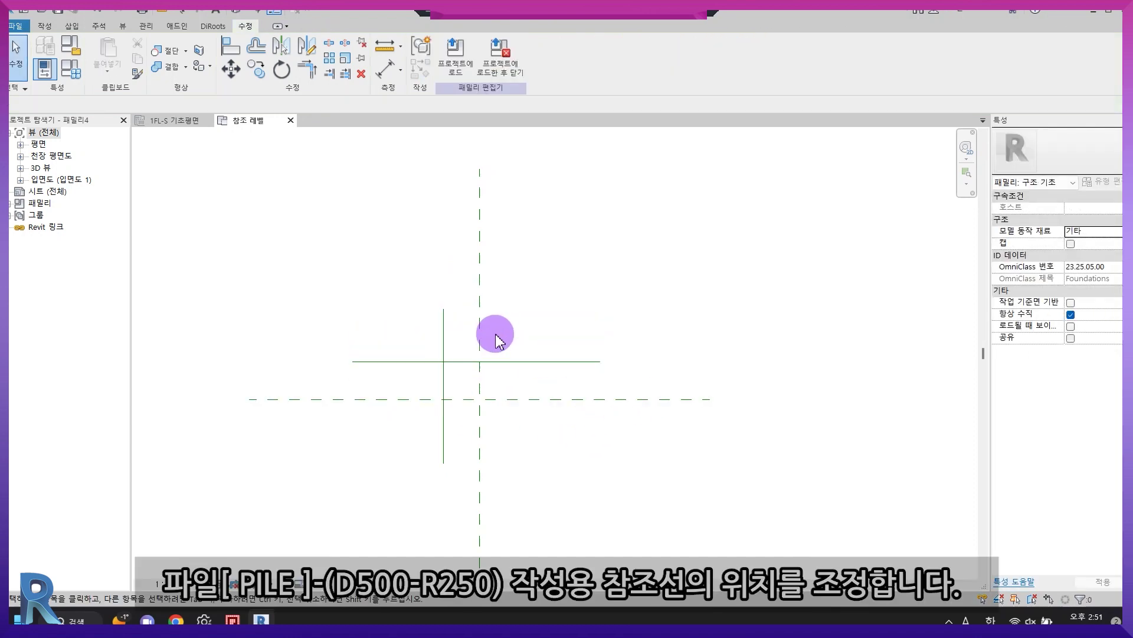
click(441, 334)
key(Return)
click(502, 285)
- Mirror the horizontal reference line about the horizontal centre plane
click(559, 362)
click(312, 57)
click(331, 398)
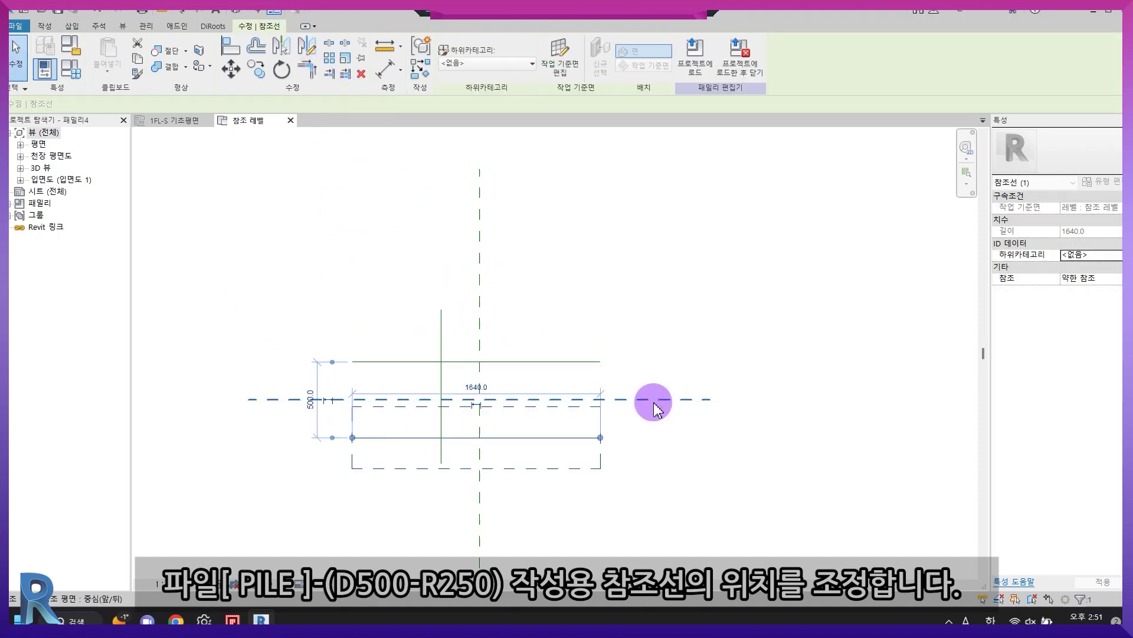
click(566, 351)
- Mirror the vertical reference line about the vertical centre plane to complete the square of reference lines
click(443, 329)
click(307, 46)
click(481, 503)
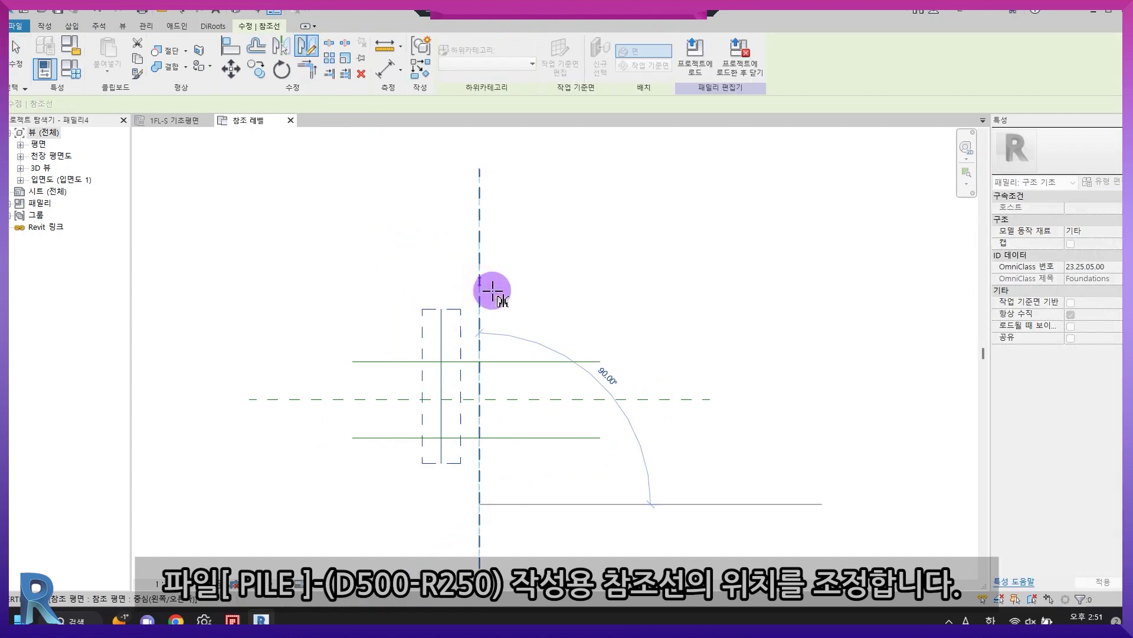
click(492, 291)
scroll(529, 356, up, 2)
middle_drag(516, 419, 570, 328)
click(566, 253)
drag(564, 236, 558, 204)
click(348, 145)
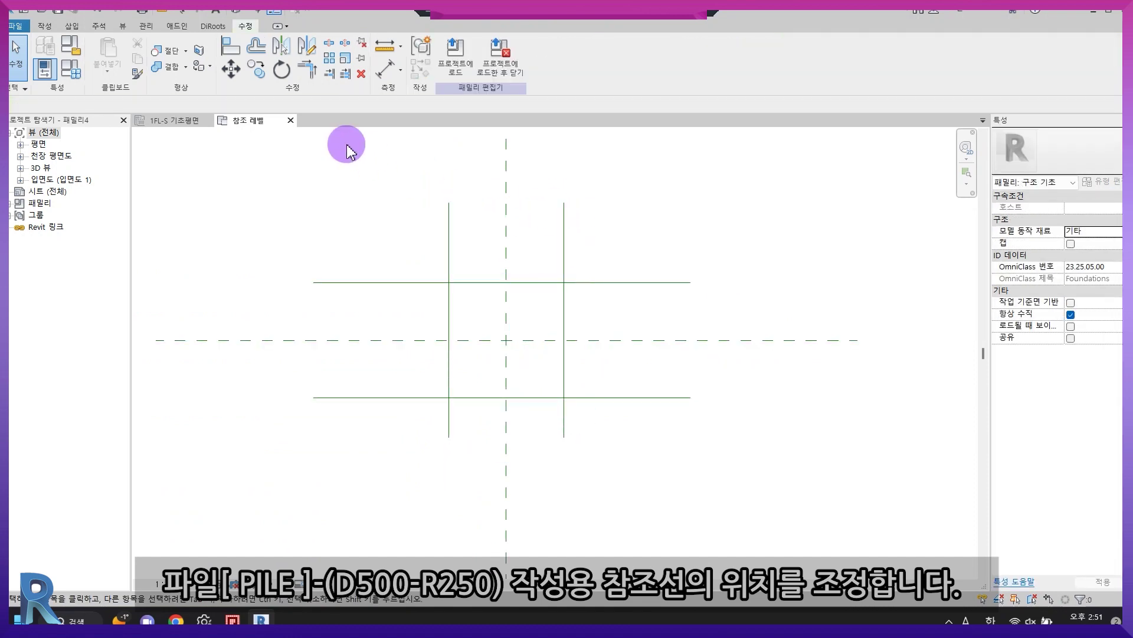
- Start an extrusion and sketch the upper semicircle with a 250 mm radius, centred on the intersection of the centre planes
click(46, 27)
click(99, 65)
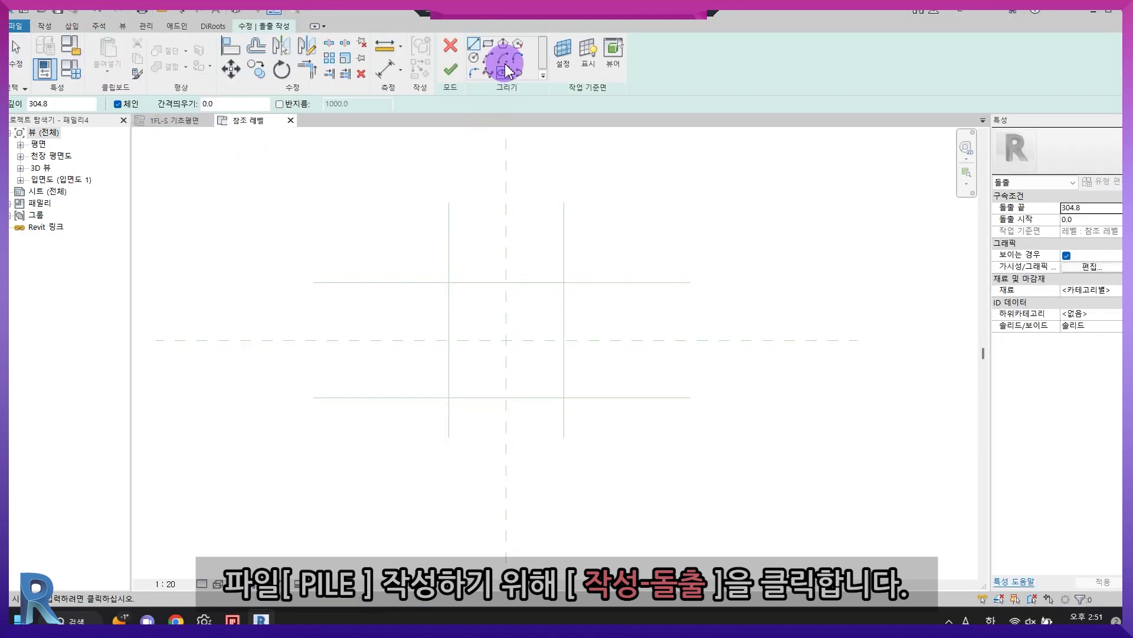
click(504, 59)
click(506, 340)
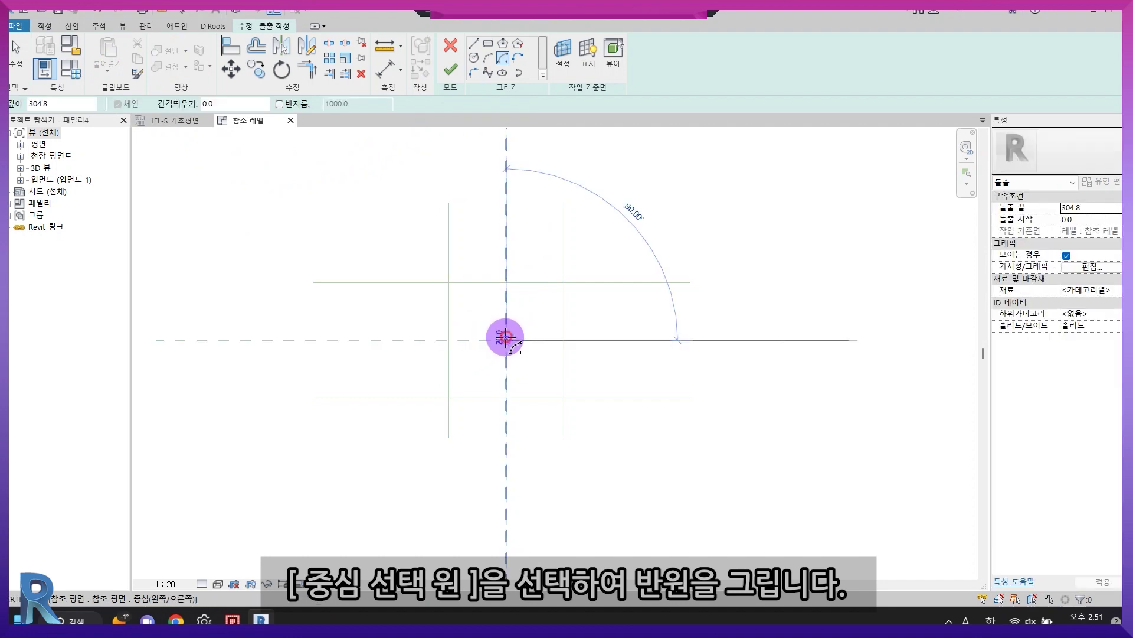
click(449, 340)
click(562, 340)
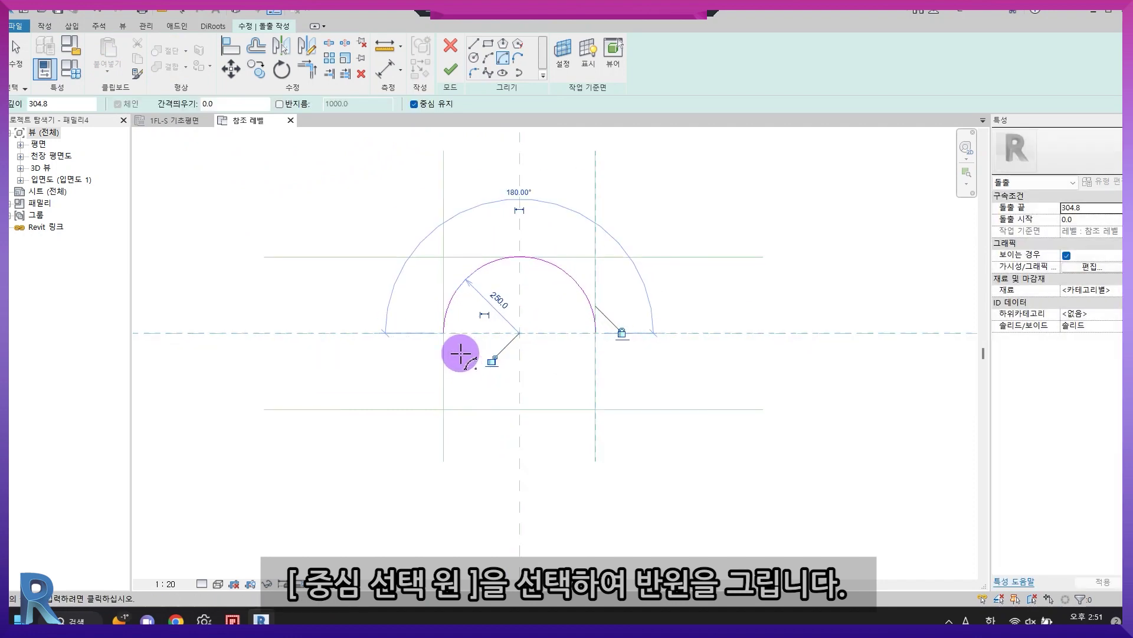
key(Escape)
- Align and lock the semicircle's left end to the left vertical reference line
scroll(464, 362, up, 2)
click(453, 330)
key(Escape)
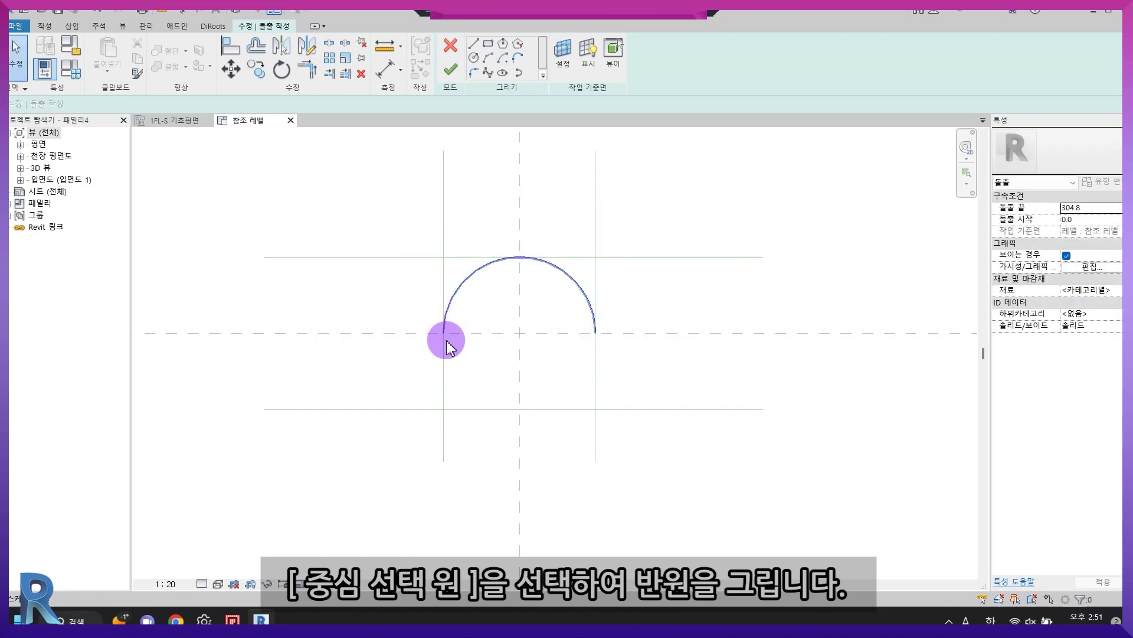
click(231, 47)
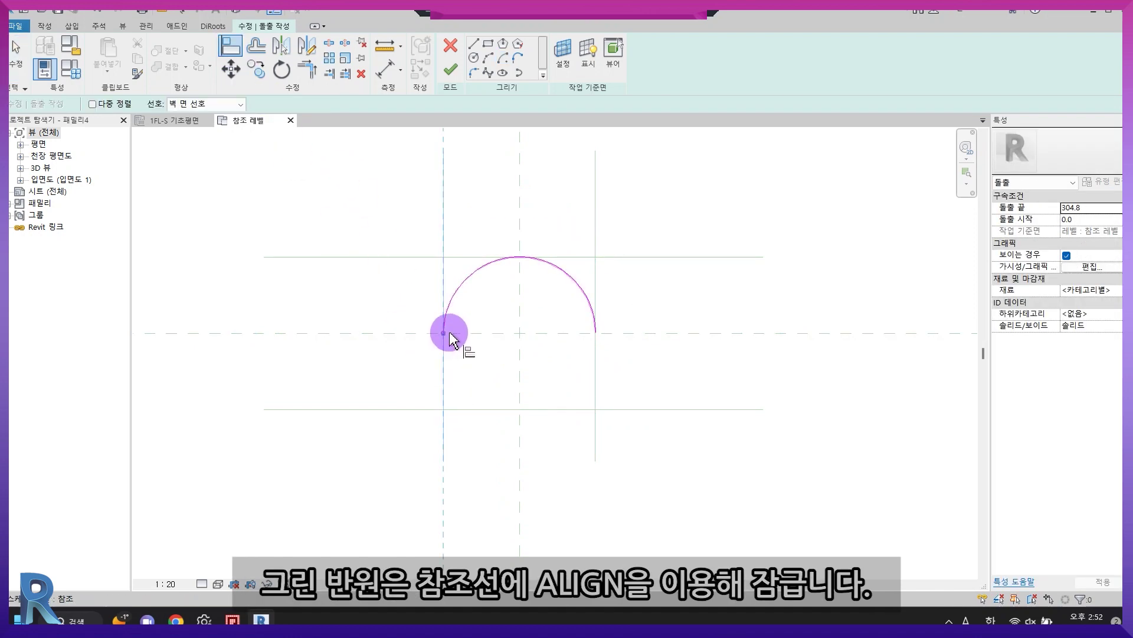
- Sketch the lower 250 mm radius semicircle to close the circle, lock it to the vertical reference lines and finish the extrusion
click(504, 57)
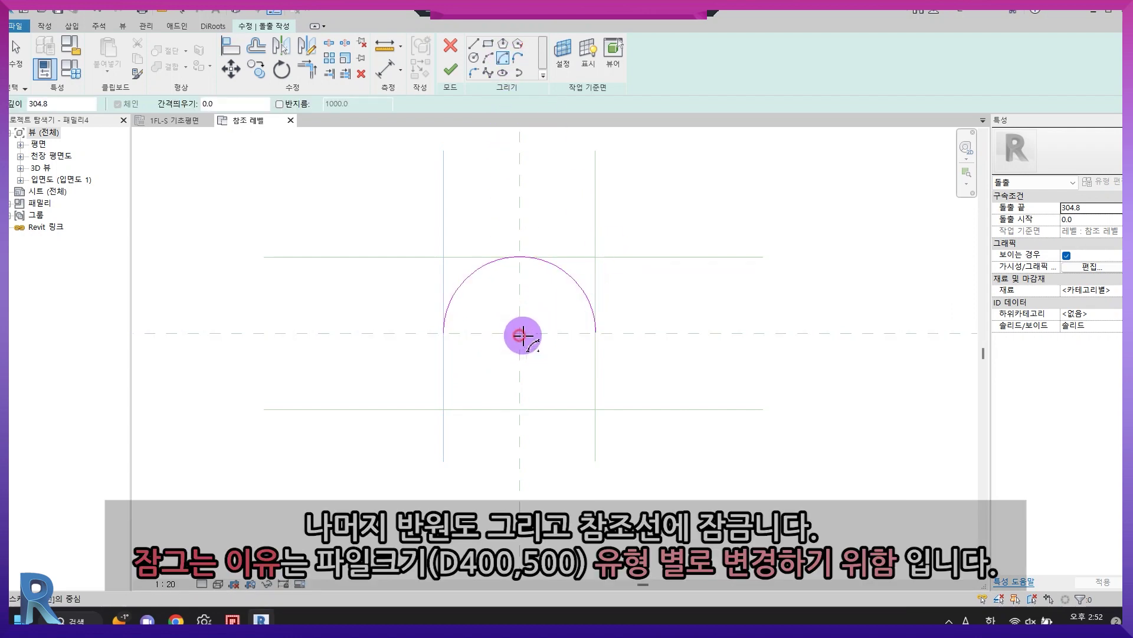
click(519, 334)
click(595, 333)
click(440, 332)
key(Escape)
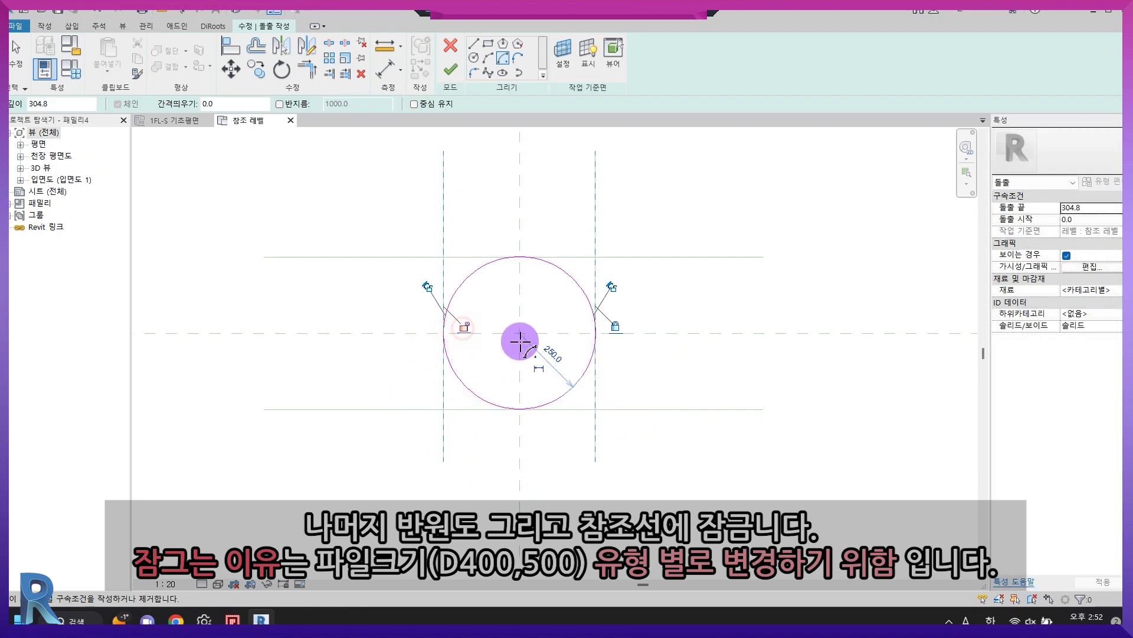
key(Escape)
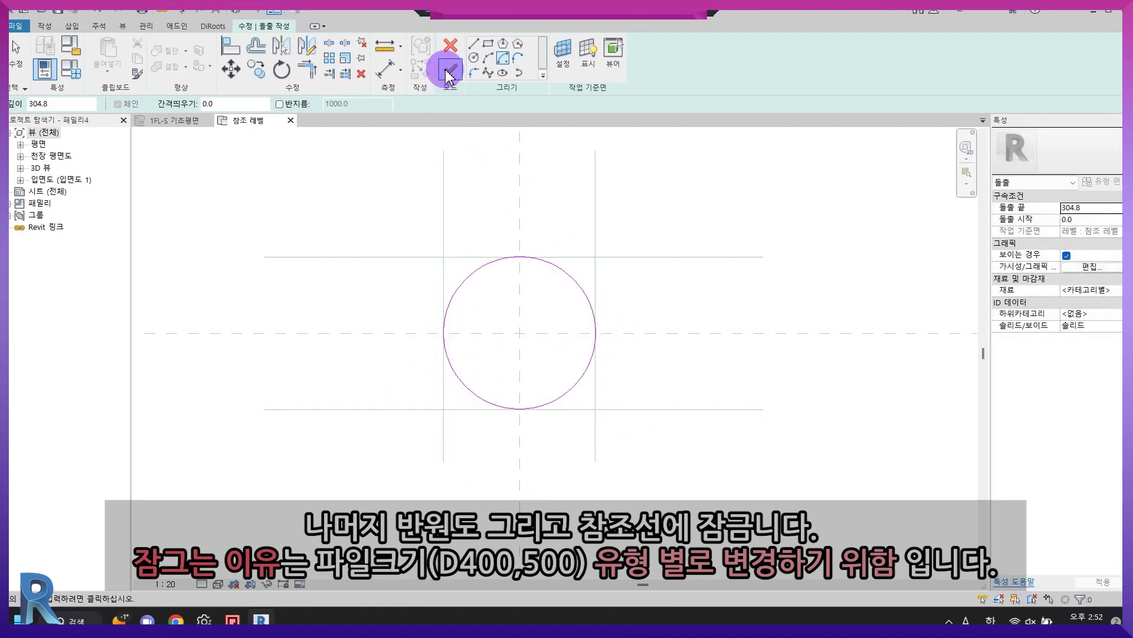
click(450, 73)
- In the 3D view 뷰 1, set the pile's extrusion end to -4000 and its extrusion start to -50
click(20, 167)
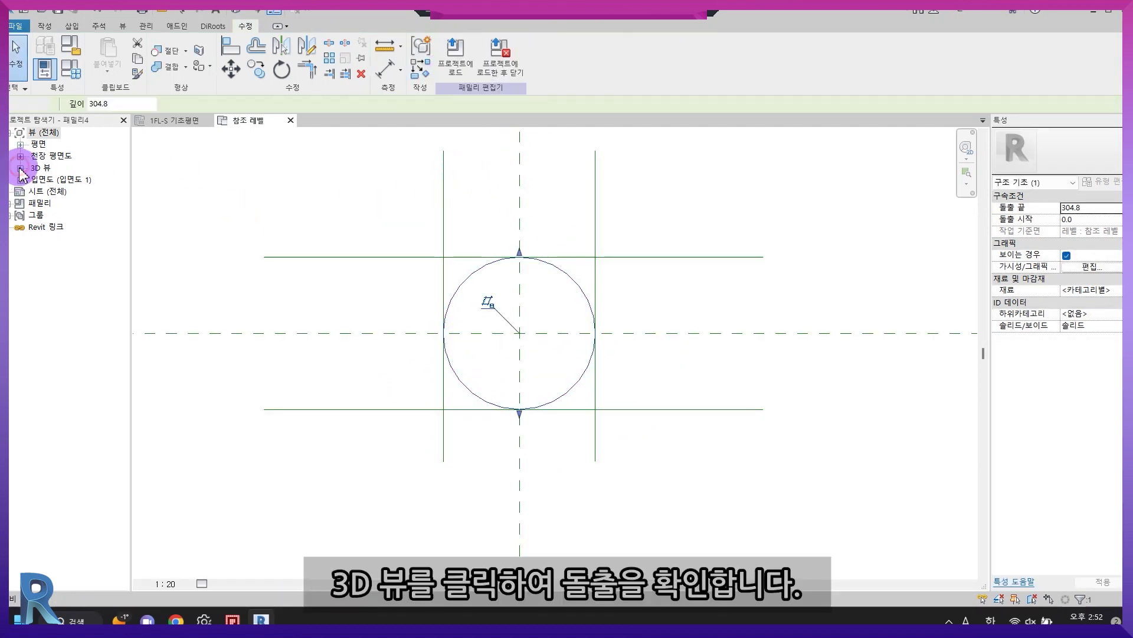
double_click(52, 179)
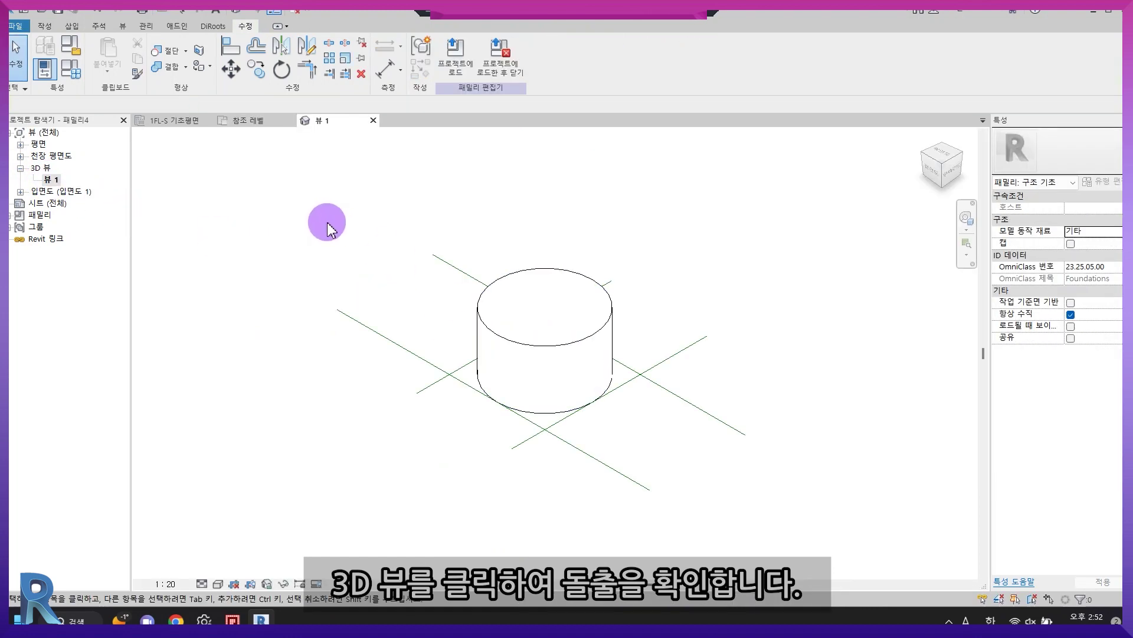
click(481, 317)
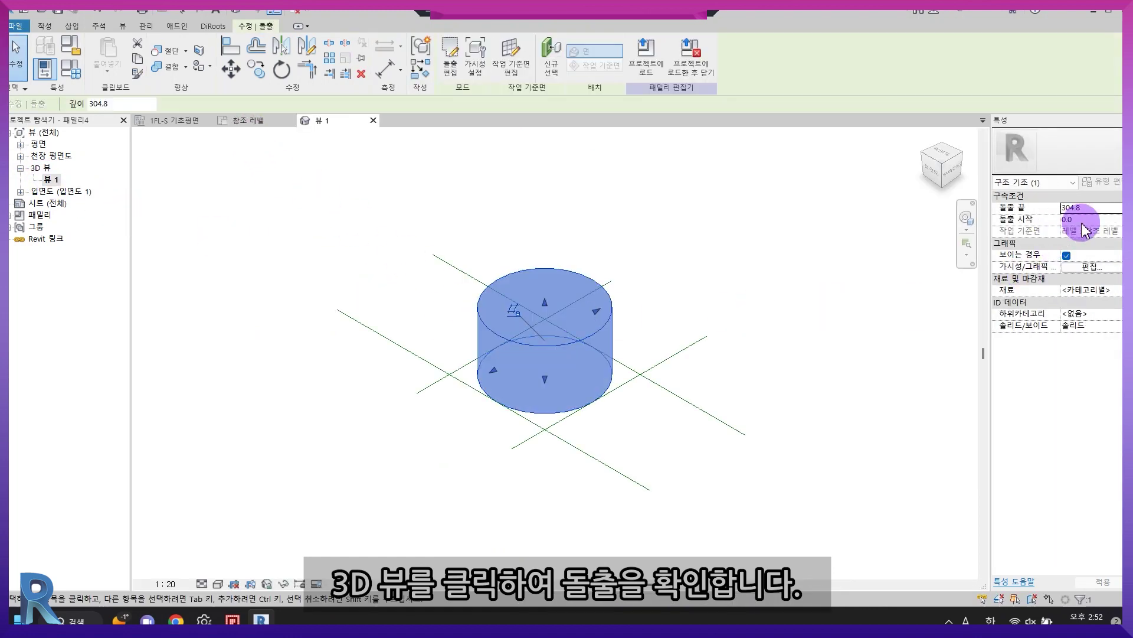
click(1095, 210)
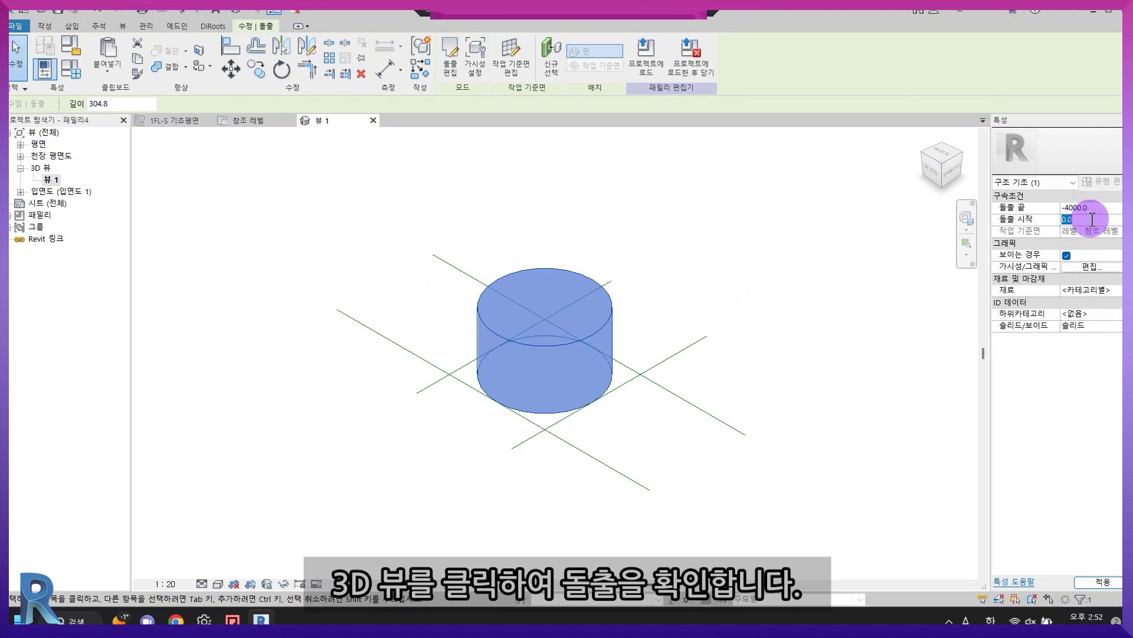
click(1094, 592)
click(821, 469)
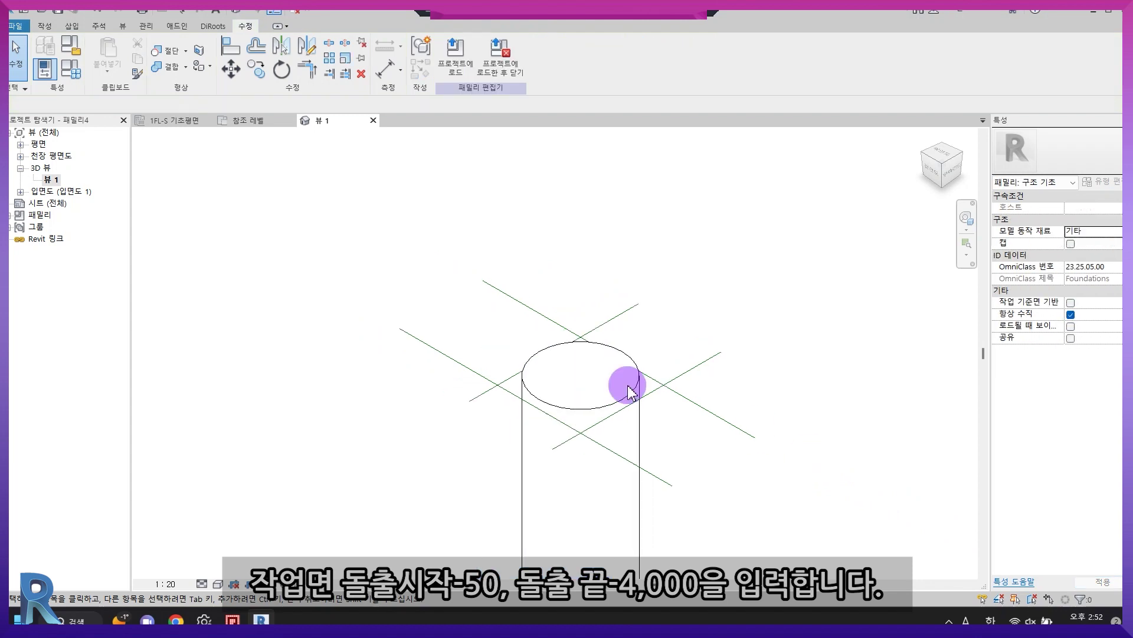
- In the reference level plan, copy the upper horizontal reference line 300 mm upward
click(246, 120)
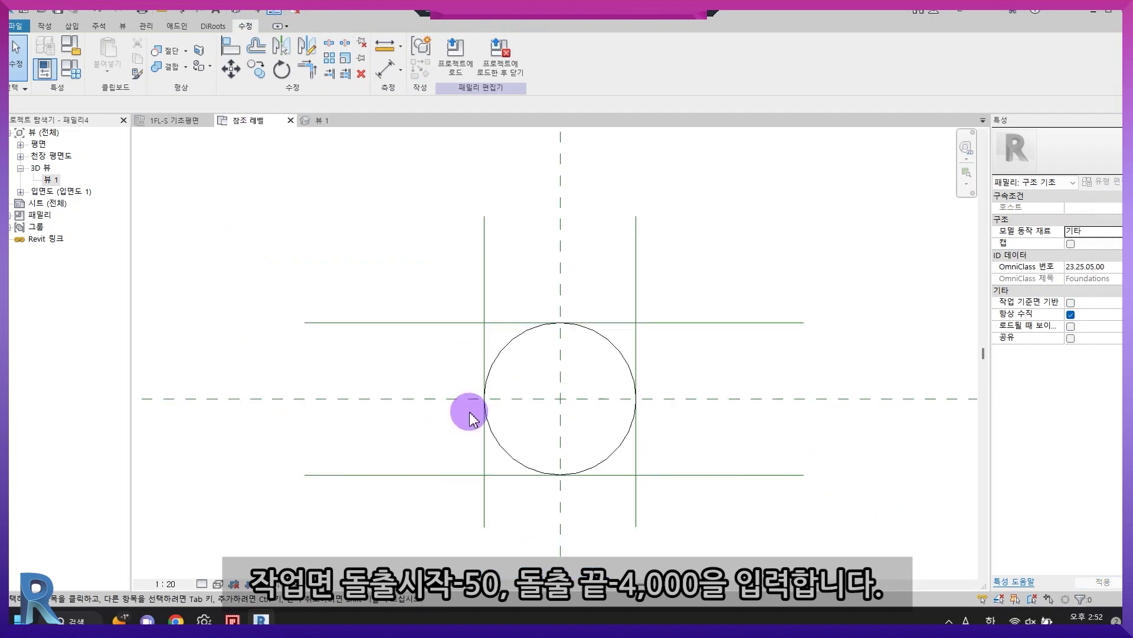
click(674, 323)
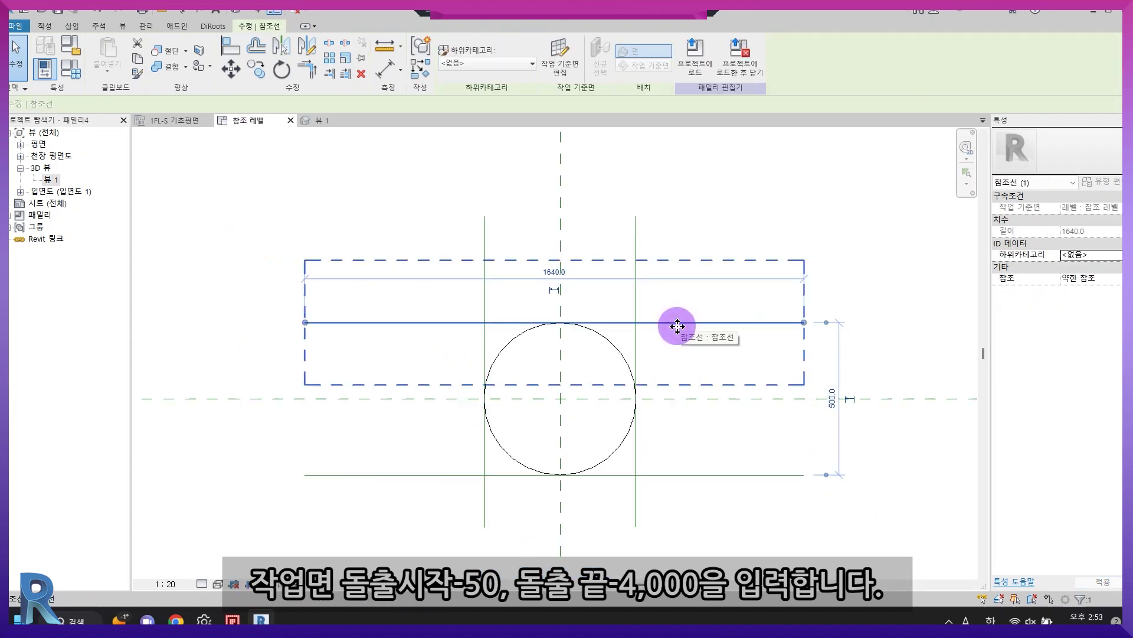
click(702, 323)
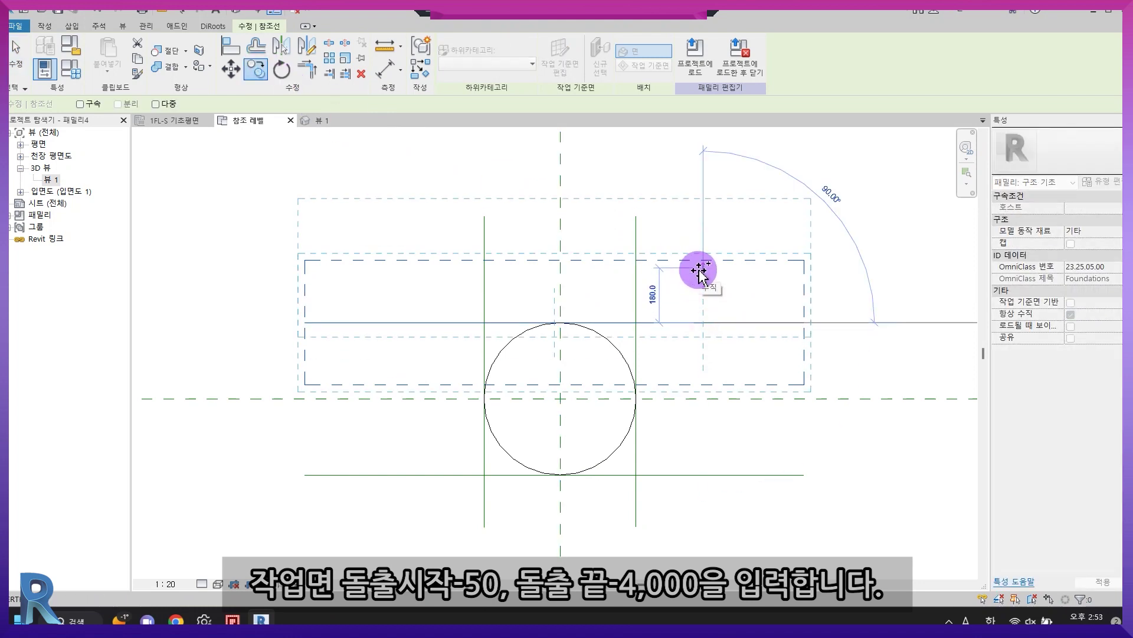
text(3000)
key(BackSpace)
key(Return)
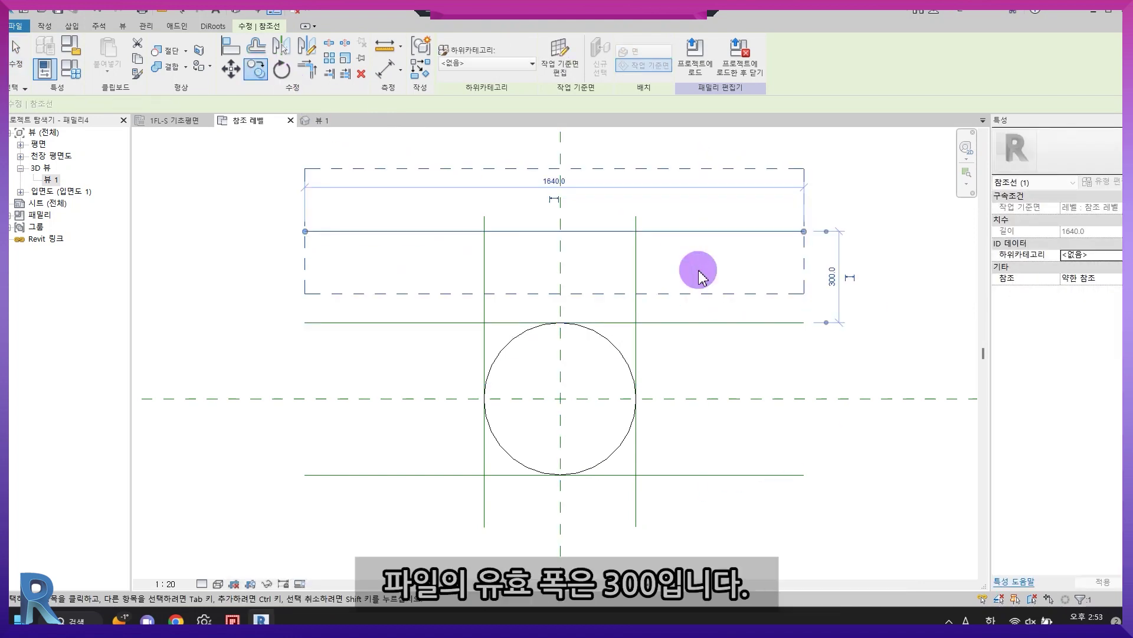
key(Escape)
scroll(710, 277, down, 1)
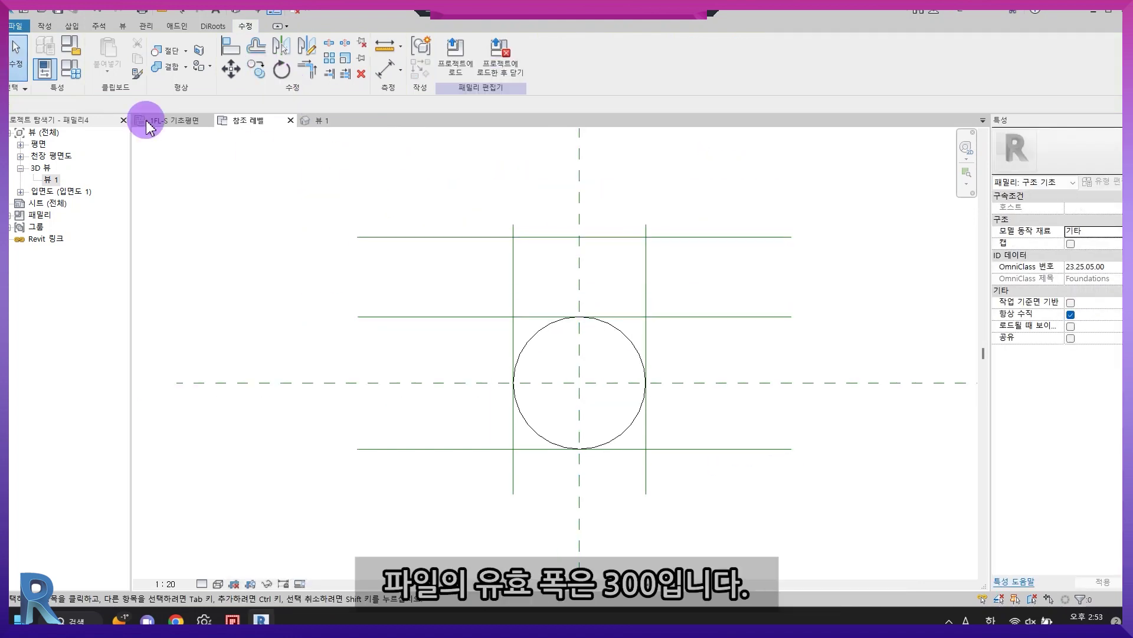
- Draw a vertical reference line about 1020 mm long to the left of the pile's left reference line
click(41, 29)
click(567, 86)
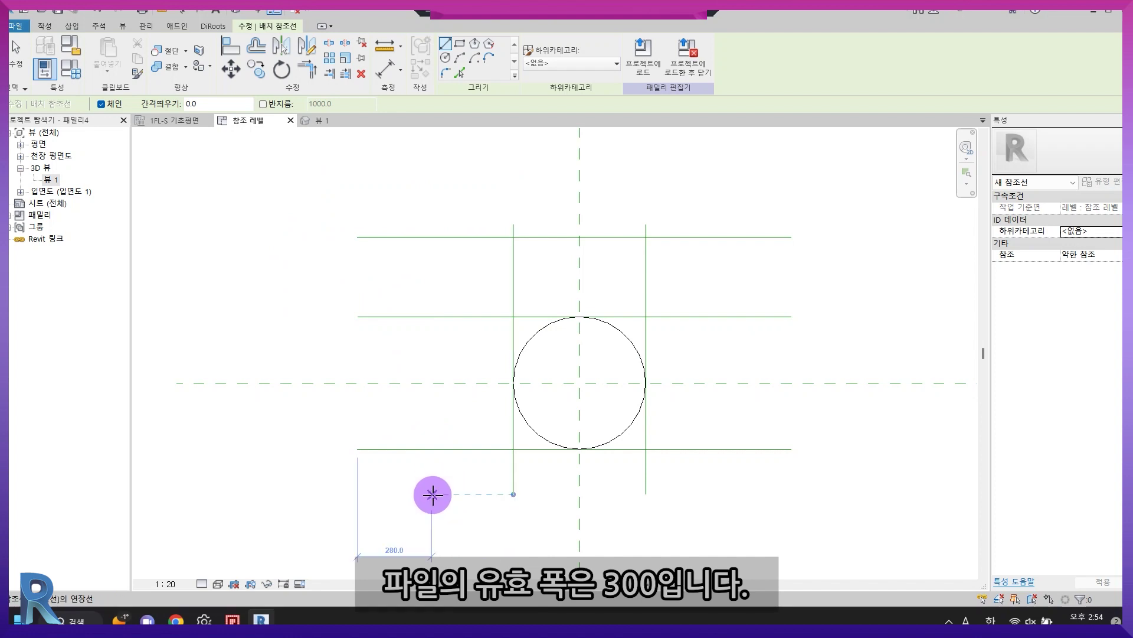
click(433, 494)
click(431, 226)
key(Escape)
key(Escape)
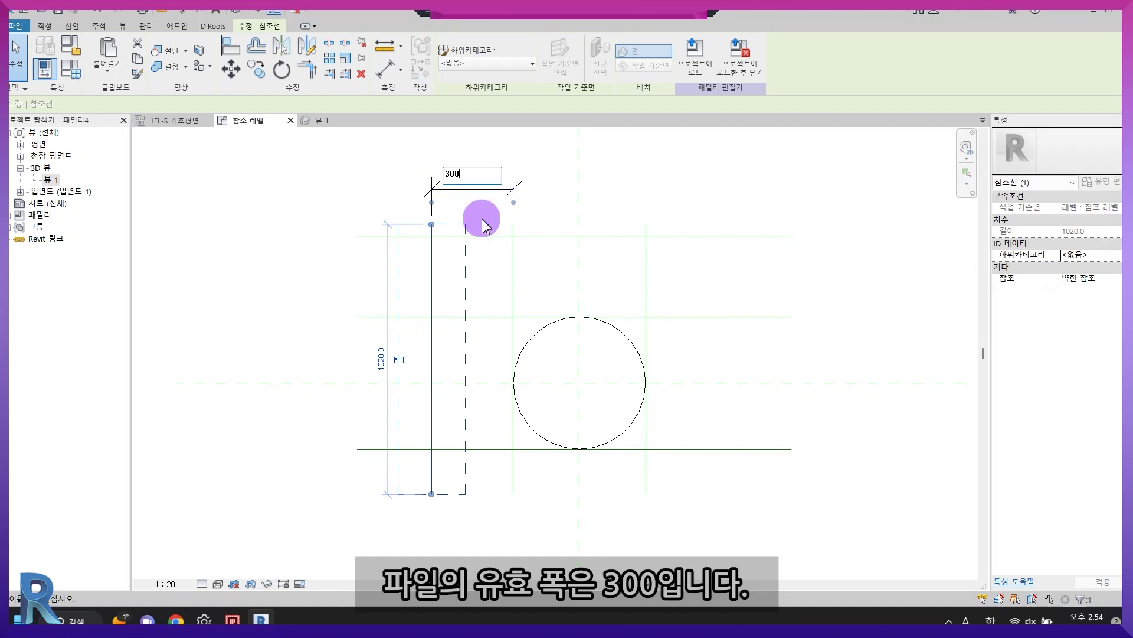
- Set the outer vertical reference line's distance from the pile's left reference line to 300 mm
key(Return)
key(Escape)
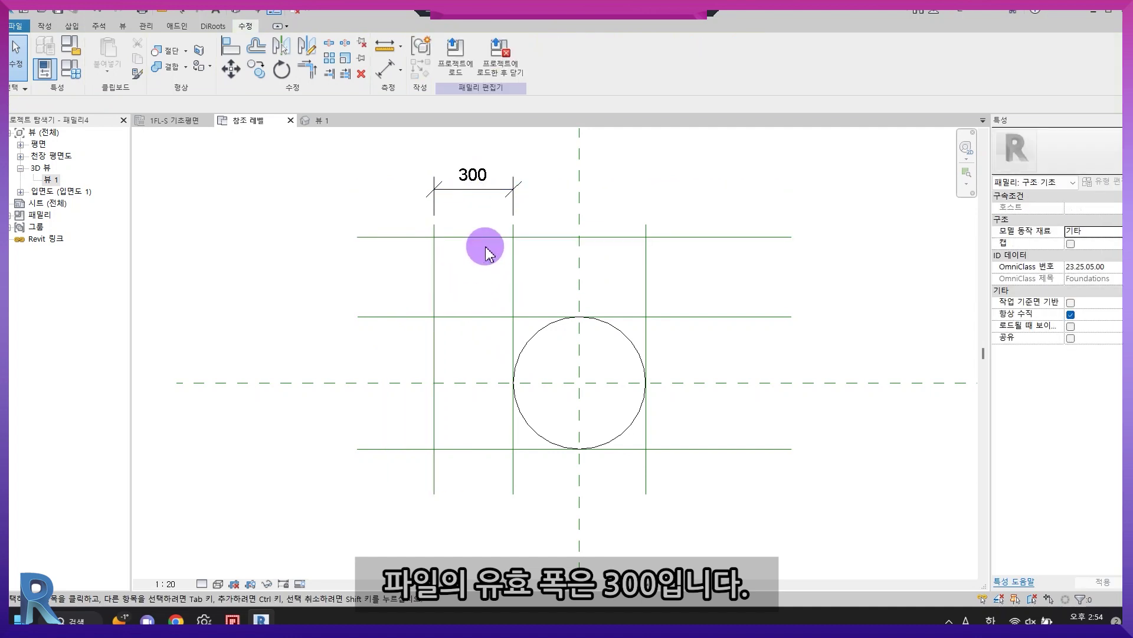
- Mirror the upper outer reference line about the horizontal center plane and the left outer reference line about the vertical center axis
click(484, 238)
click(304, 48)
click(763, 384)
key(Escape)
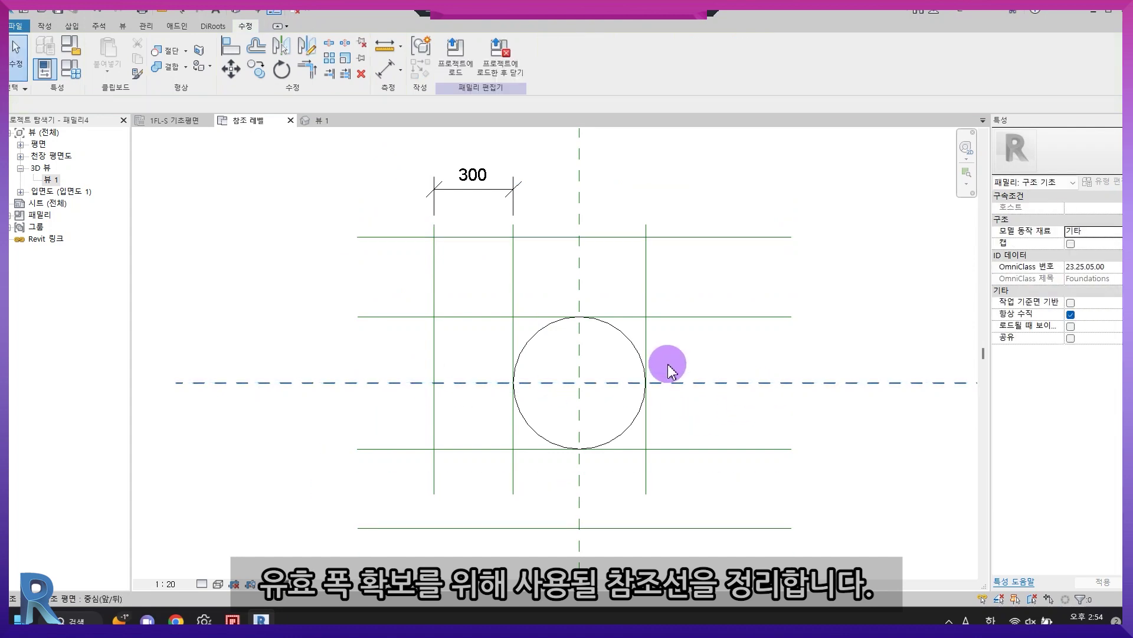
click(433, 278)
click(304, 49)
click(579, 506)
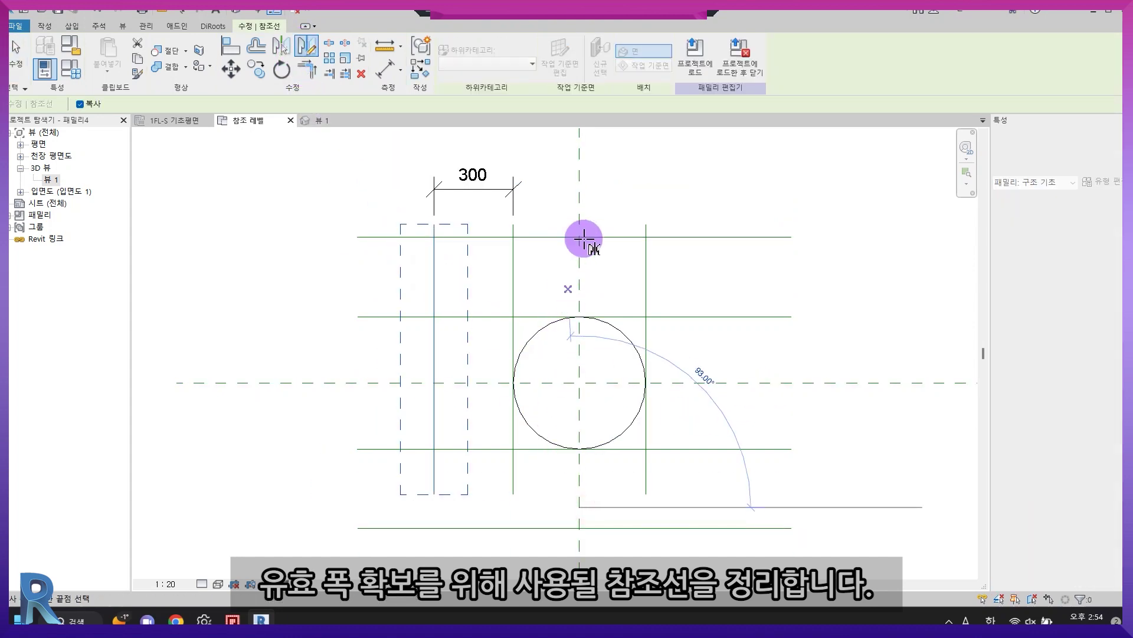
click(584, 202)
key(Escape)
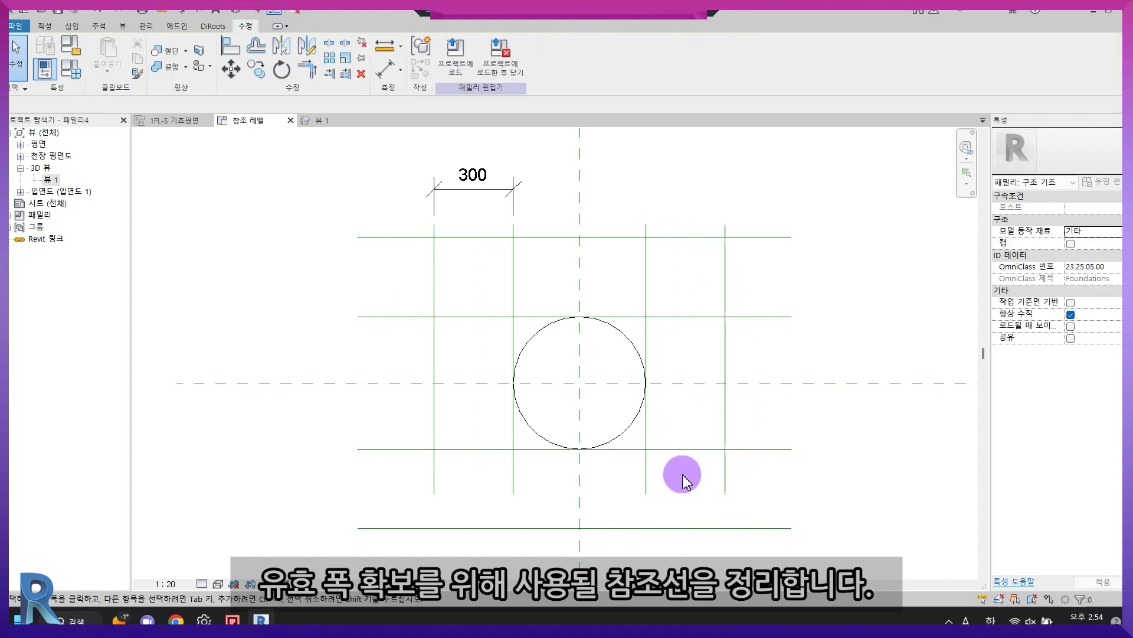
- Extend the lower ends of all four vertical reference lines downward past the lower outer reference line
click(649, 486)
middle_drag(643, 401, 639, 290)
drag(642, 387, 643, 436)
key(Escape)
click(508, 379)
drag(509, 384, 510, 435)
key(Escape)
click(430, 377)
drag(430, 383, 430, 436)
key(Escape)
click(721, 369)
drag(720, 382, 718, 431)
key(Escape)
- Set the plan view's scale to 1:10
key(z)
key(f)
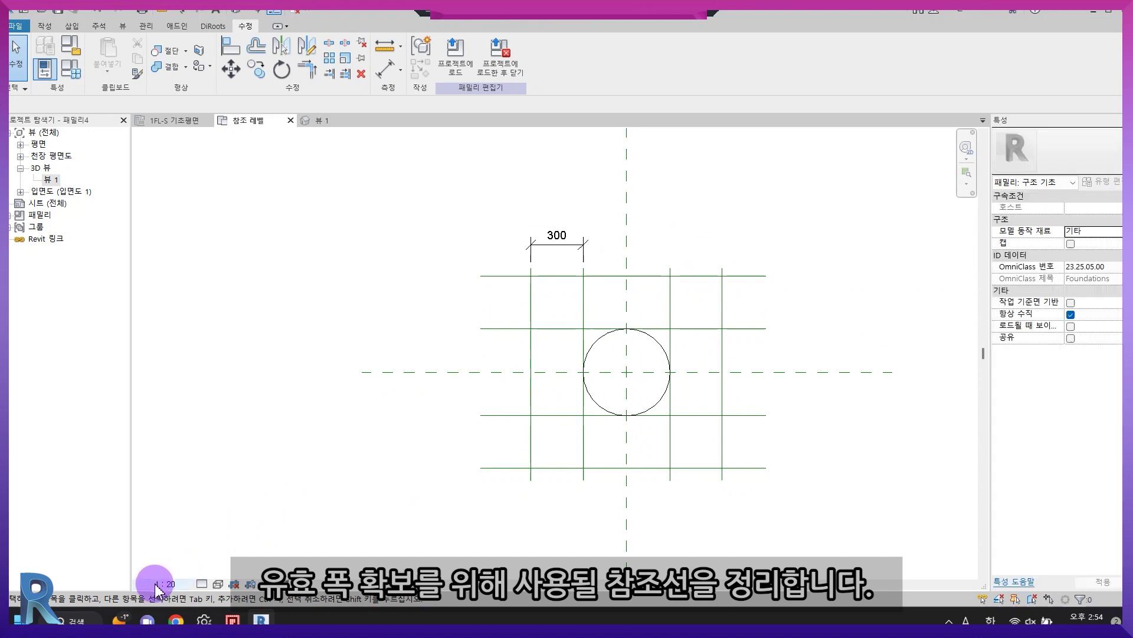
click(156, 585)
click(161, 453)
scroll(611, 330, up, 2)
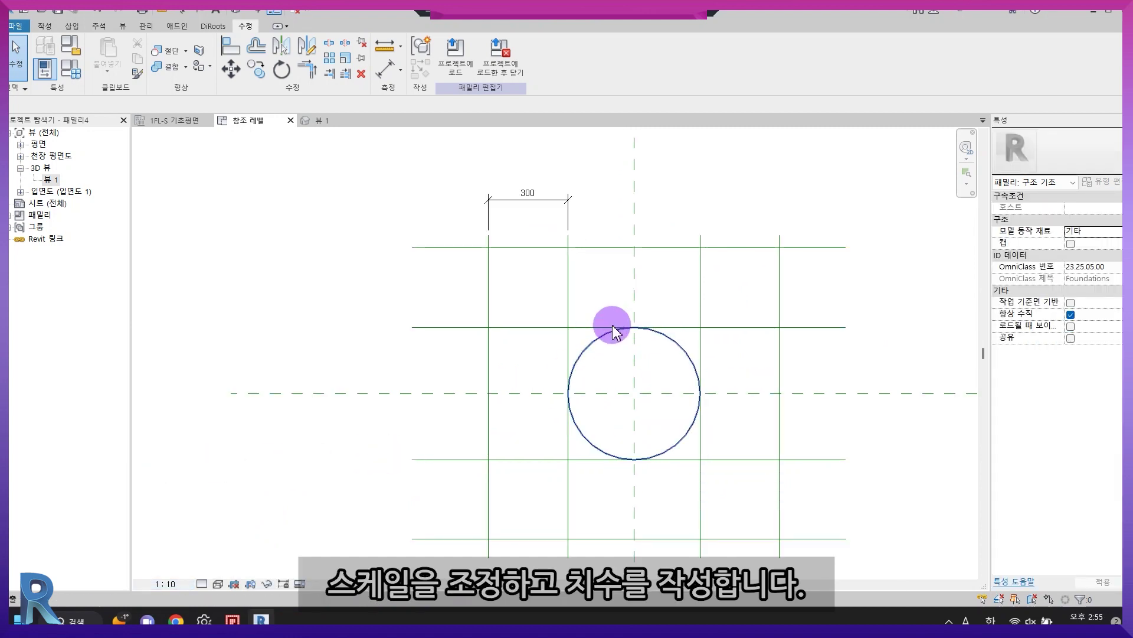
- Dimension the pile's left reference line, vertical center plane and right reference line in one chain and make the segments equal
click(385, 69)
click(567, 263)
click(634, 278)
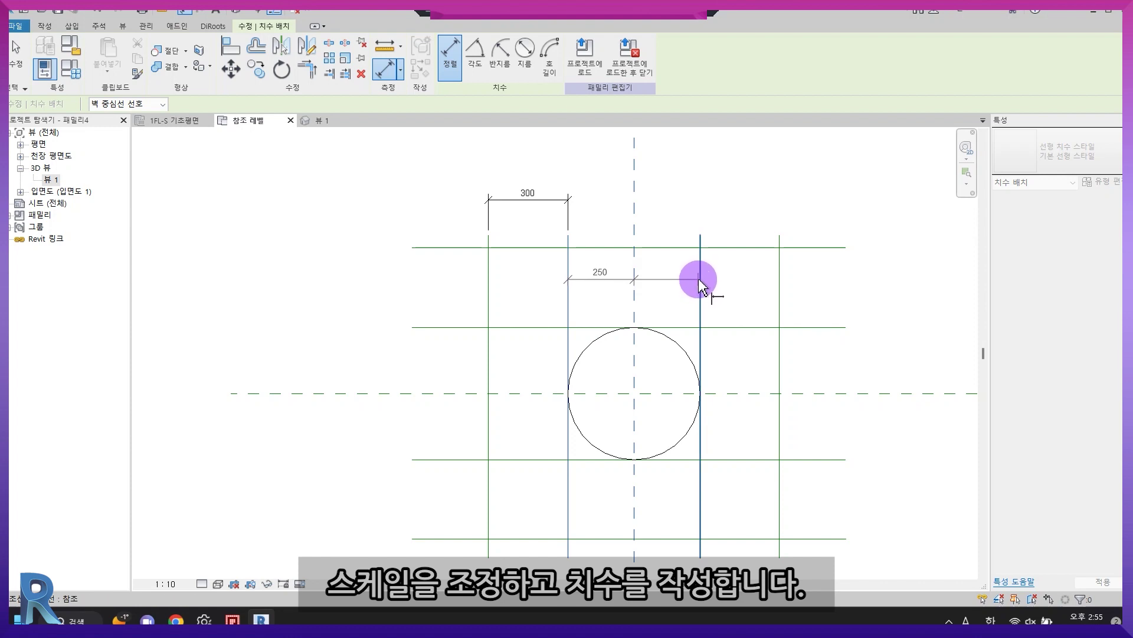
click(700, 280)
click(669, 218)
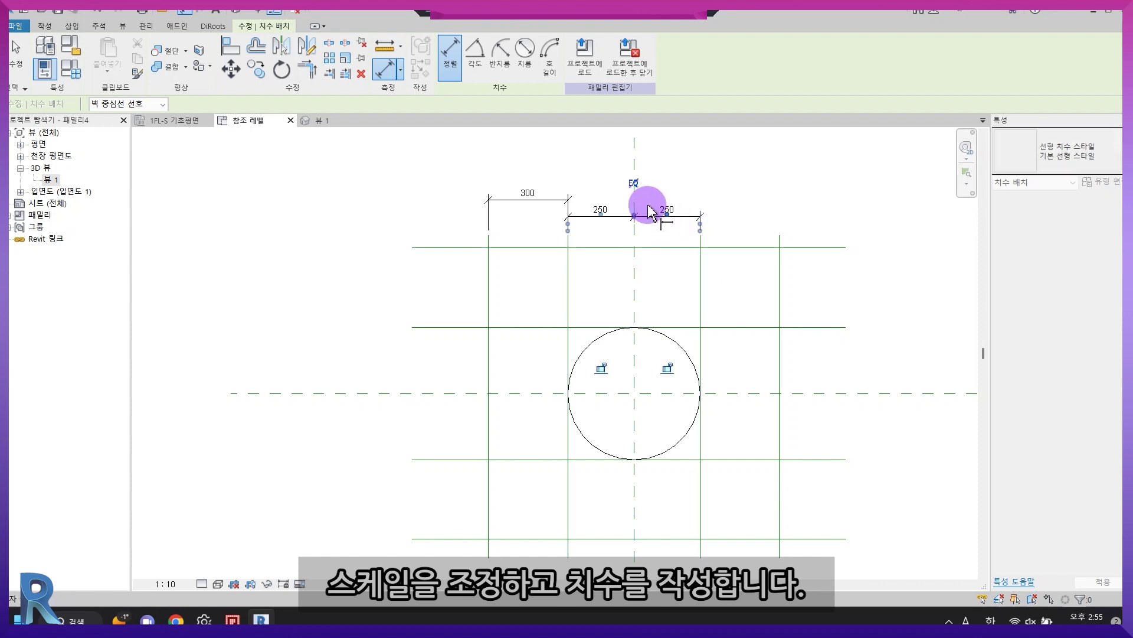
click(635, 184)
key(Escape)
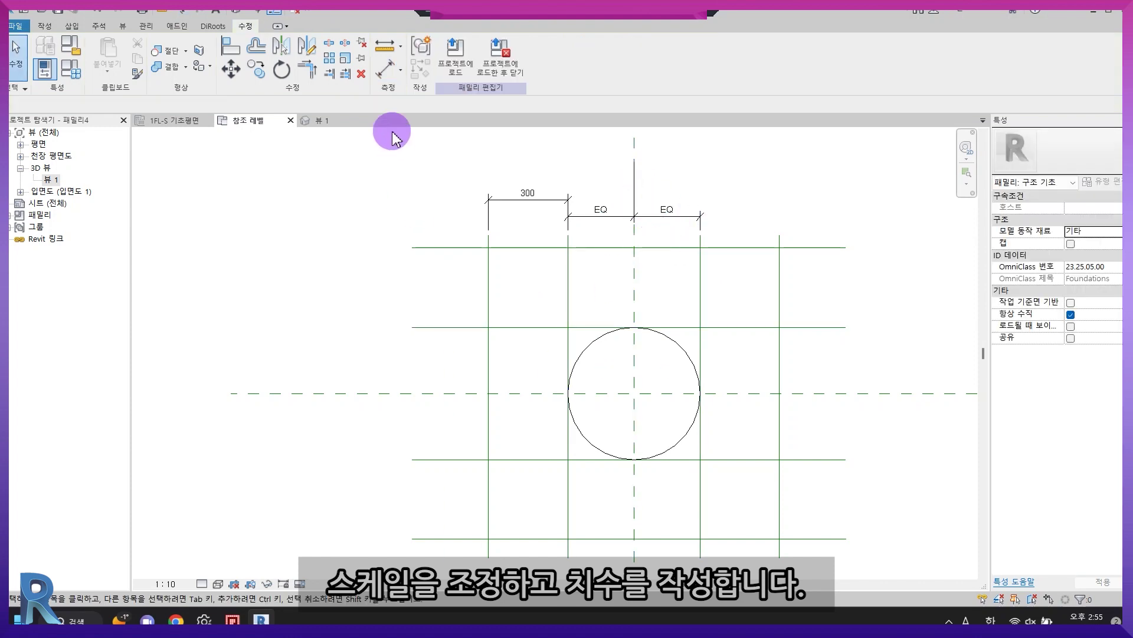
- Dimension the pile's upper reference line, horizontal center plane and lower reference line in one chain and make the segments equal
click(386, 74)
click(515, 328)
click(517, 393)
click(517, 458)
click(407, 426)
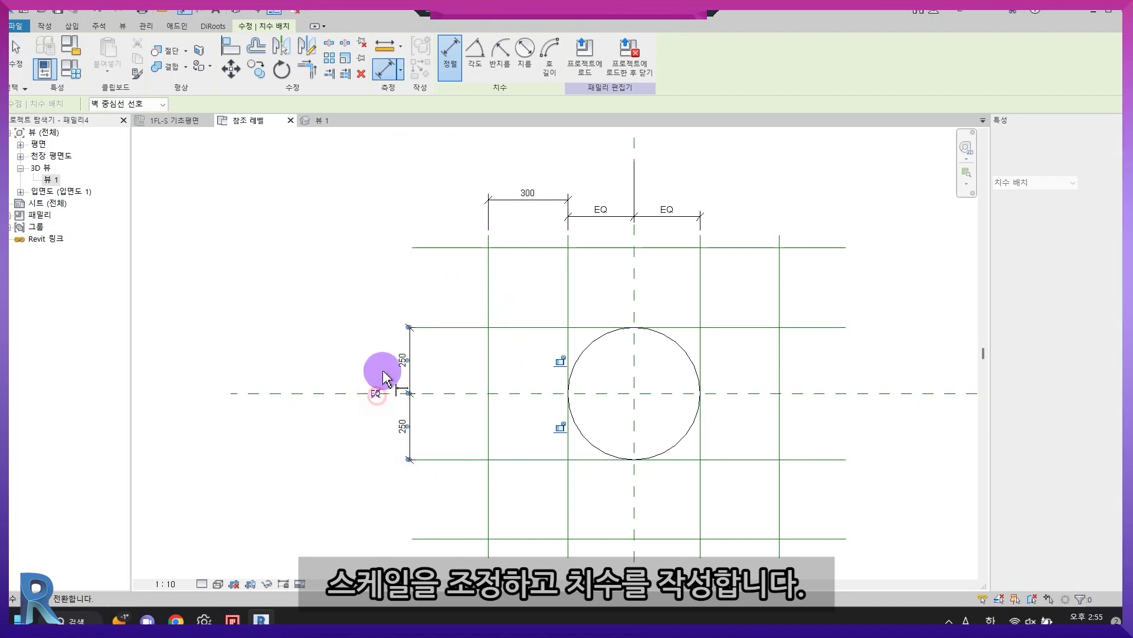
click(377, 395)
- Add overall vertical and horizontal dimensions between the reference lines touching the pile circle
click(438, 328)
click(455, 459)
click(394, 461)
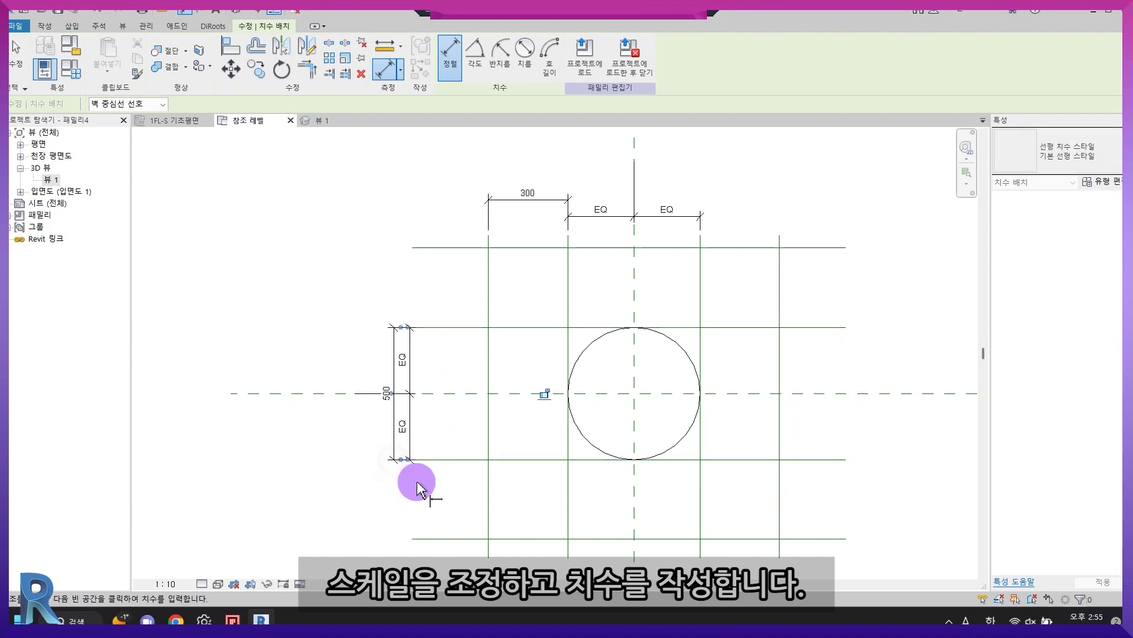
click(570, 273)
click(702, 274)
click(700, 204)
- Dimension the remaining right, upper and lower offsets between the pile's reference lines and the outer reference lines
click(701, 282)
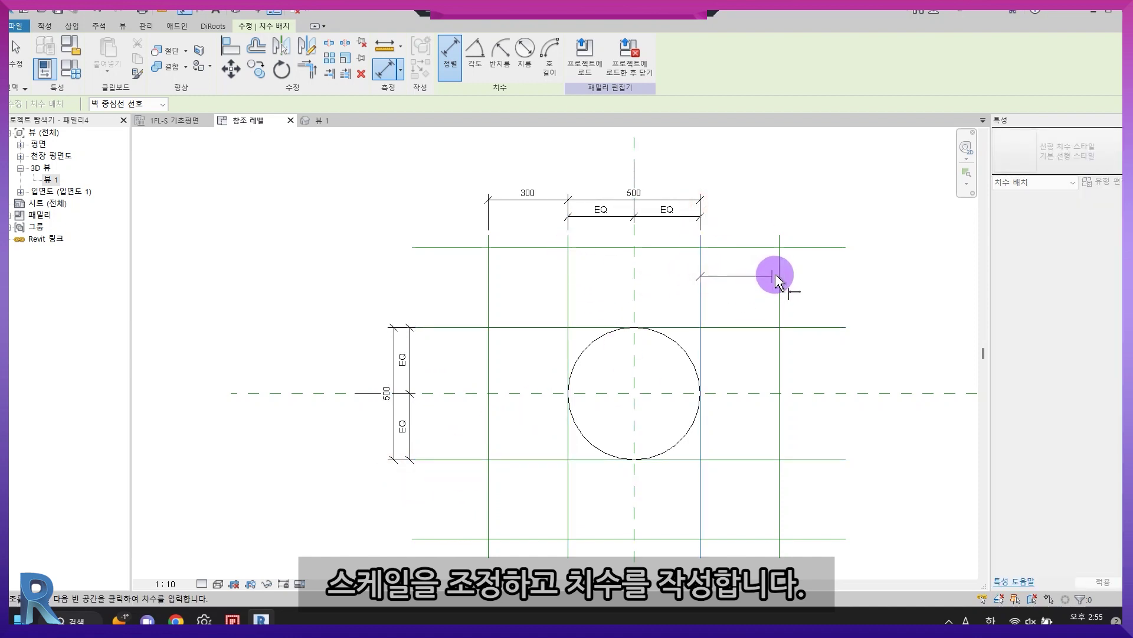
click(778, 207)
click(770, 202)
click(440, 328)
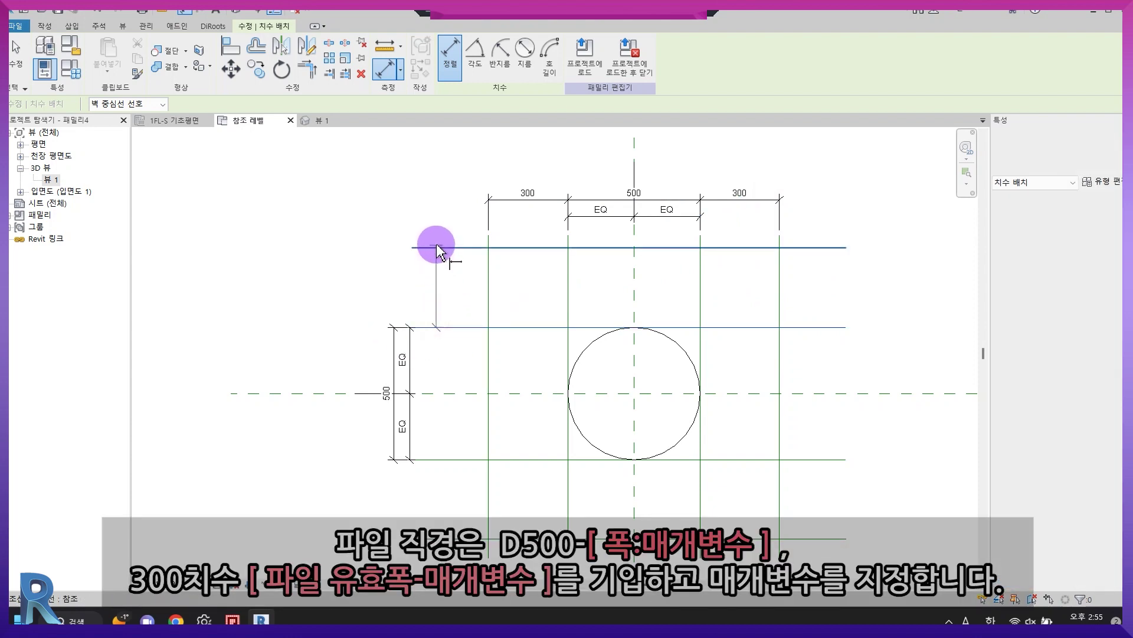
click(445, 458)
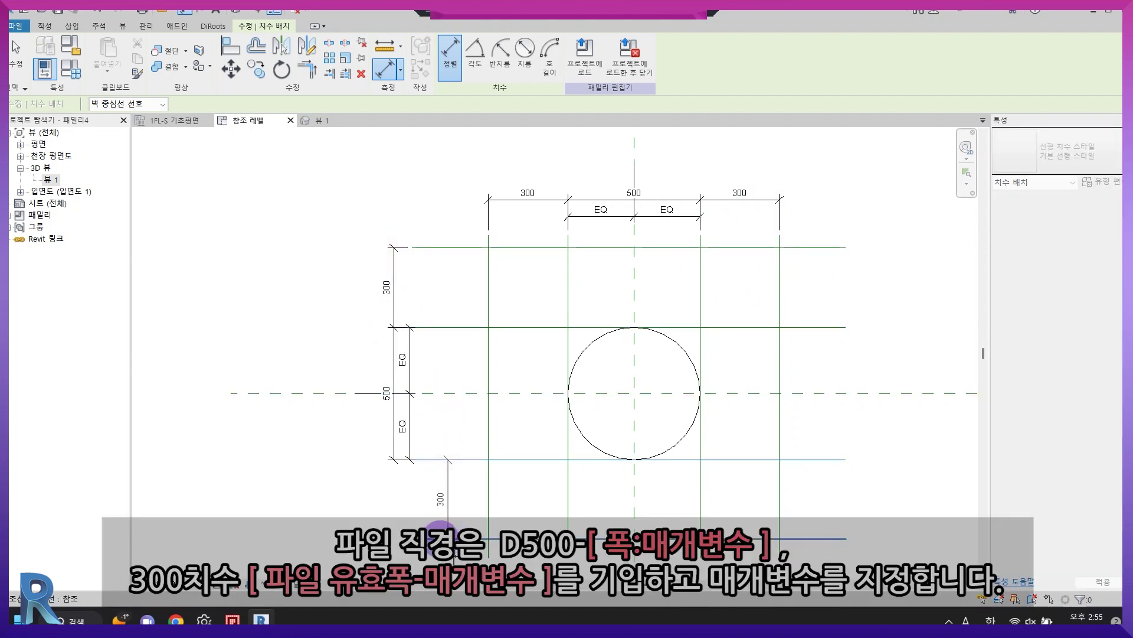
click(453, 506)
scroll(440, 467, down, 2)
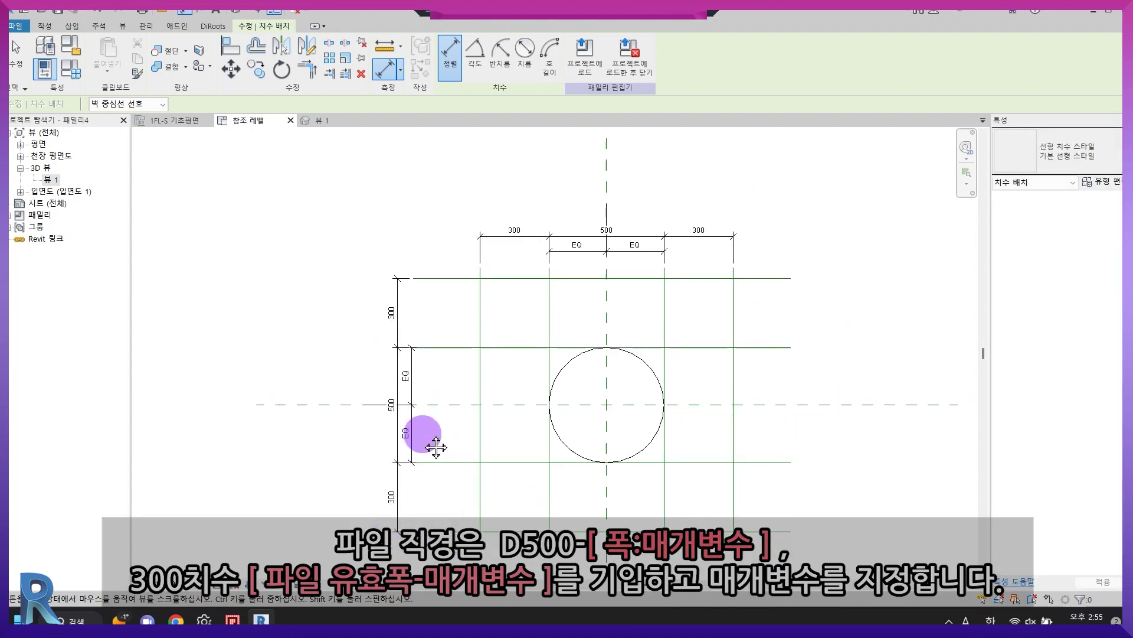
key(Escape)
- Label the overall horizontal and vertical pile dimensions with the width parameter 폭
click(541, 222)
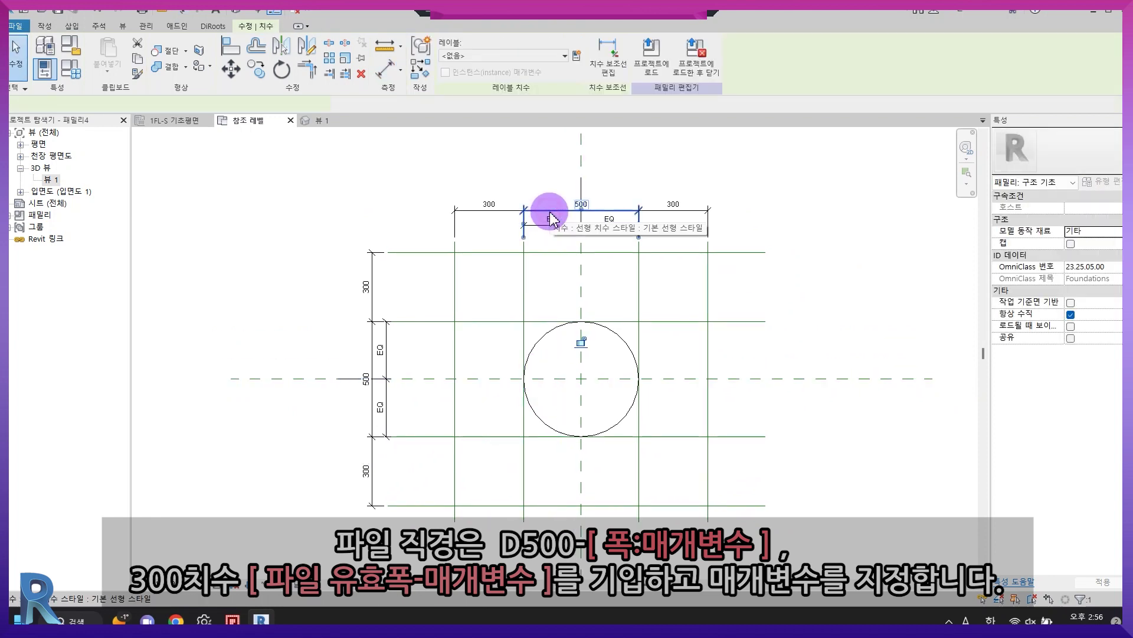
click(531, 56)
click(518, 125)
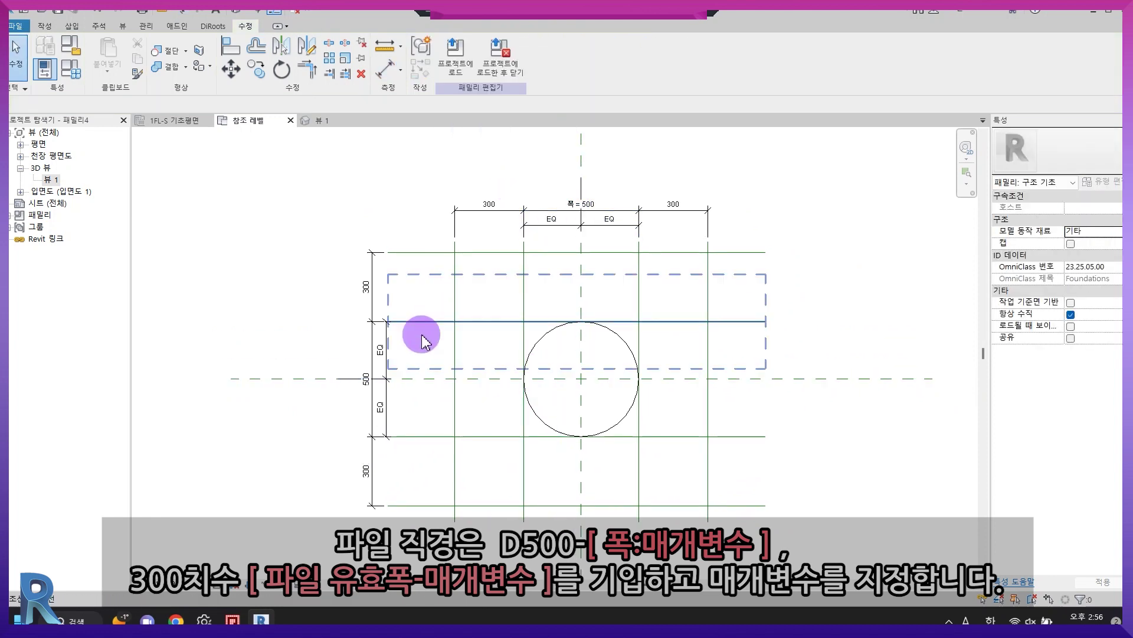
click(373, 352)
click(513, 56)
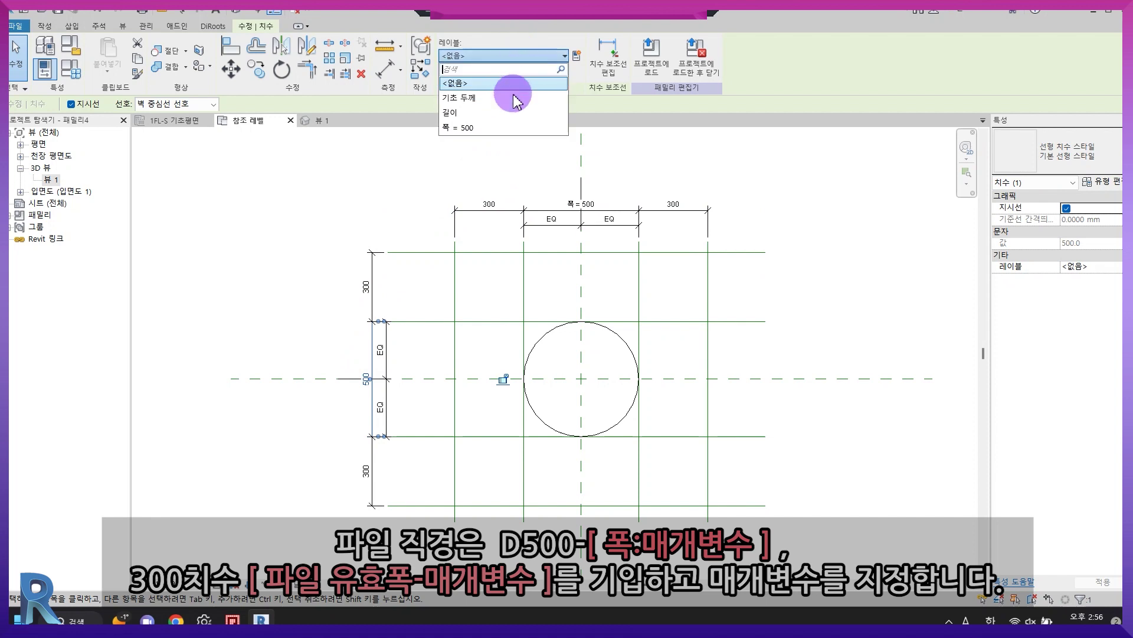
click(507, 126)
click(535, 172)
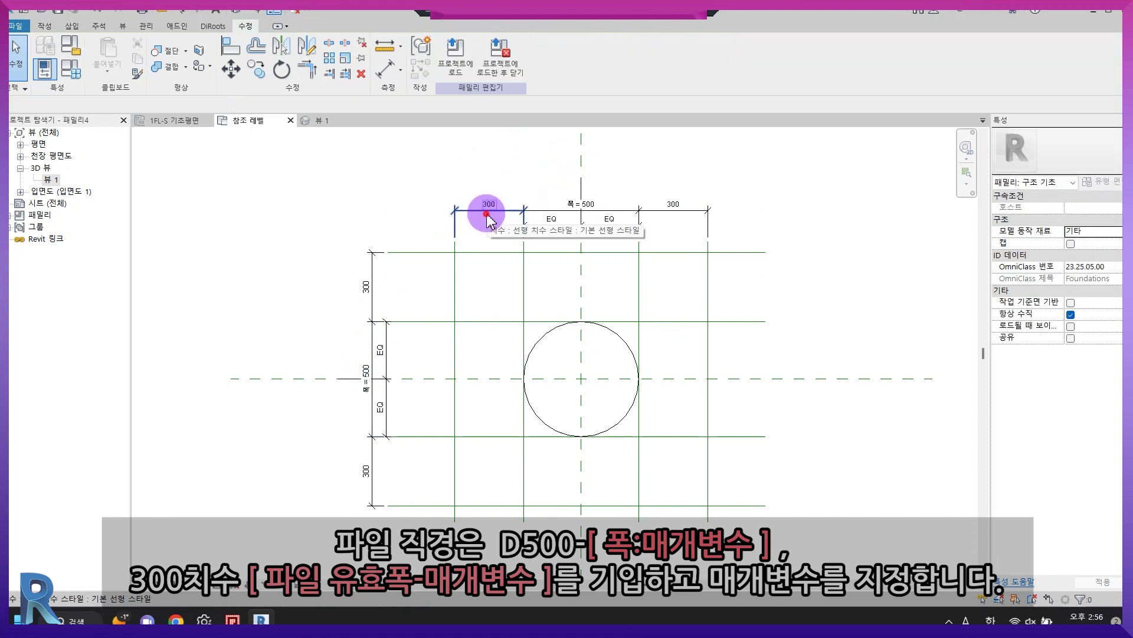
- Label the left offset dimension with a new type-based family parameter named 파일유효폭
click(487, 214)
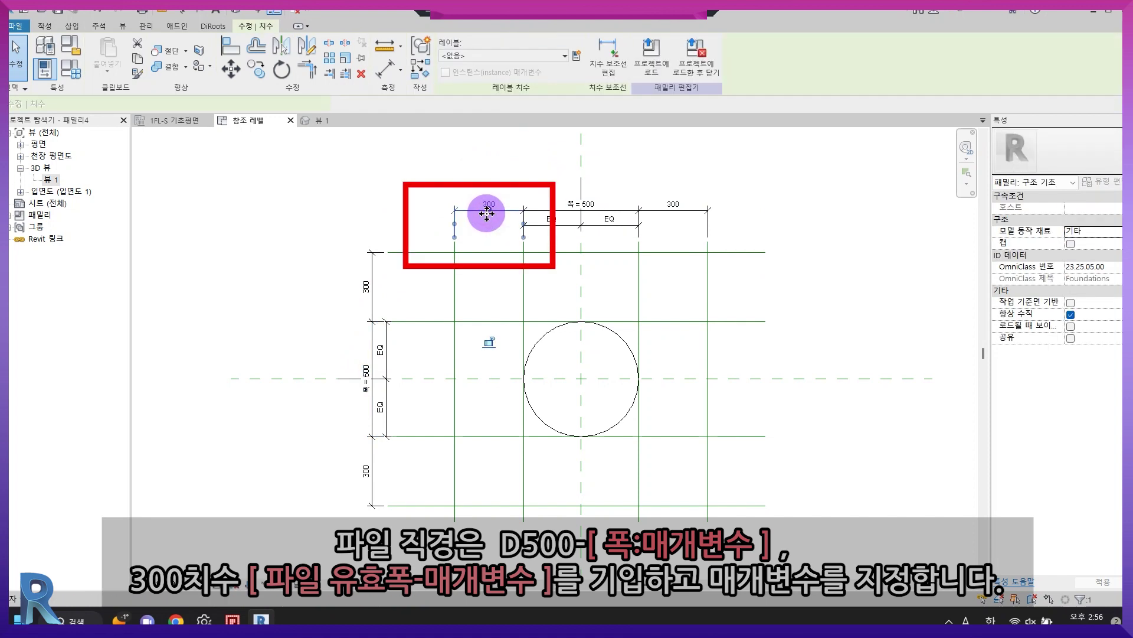
click(534, 56)
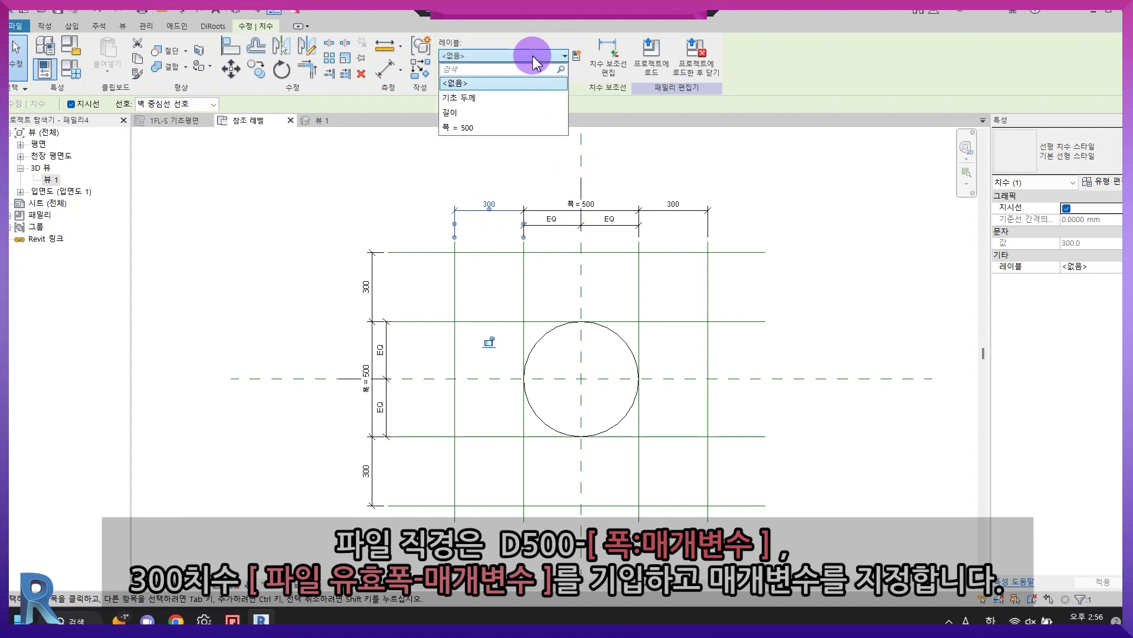
click(534, 55)
click(578, 56)
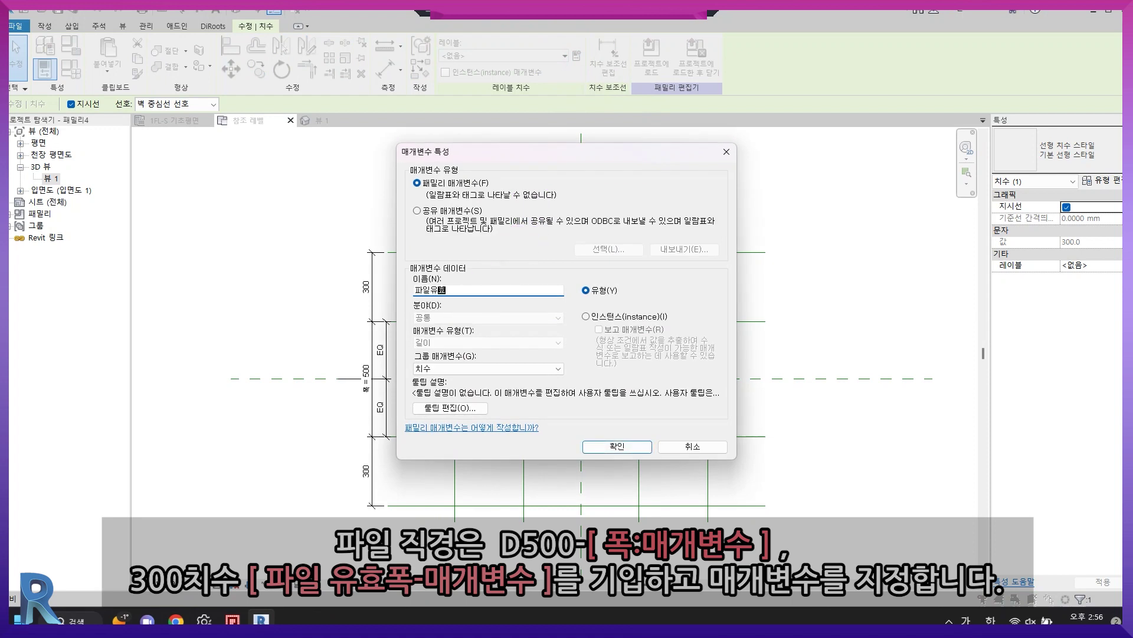
text(파일유효폭)
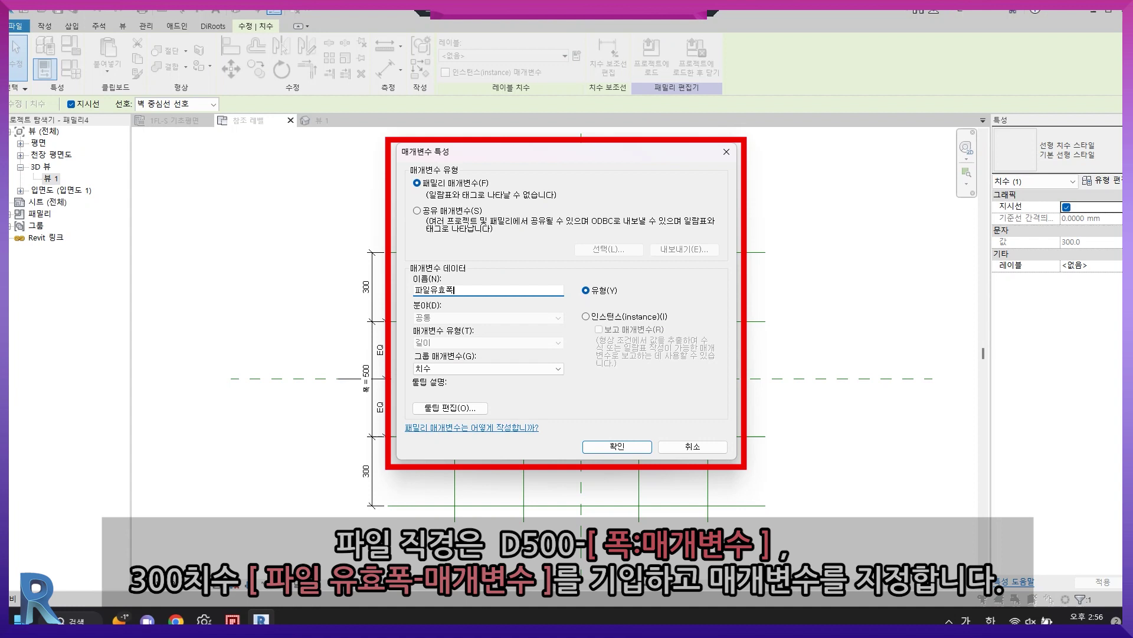
key(Return)
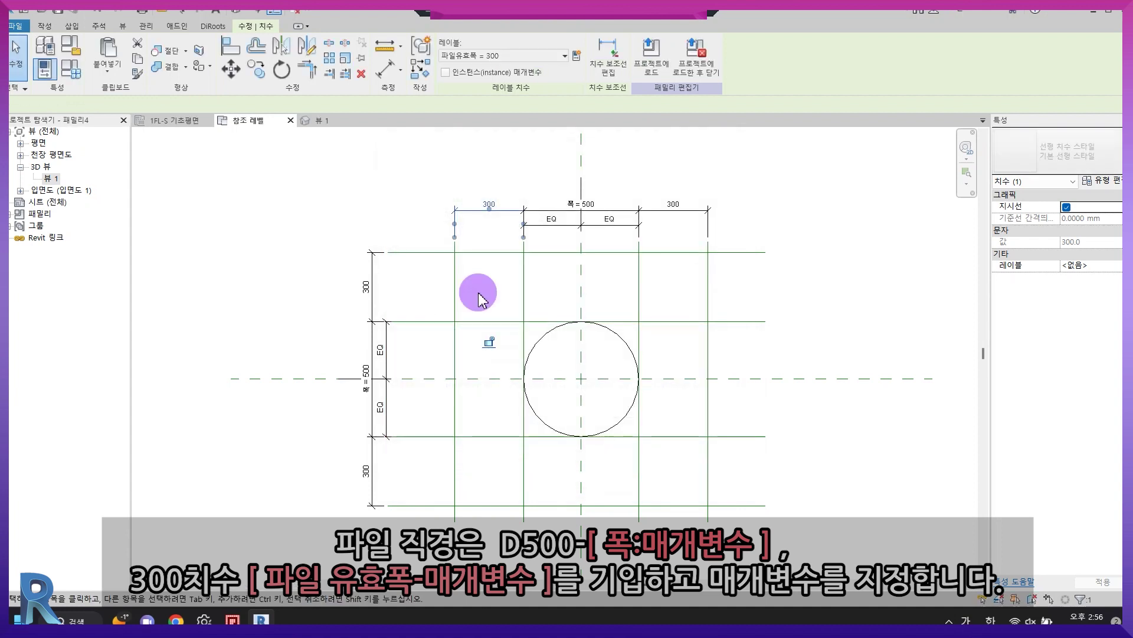
- Assign the 파일유효폭 parameter to the right, upper and lower offset dimensions
click(674, 210)
ctrl+click(371, 291)
ctrl+click(378, 464)
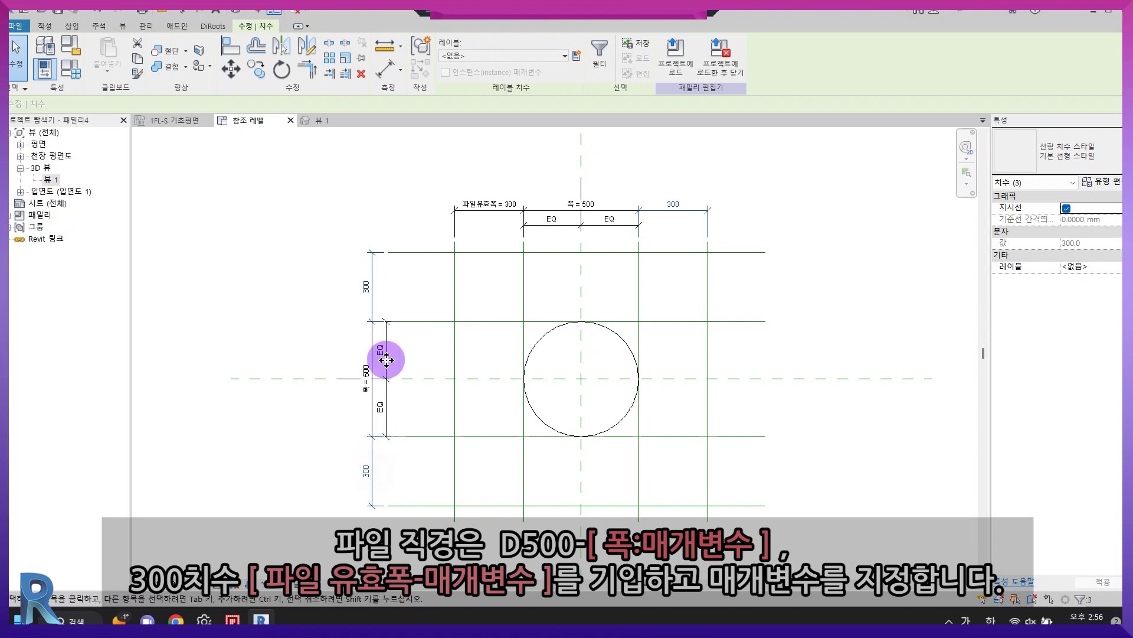
click(502, 56)
click(533, 167)
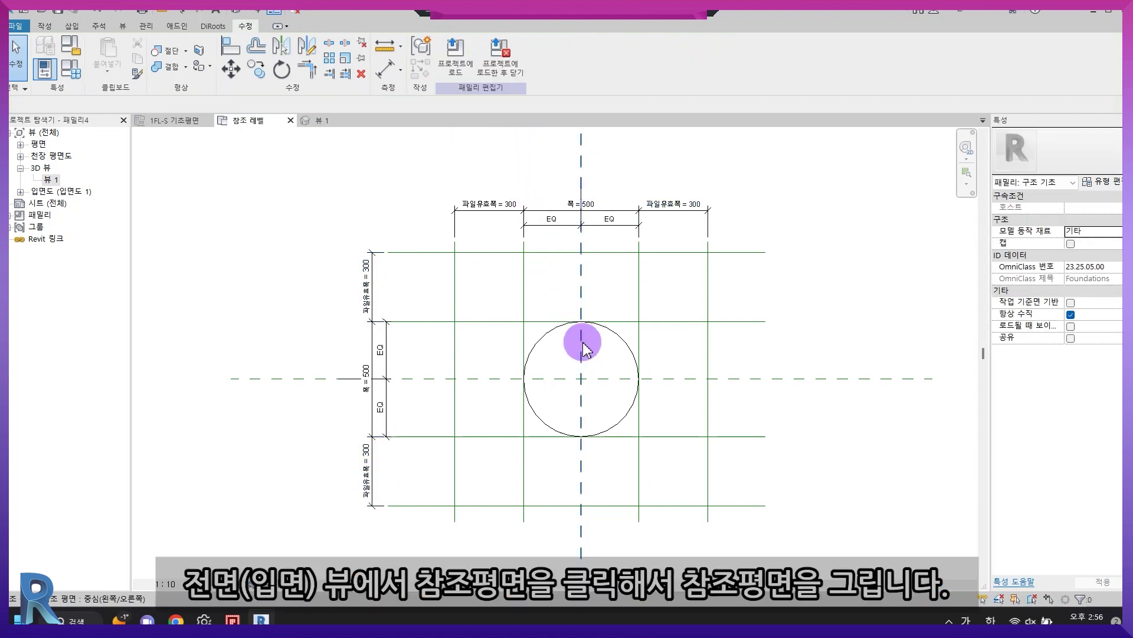
- In the front elevation 전면, draw a horizontal reference plane across the pile's lower end, about 3886 mm below the reference level
middle_drag(475, 389, 430, 351)
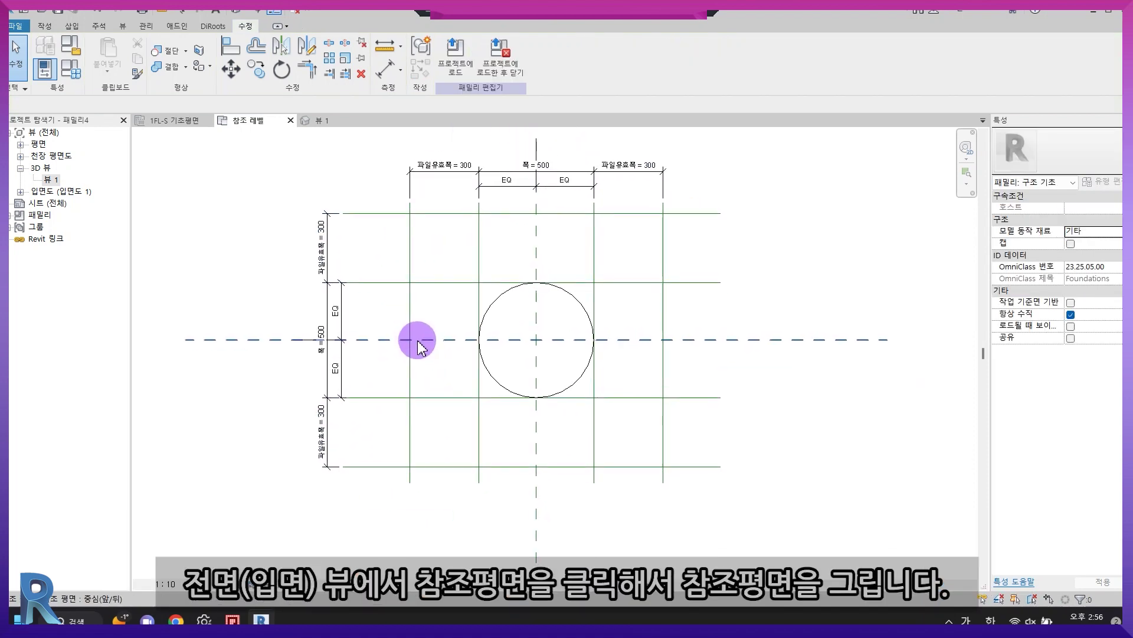
click(20, 192)
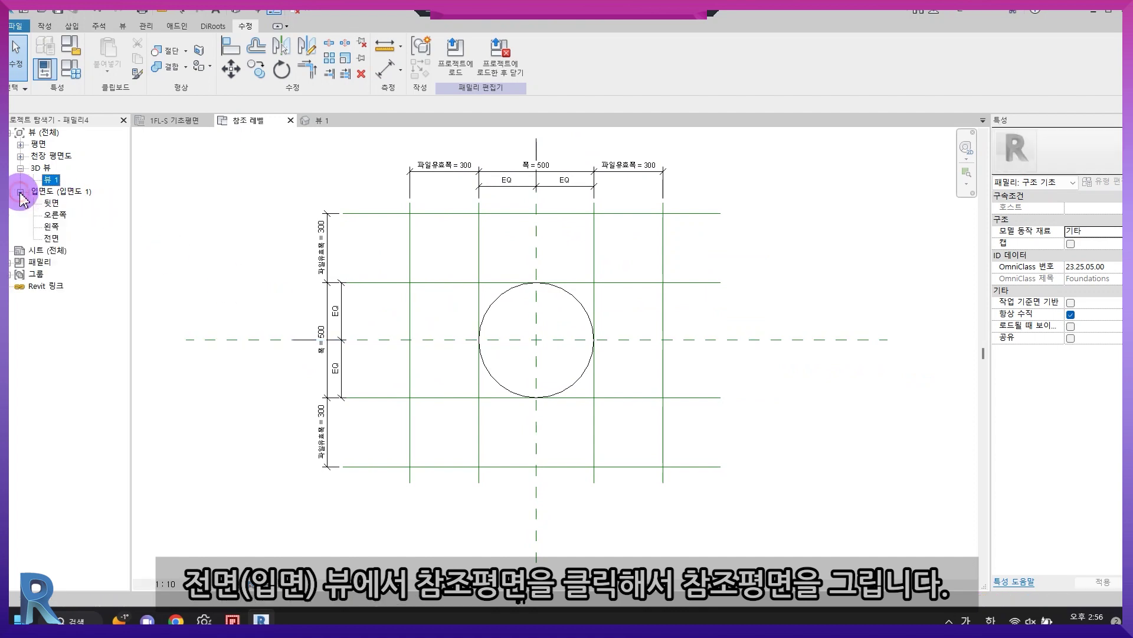
double_click(52, 238)
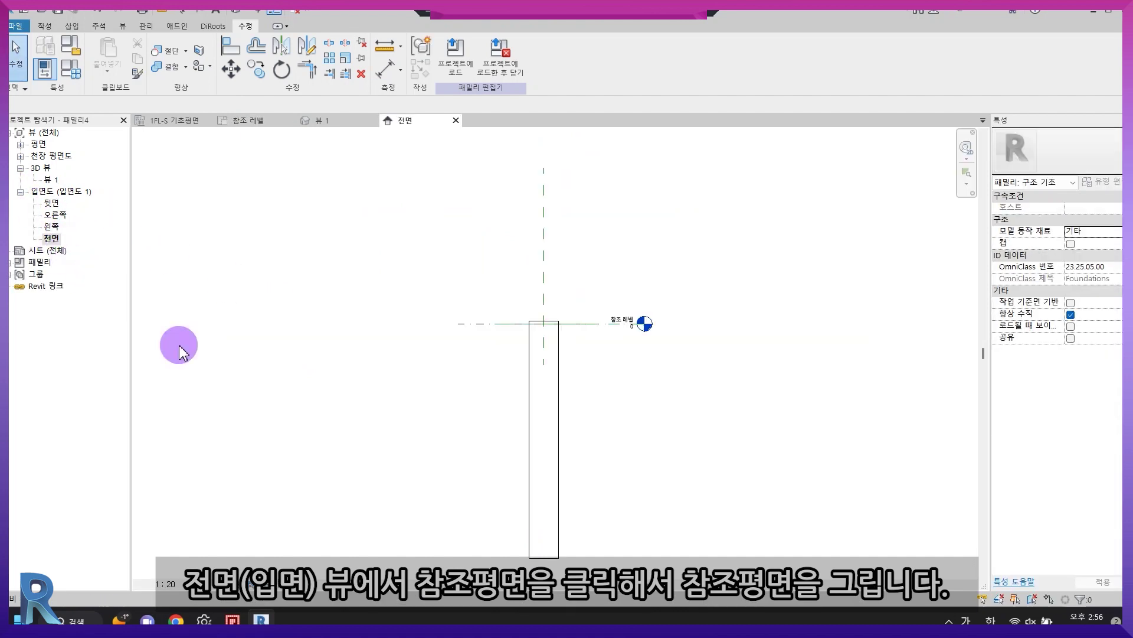
click(44, 26)
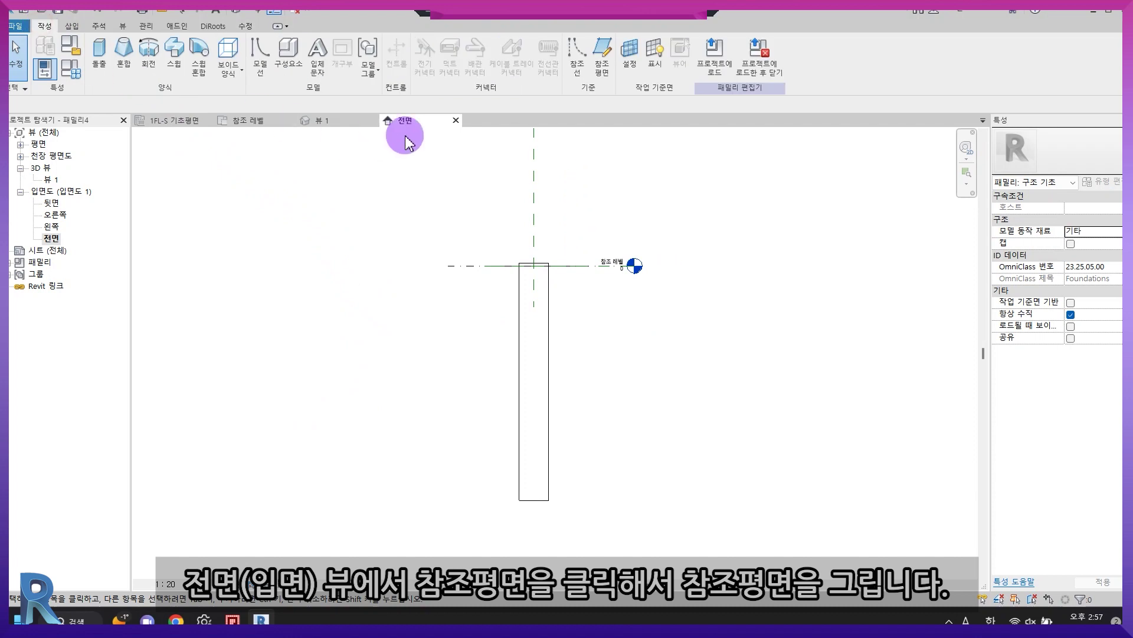
click(604, 66)
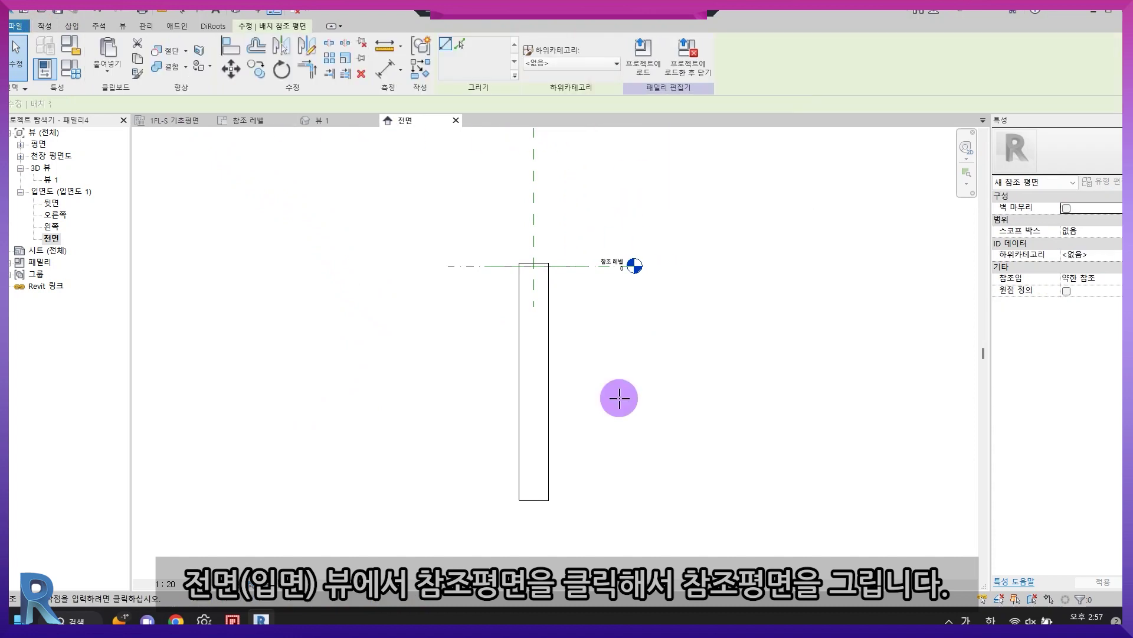
click(605, 493)
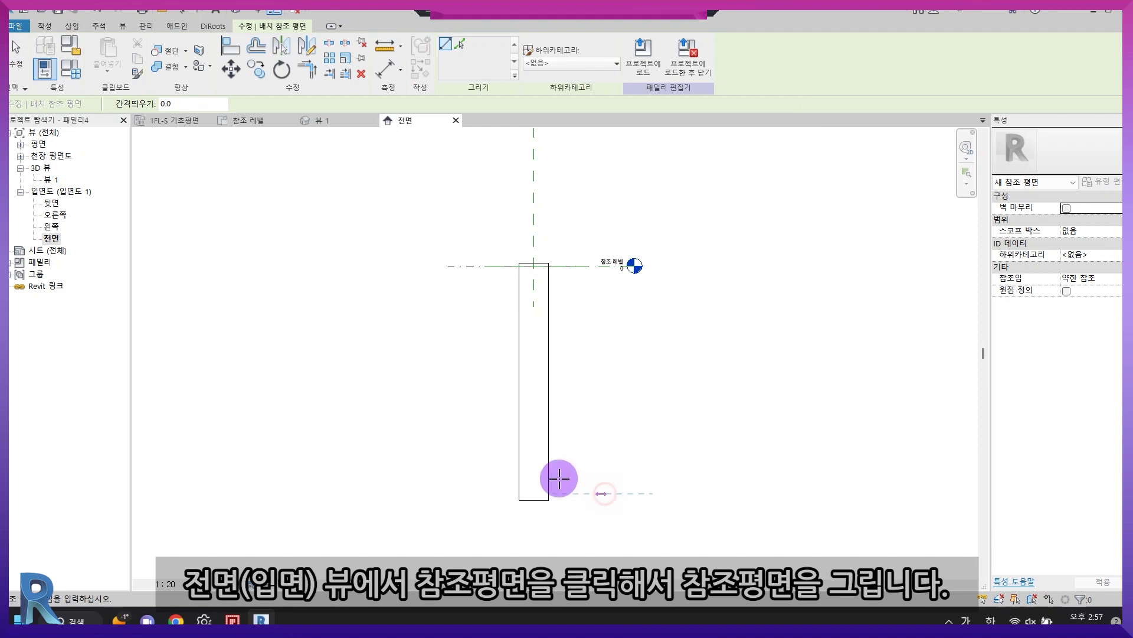
click(453, 491)
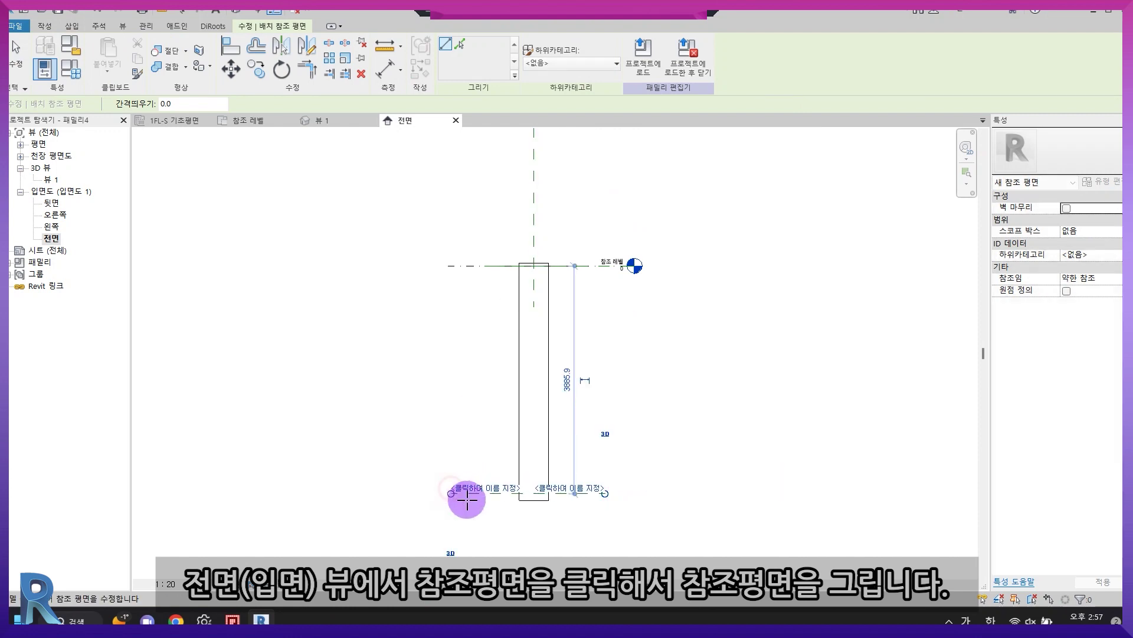
key(Escape)
key(Escape)
- Dimension the vertical distance from the reference level to the lower reference plane, placing the dimension beside the pile
scroll(517, 537, up, 2)
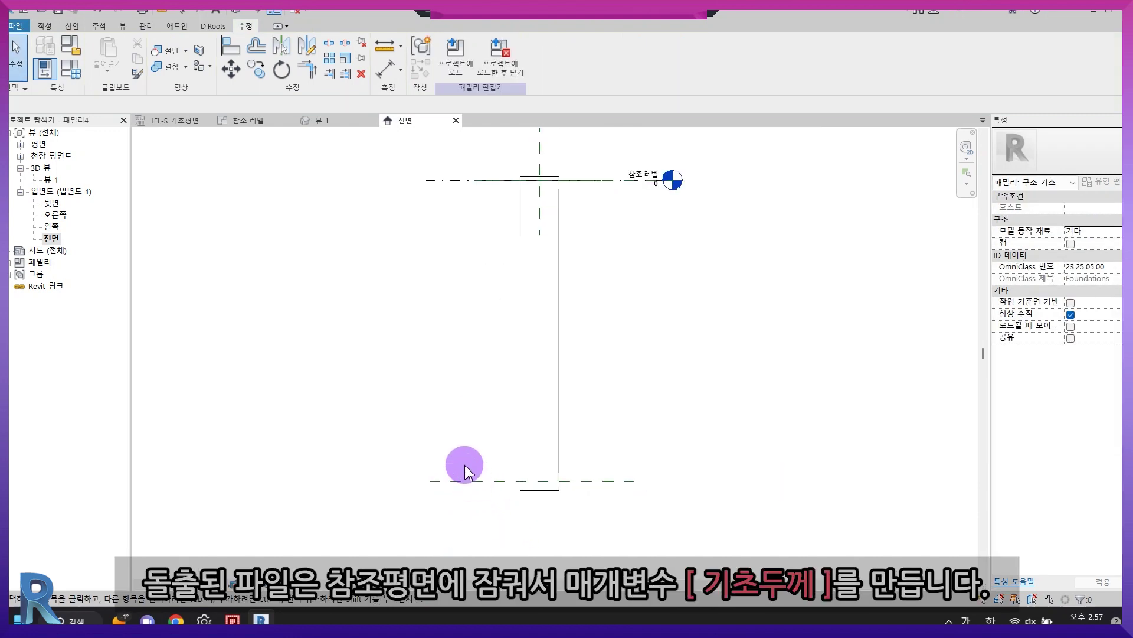
click(383, 69)
click(444, 180)
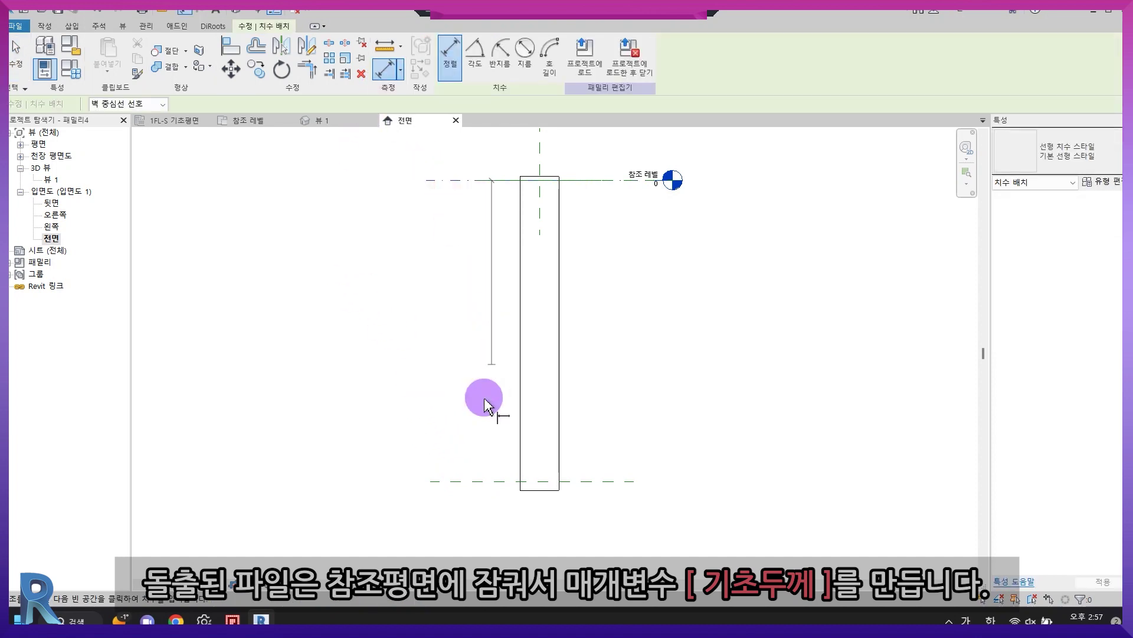
click(467, 480)
click(413, 481)
key(Escape)
key(Escape)
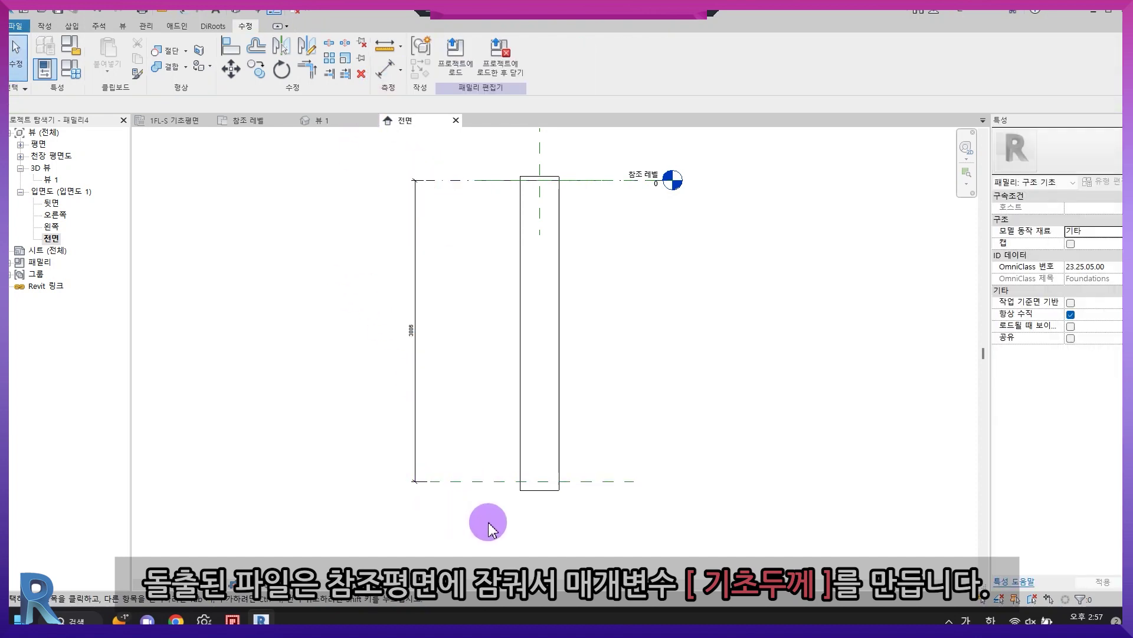
- Align the pile extrusion's bottom edge to the lower reference plane and lock the alignment
scroll(513, 530, up, 2)
click(230, 46)
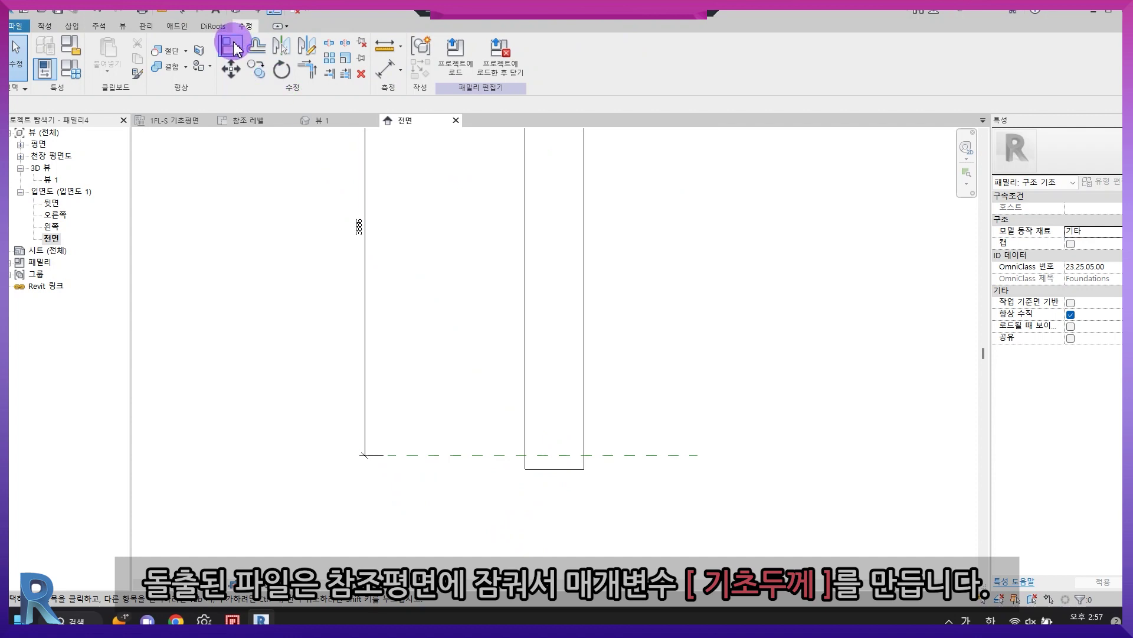
click(551, 455)
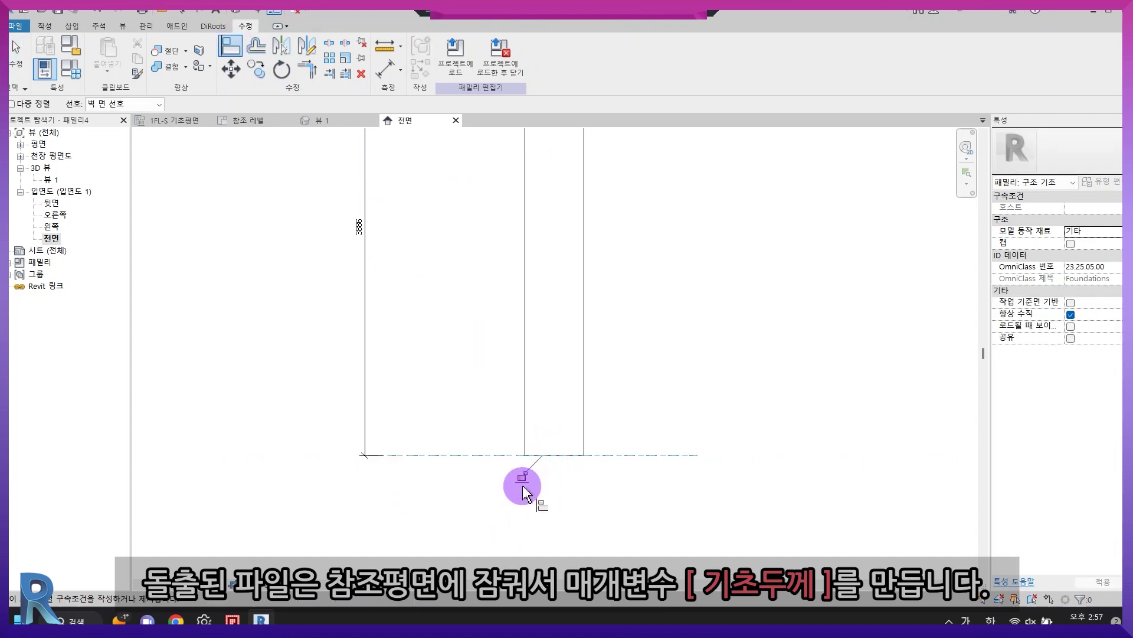
click(530, 480)
key(Escape)
scroll(531, 481, down, 2)
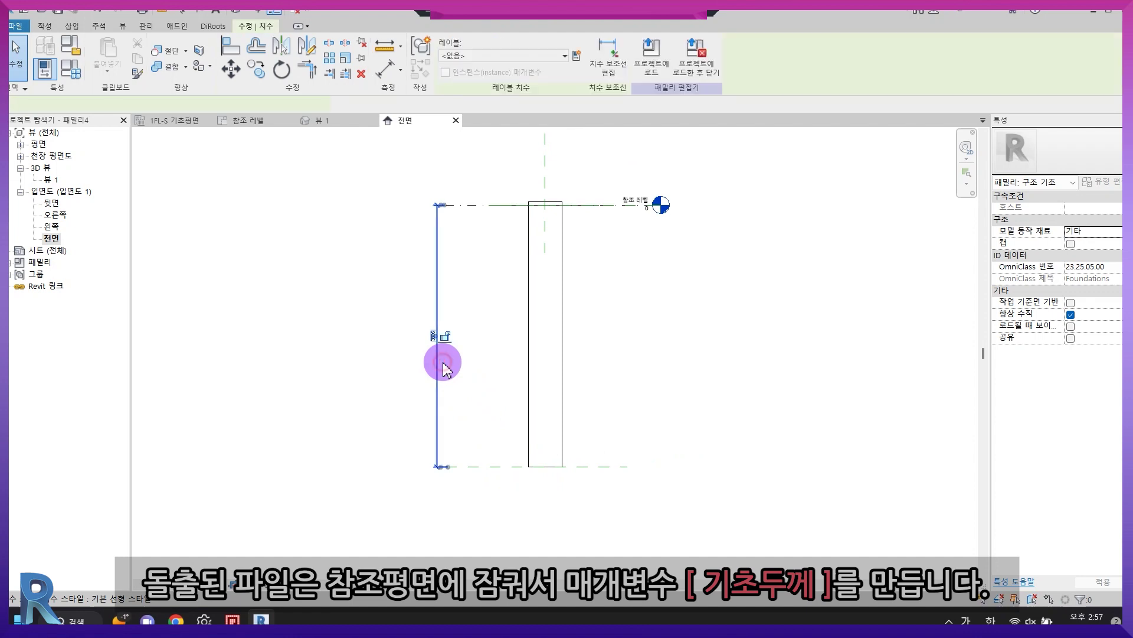
- Label the pile's vertical height dimension with the existing parameter 기초 두께
click(442, 363)
click(555, 56)
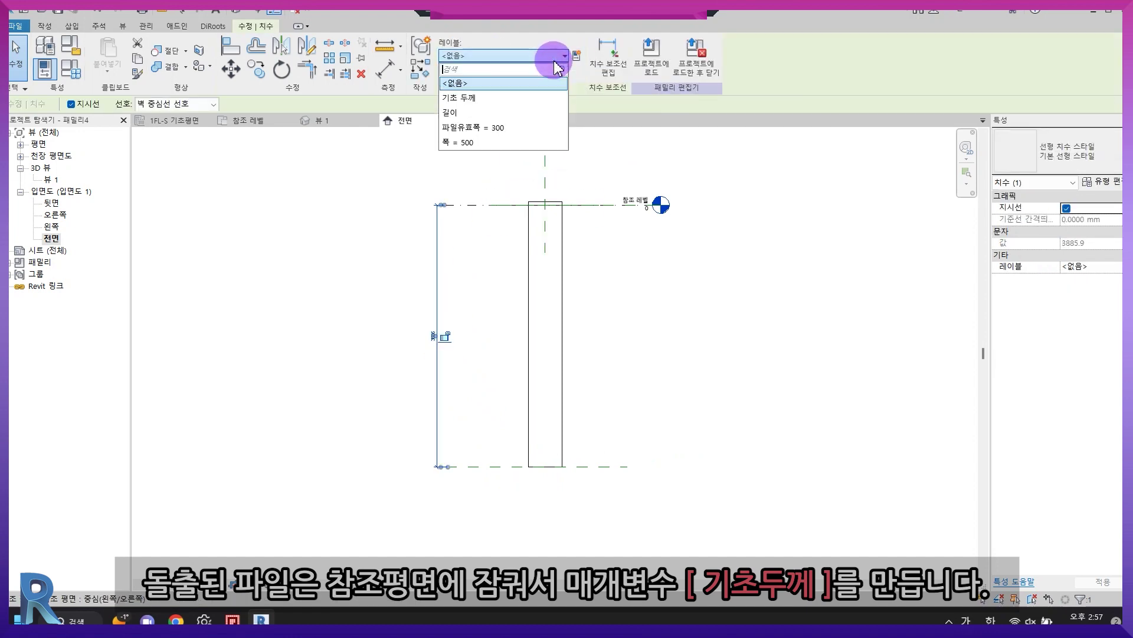
click(541, 98)
click(628, 381)
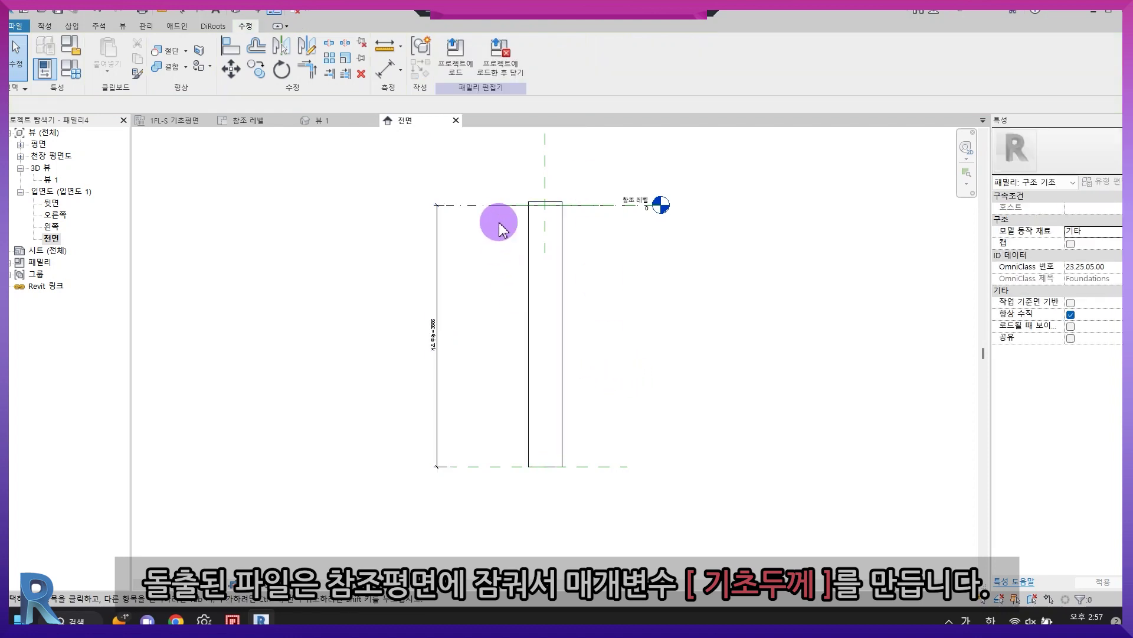
- Draw a horizontal reference plane across the pile head, about 50 mm above the reference level
scroll(499, 230, up, 2)
click(45, 26)
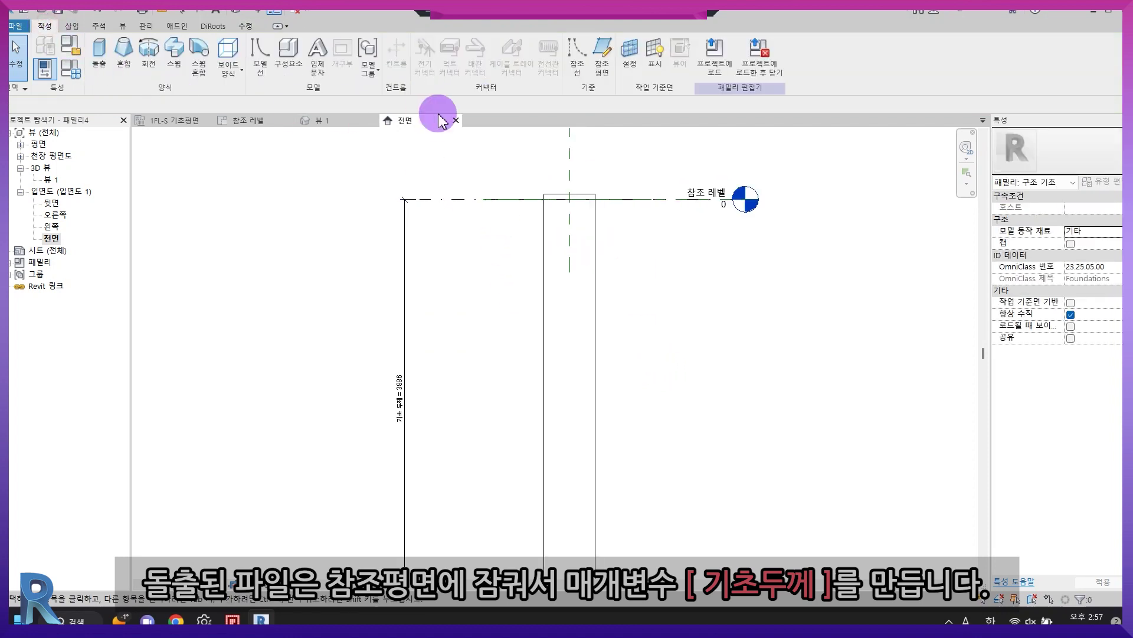
click(601, 77)
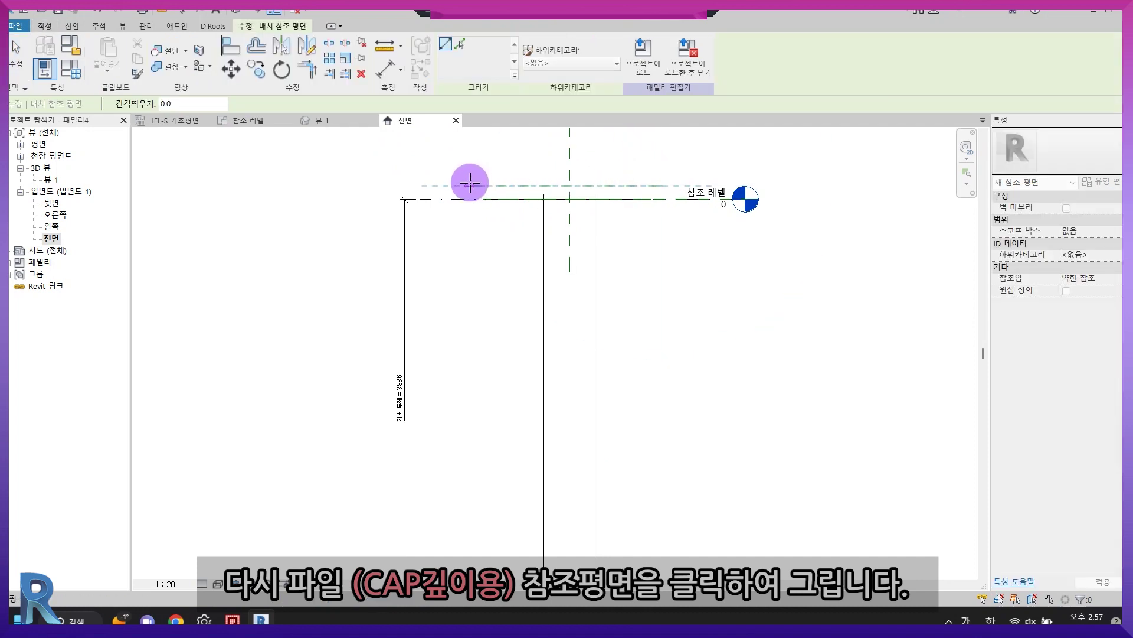
click(448, 181)
scroll(495, 281, up, 2)
key(Escape)
- Align the pile extrusion's top edge to the upper reference plane and lock the alignment
middle_drag(486, 285, 490, 358)
click(230, 46)
click(637, 222)
click(632, 208)
scroll(707, 298, up, 2)
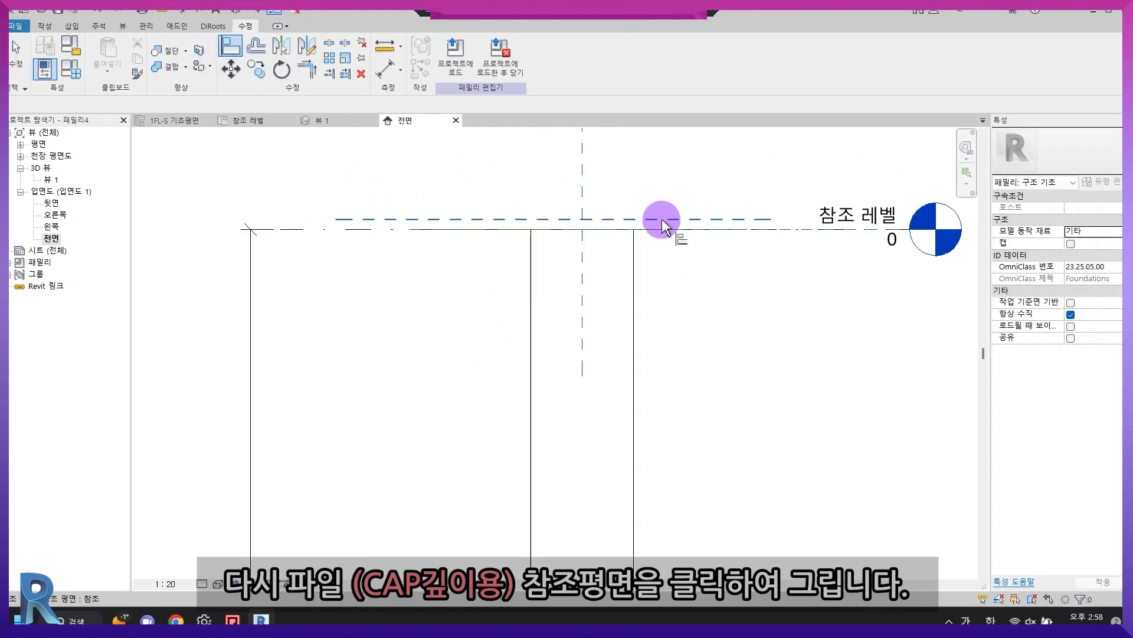
key(Escape)
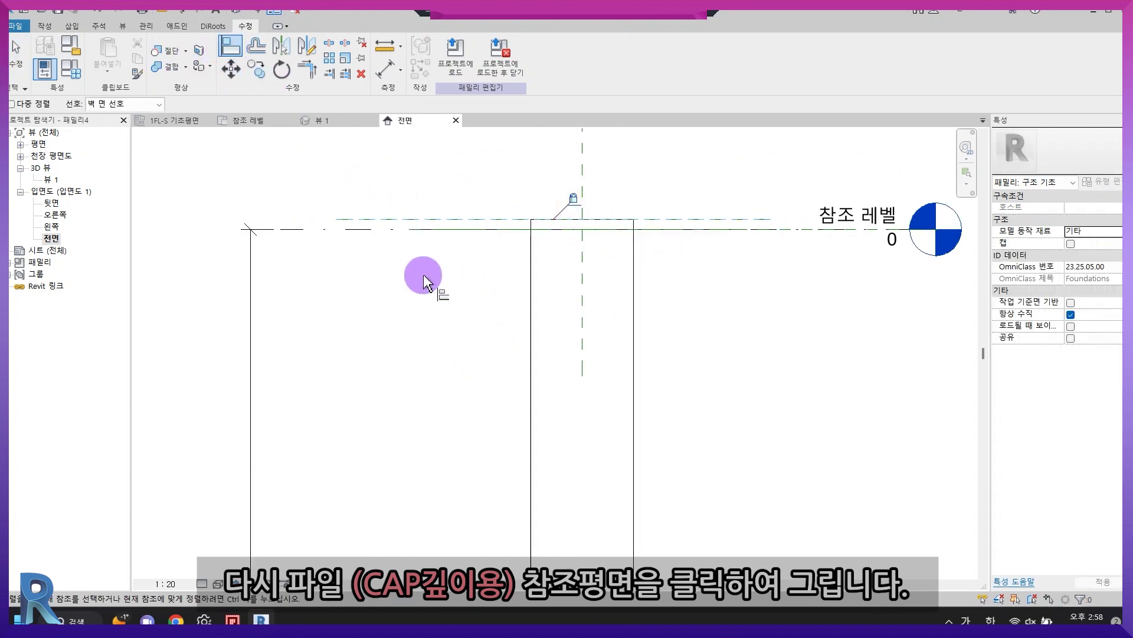
- Dimension the gap between the reference level and the upper reference plane, in line with the height dimension
click(387, 69)
click(347, 230)
click(348, 219)
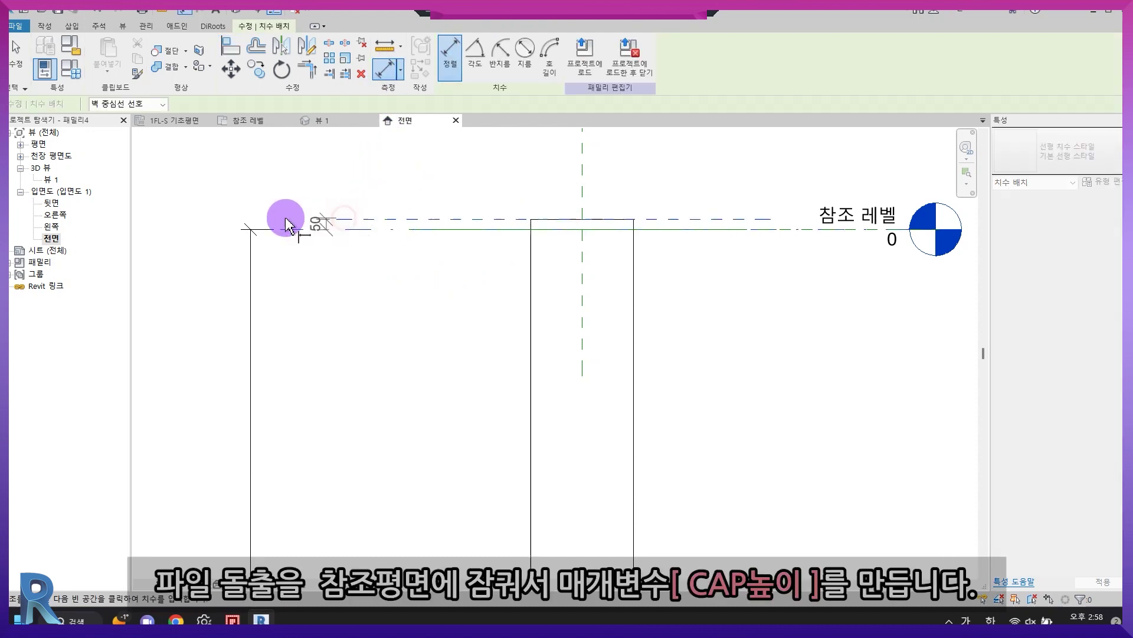
click(266, 228)
key(Escape)
key(Escape)
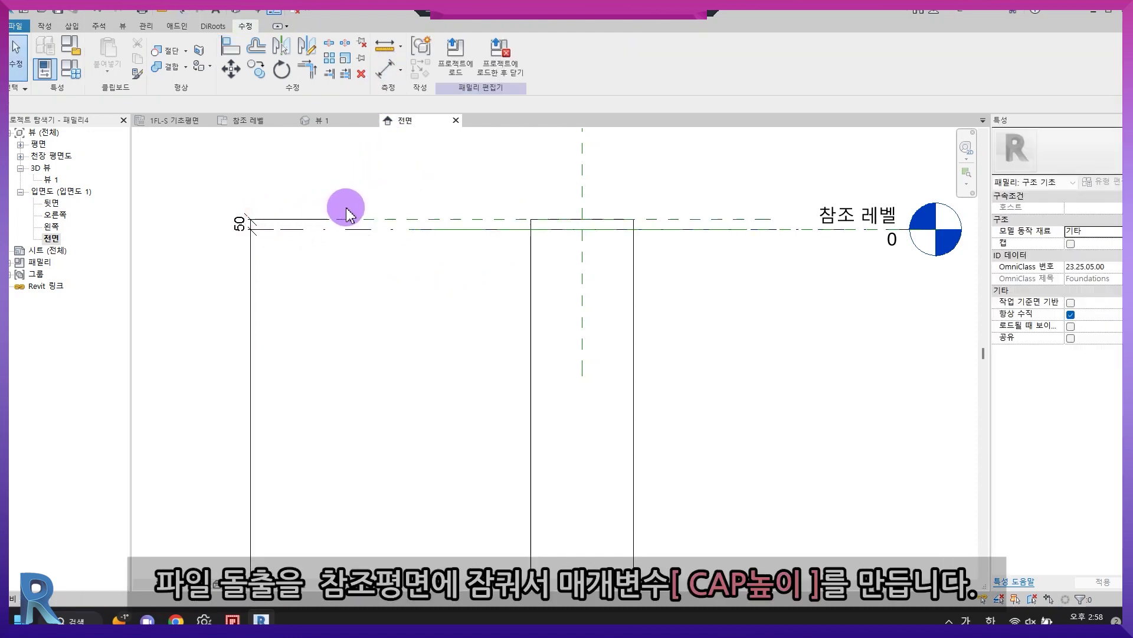
- Label the pile-head gap dimension with a new type-based family parameter named cap높이
click(269, 224)
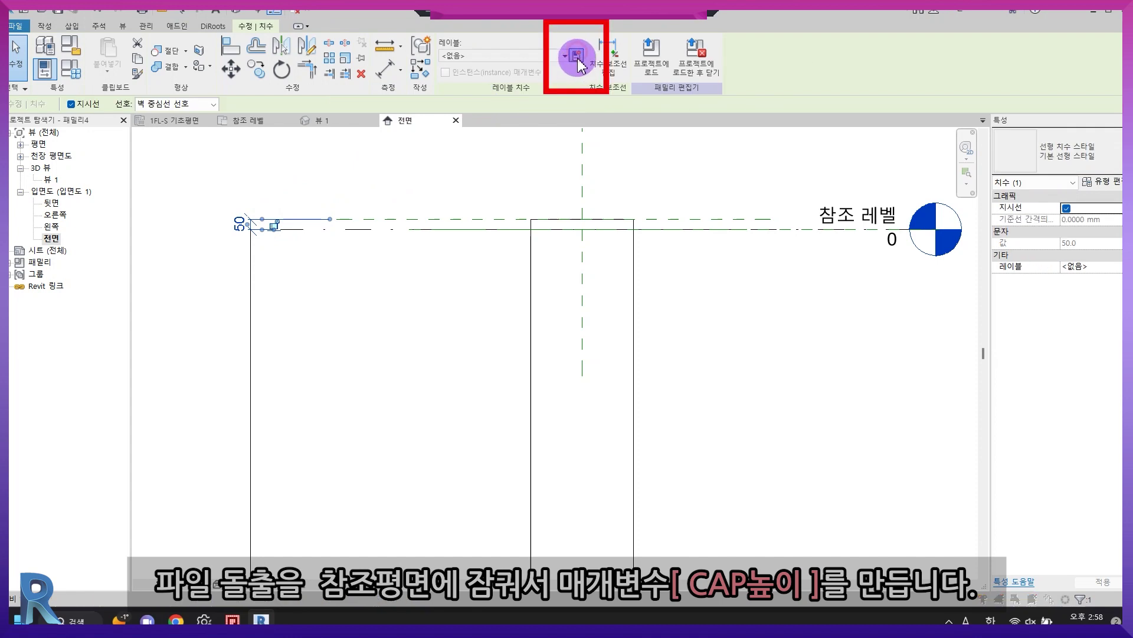
click(576, 59)
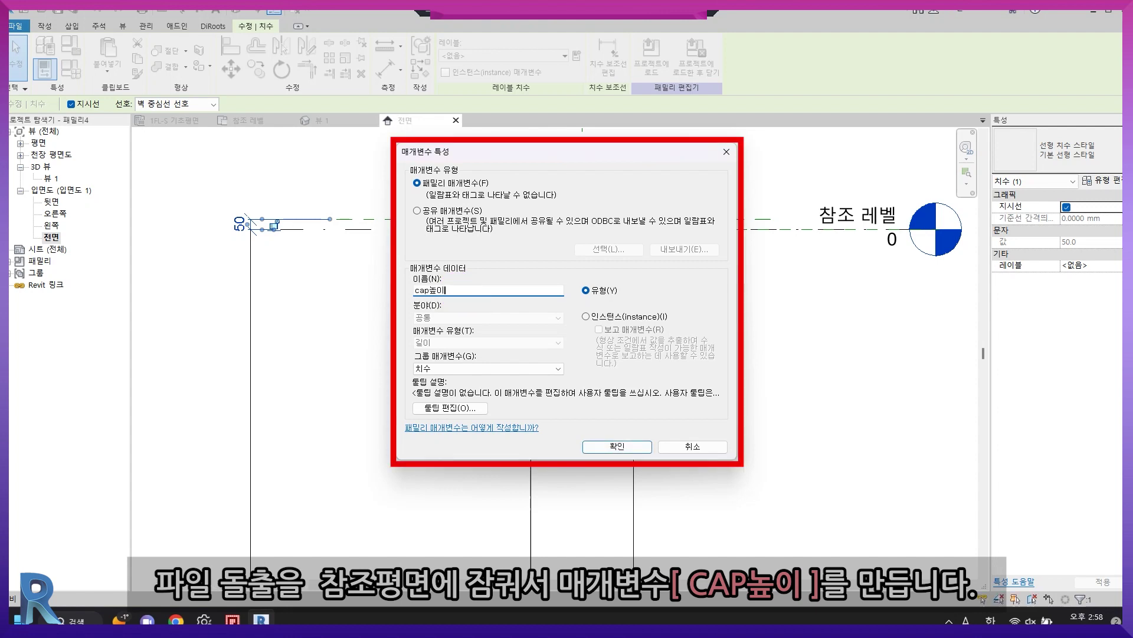
key(Return)
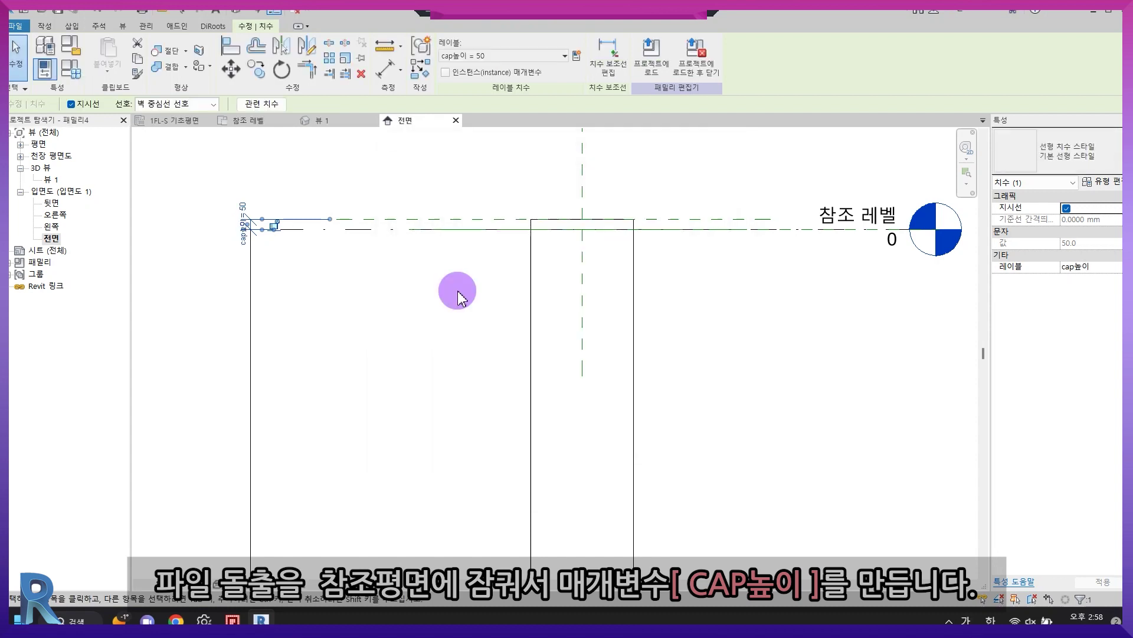
- In the family types, set 기초 두께 to 4000 and move the 폭 parameter to the top of the dimension group
click(69, 75)
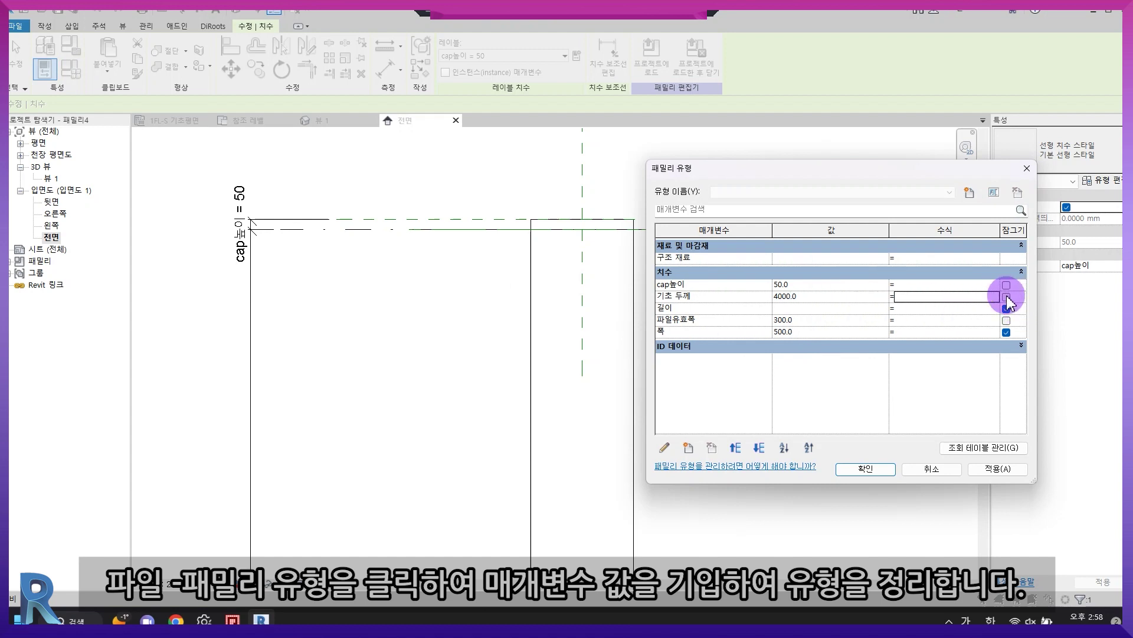
click(687, 333)
click(736, 447)
click(735, 448)
click(735, 447)
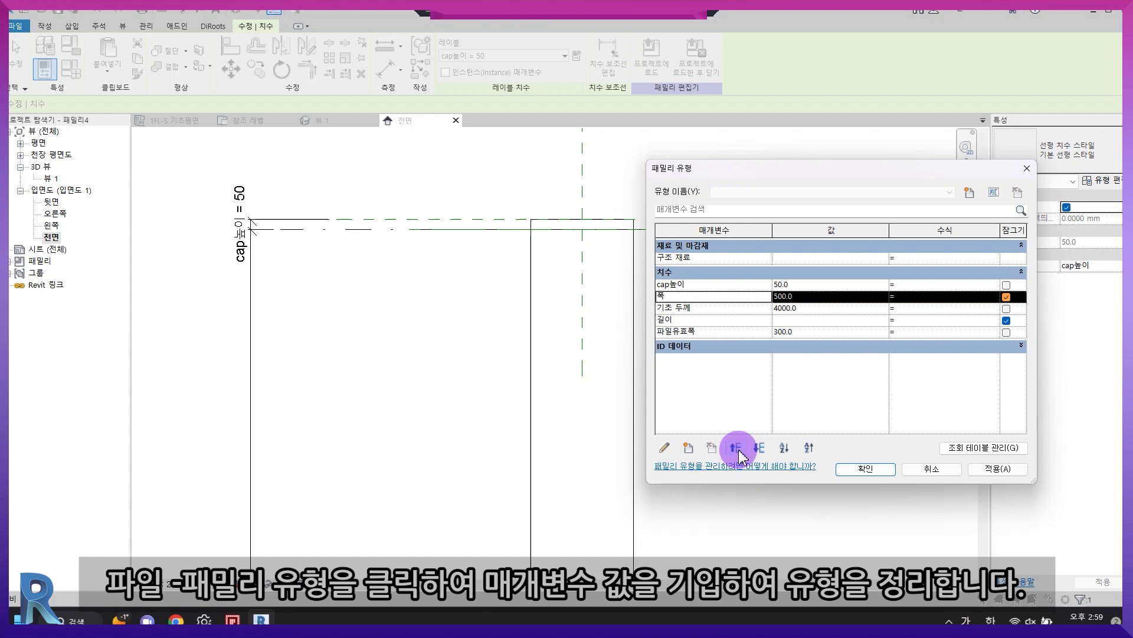
click(738, 449)
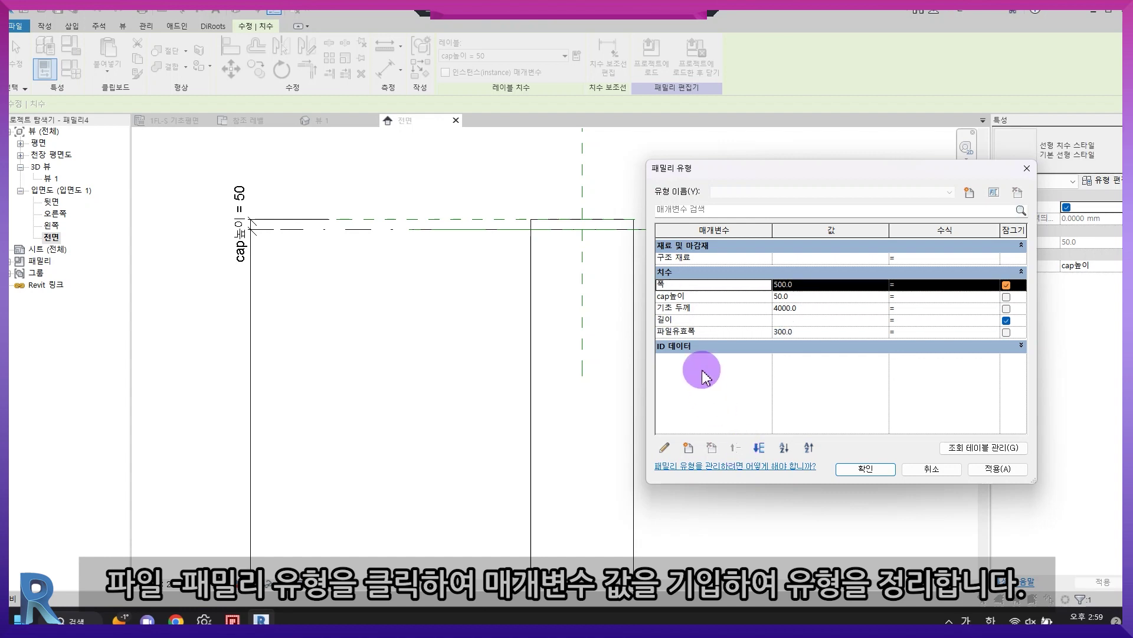
- Move 파일유효폭 directly below cap높이 and 기초 두께 directly below 폭, and apply the family type changes
click(715, 331)
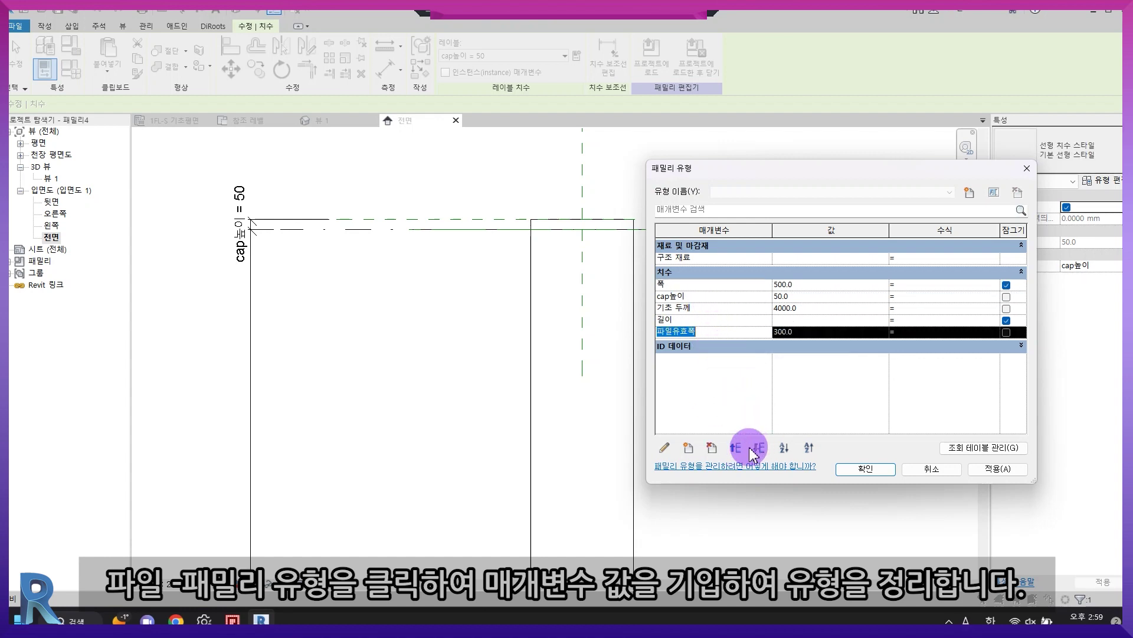
click(736, 447)
click(736, 447)
click(703, 319)
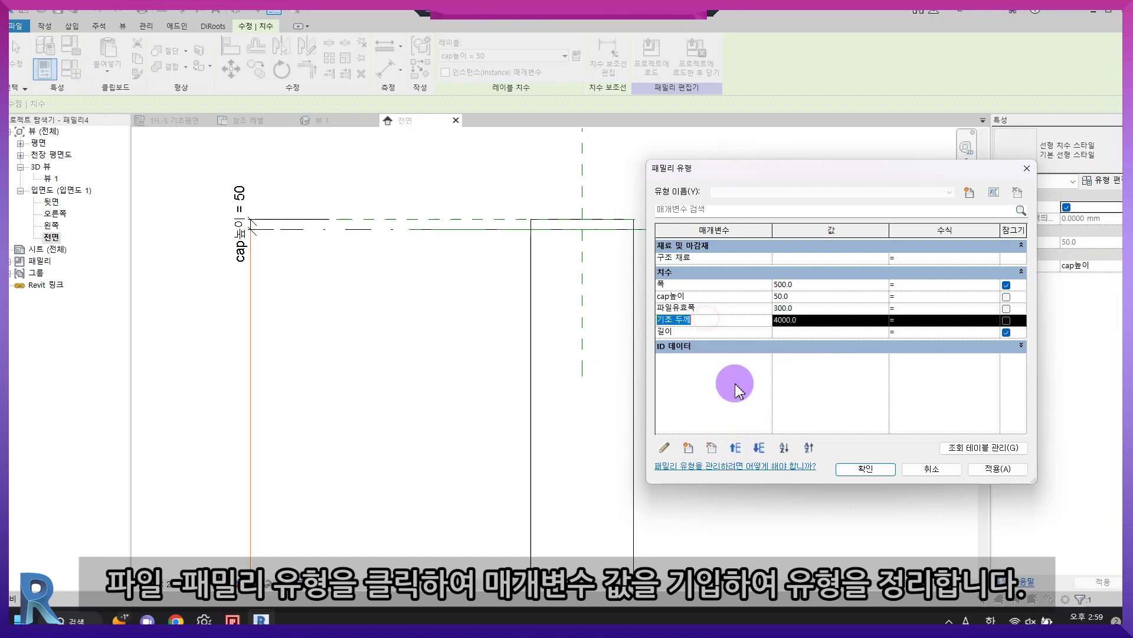
click(736, 447)
click(736, 447)
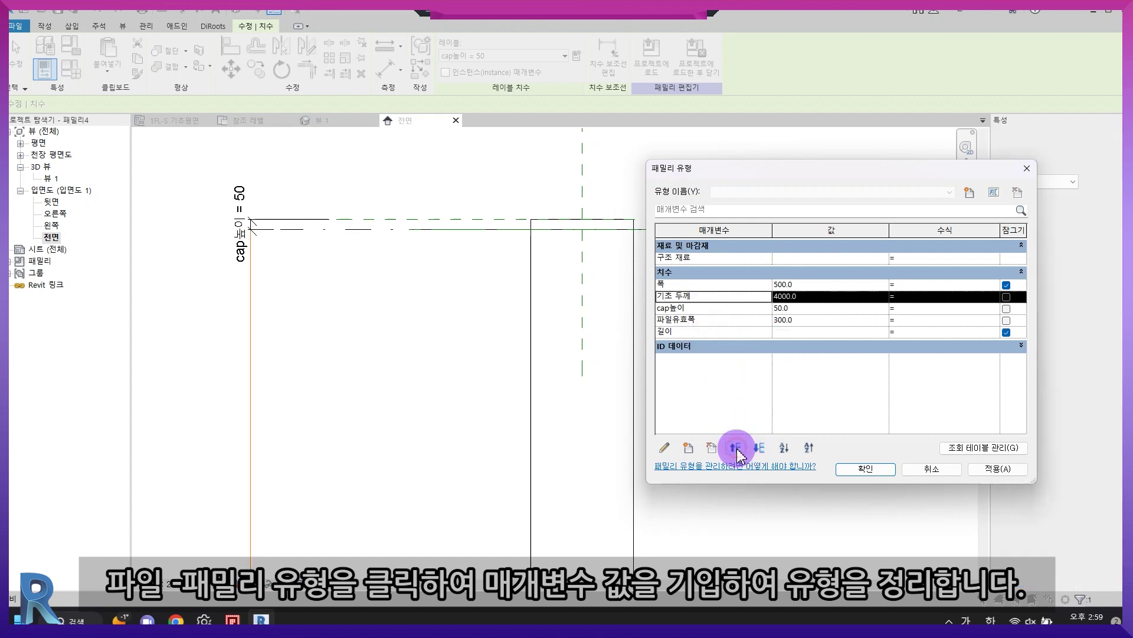
click(844, 473)
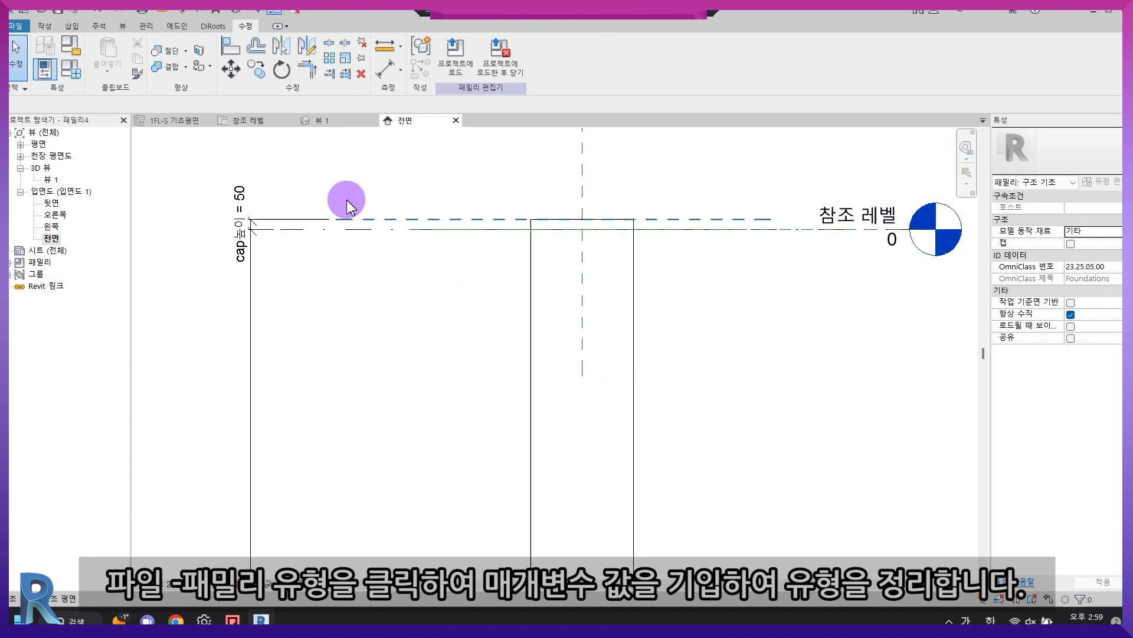
- In the 참조 레벨 plan, draw a 550 mm radius center-ends model arc above the pile centre between the outer vertical reference planes
click(260, 121)
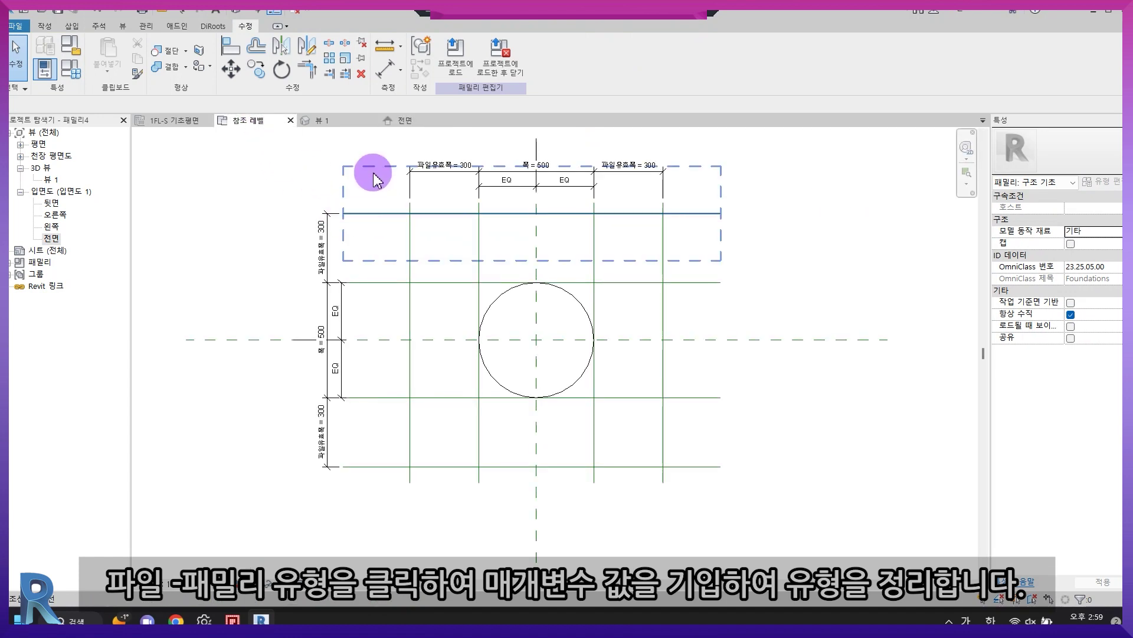
click(45, 26)
click(263, 42)
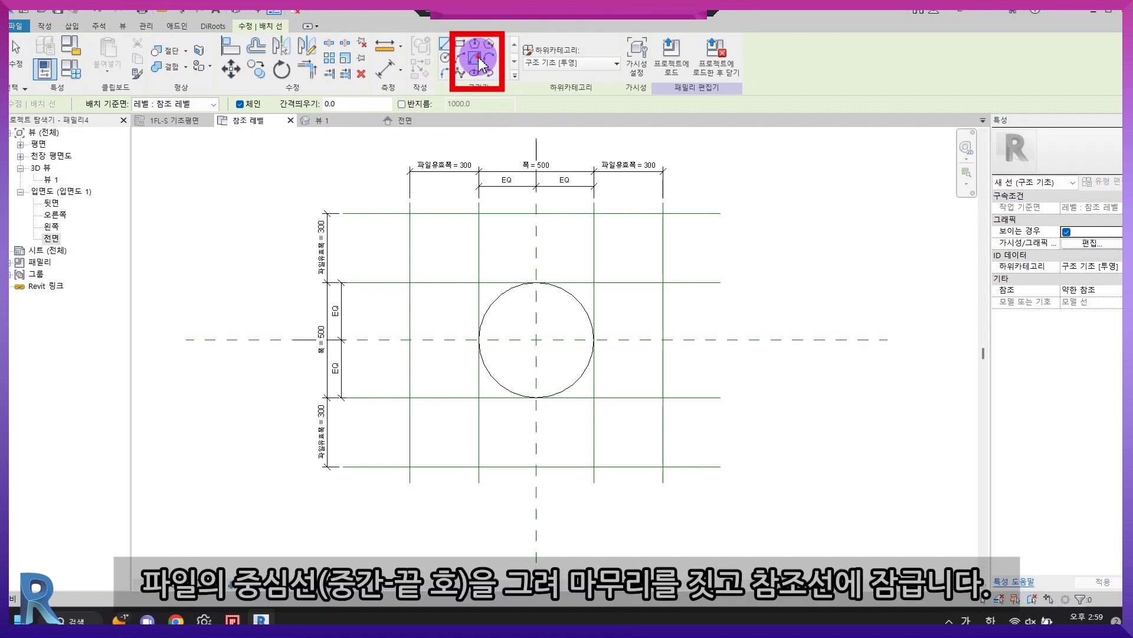
click(477, 58)
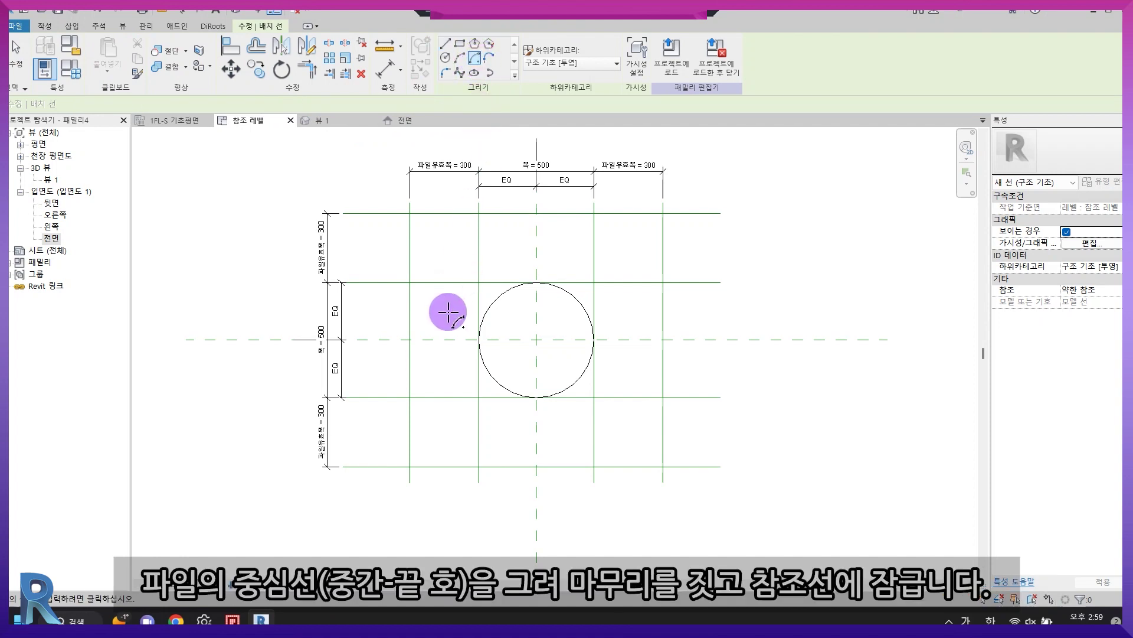
click(537, 340)
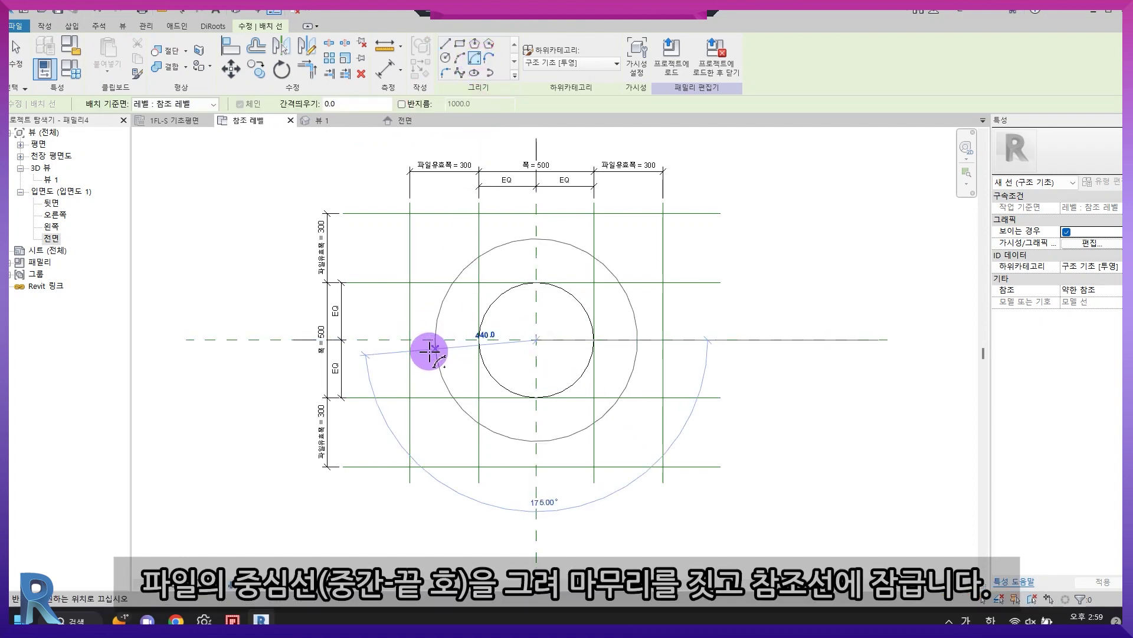
click(410, 340)
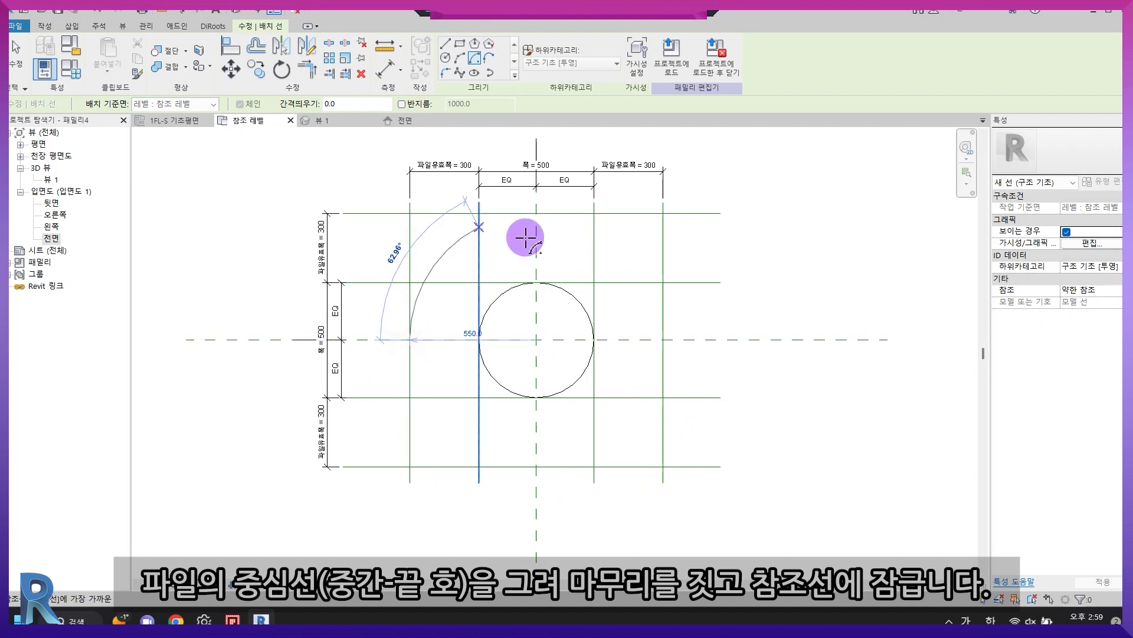
click(663, 338)
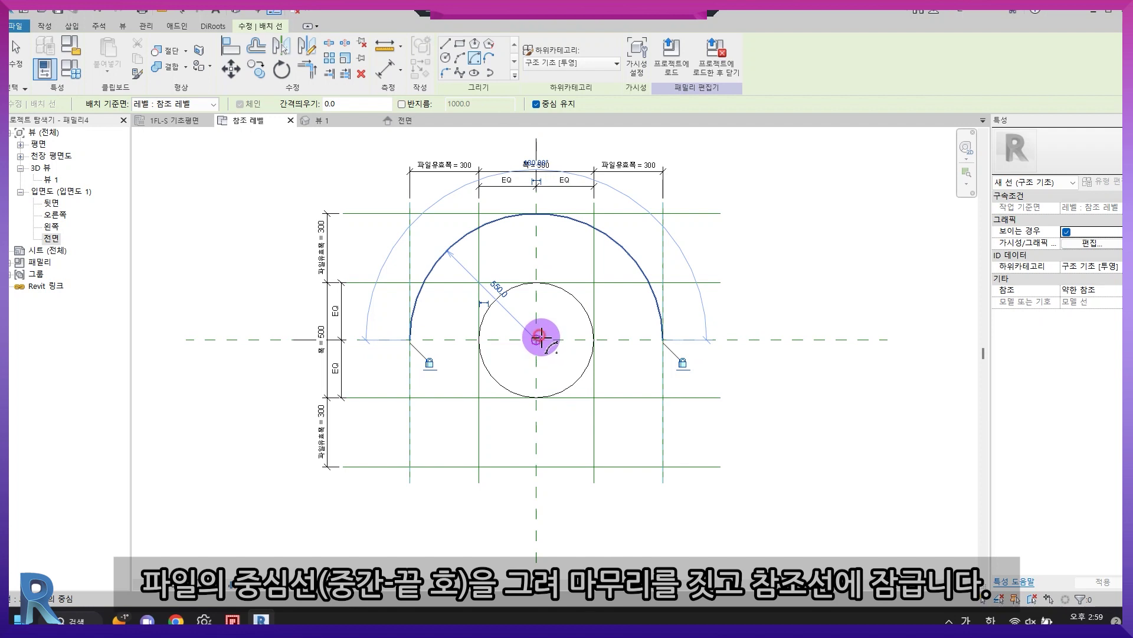
- Draw the matching 550 mm radius lower half arc around the pile centre and lock its end to the outer vertical reference plane
click(536, 340)
click(662, 340)
click(410, 340)
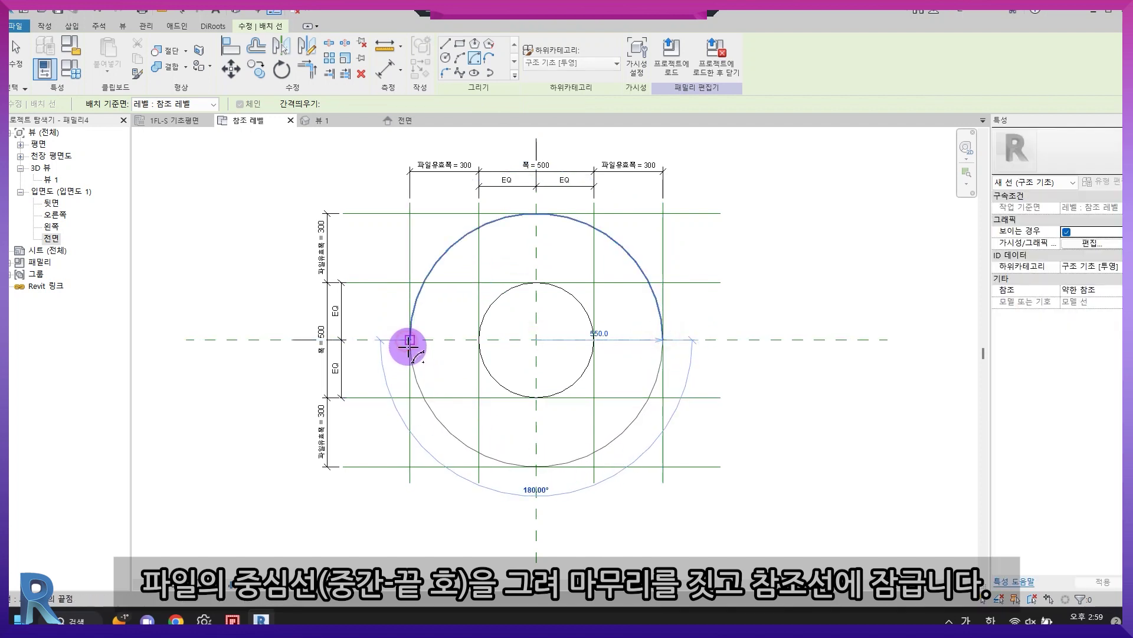
click(683, 363)
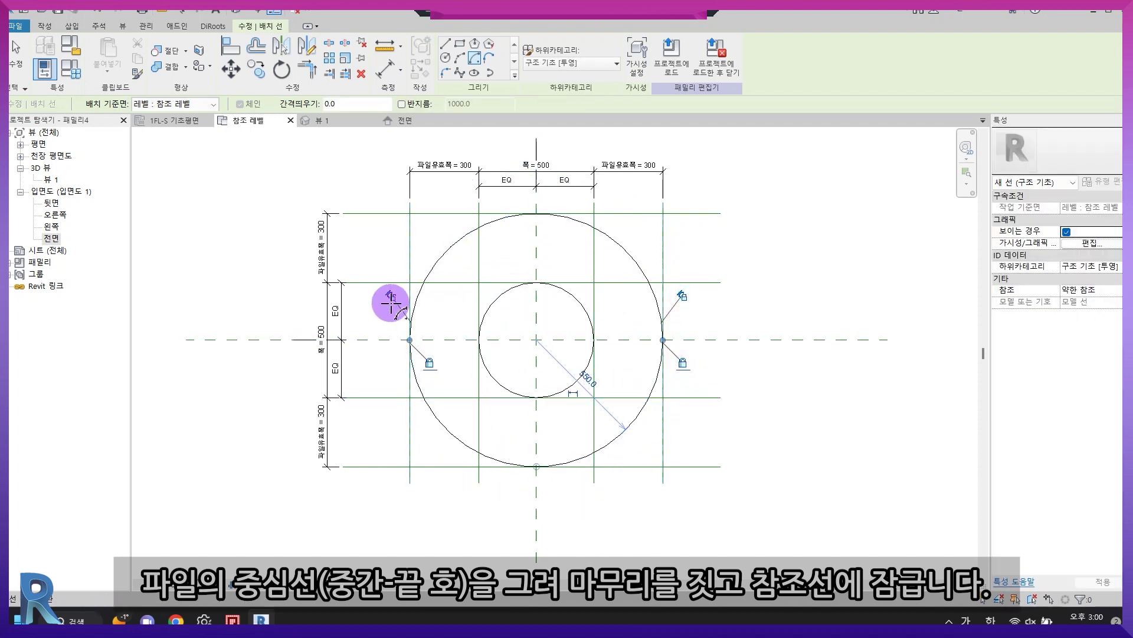
key(Escape)
key(Escape)
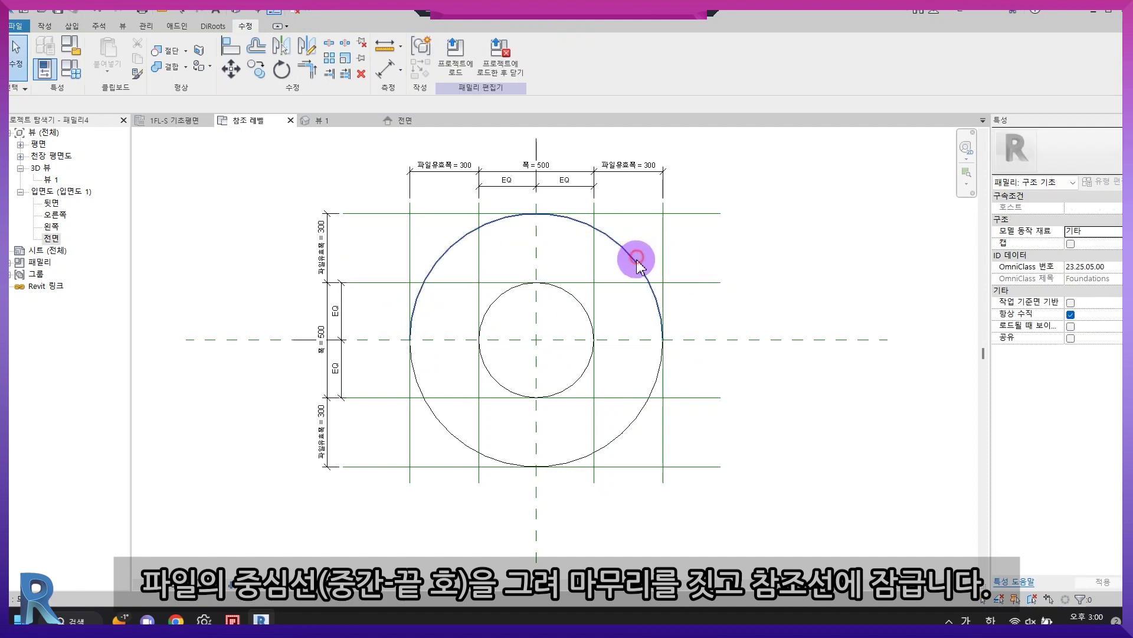
- Change both halves of the outer effective-width circle to the 은선 [투영] subcategory
click(637, 258)
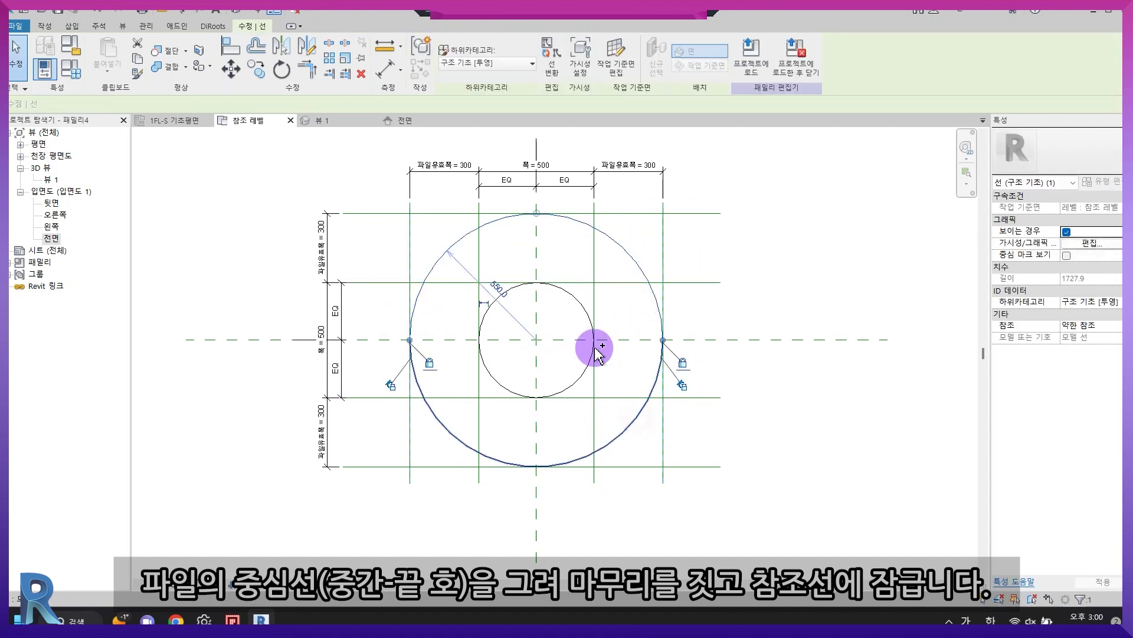
ctrl+click(620, 396)
click(502, 63)
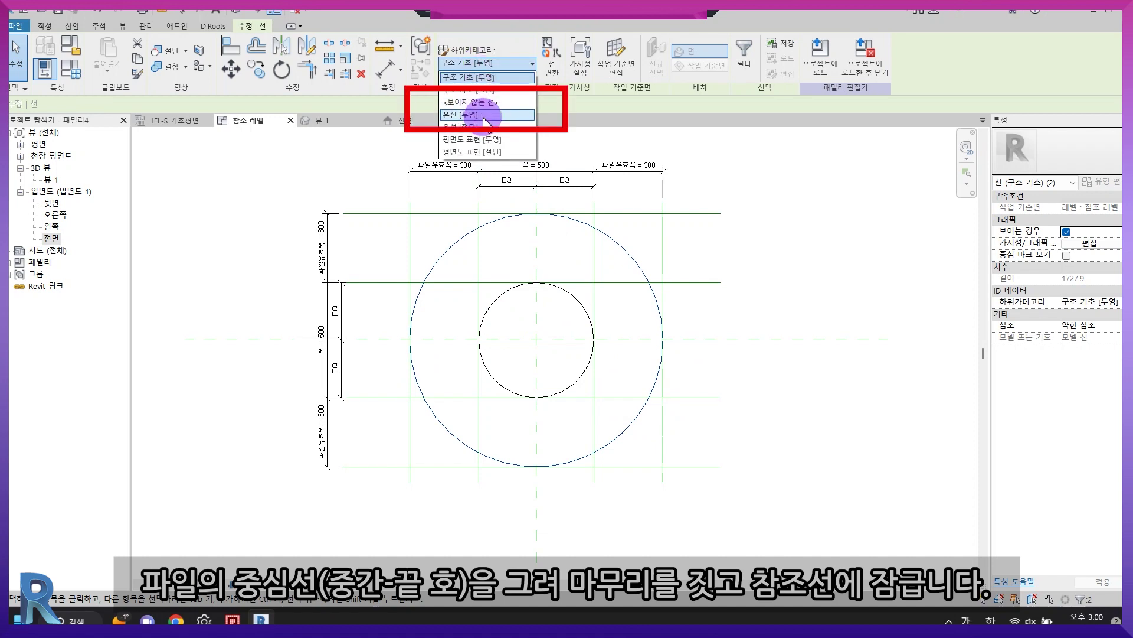
click(473, 114)
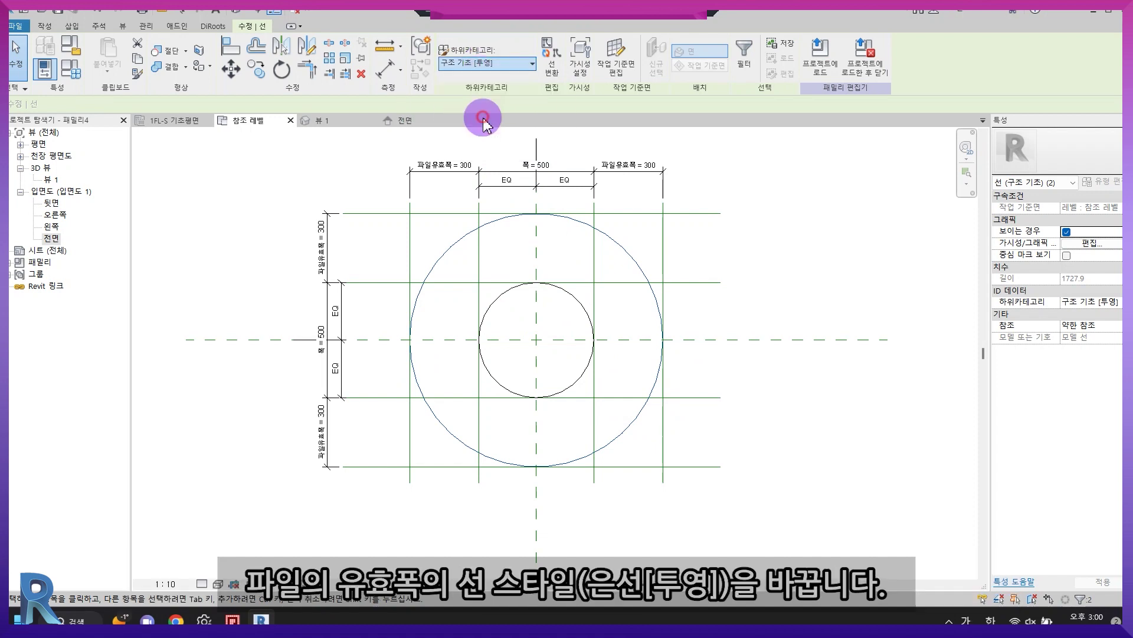
key(Escape)
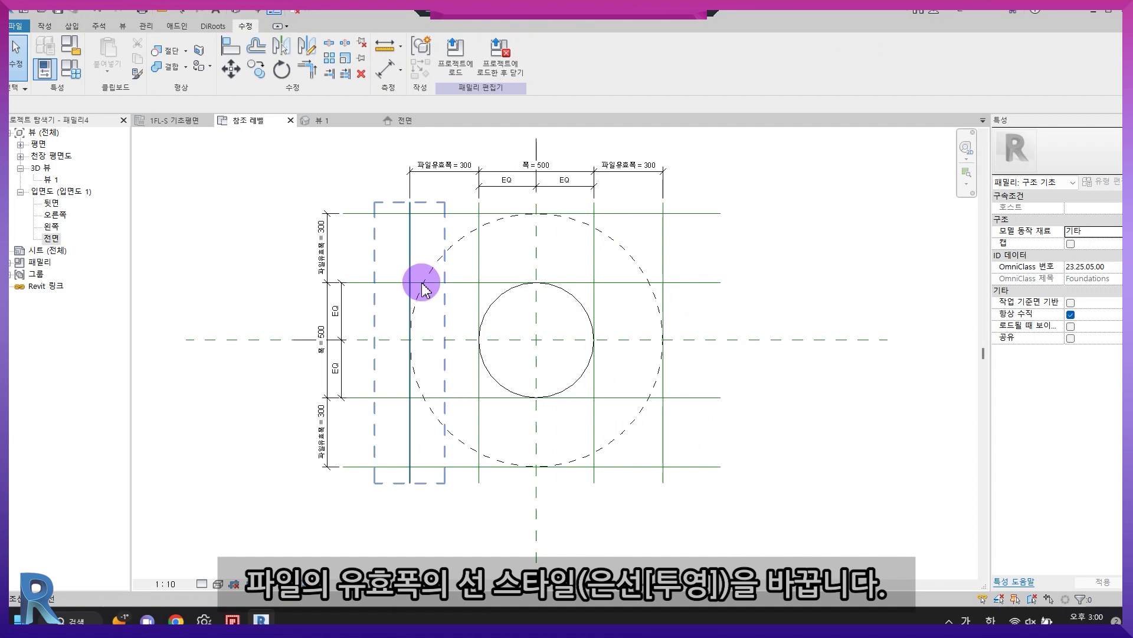
- Draw a helper model-line circle centred on the pile, between the pile outline and the dashed effective-width circle
click(44, 27)
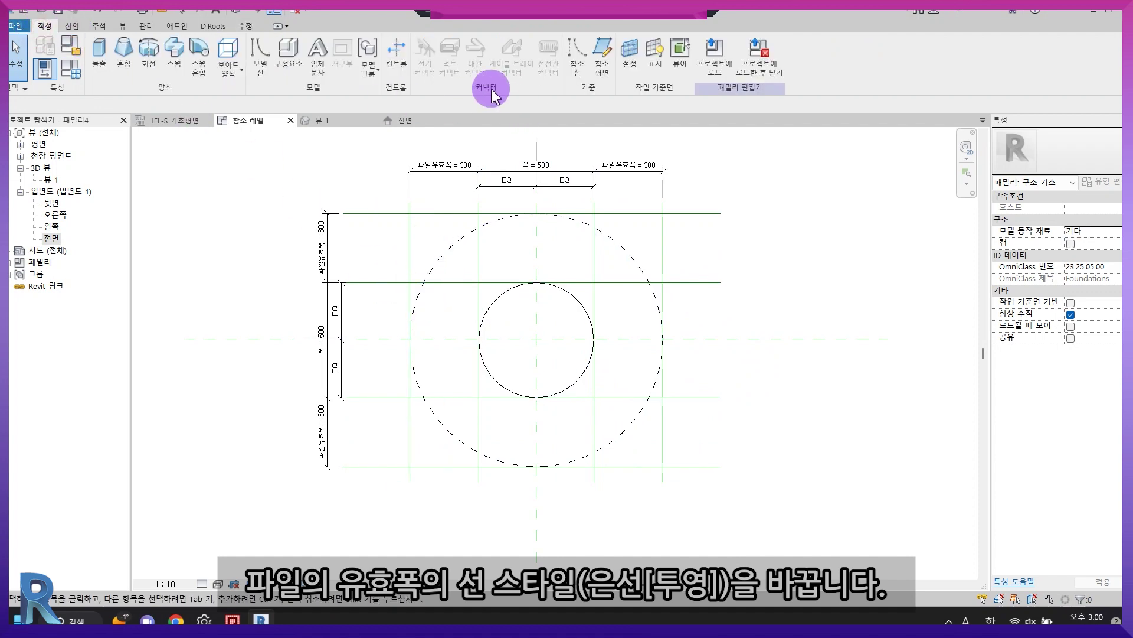
click(255, 64)
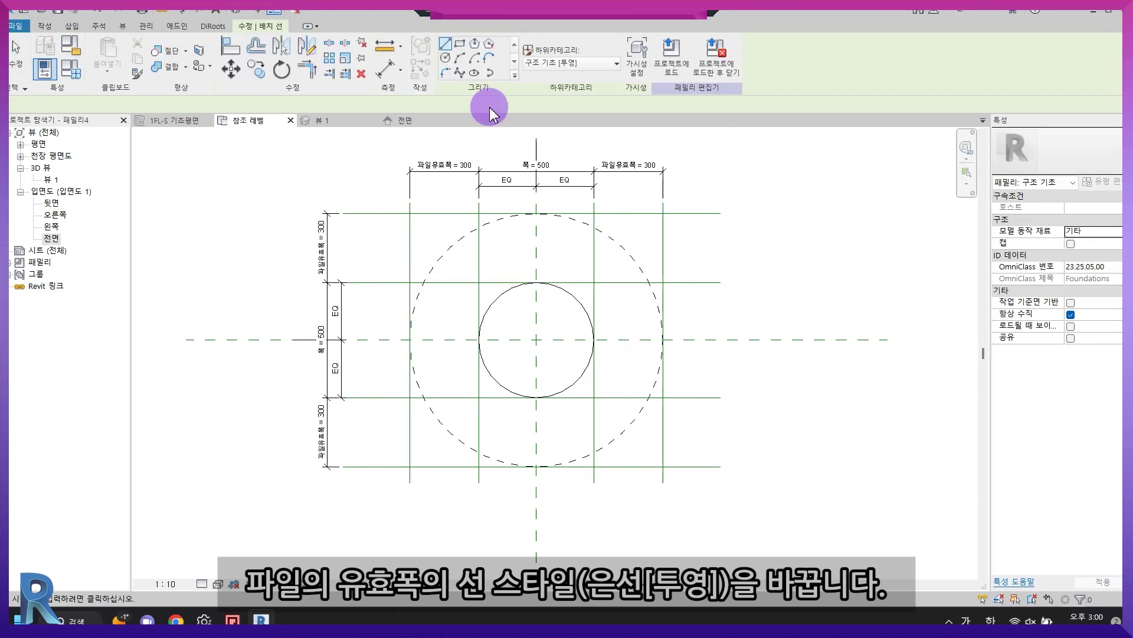
click(446, 57)
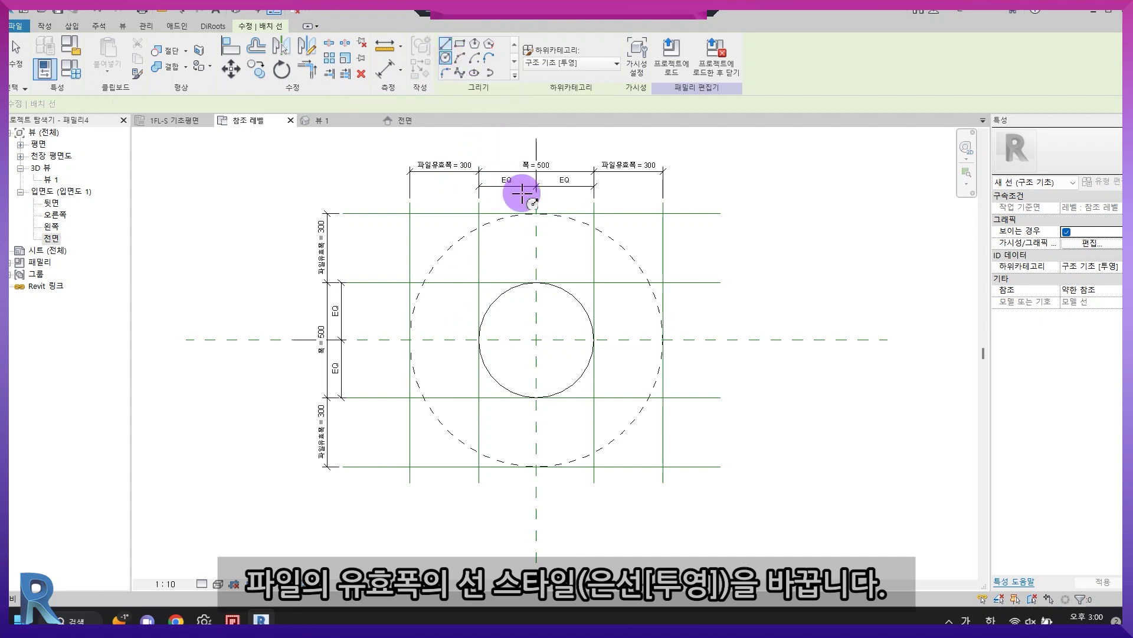
click(536, 339)
click(628, 340)
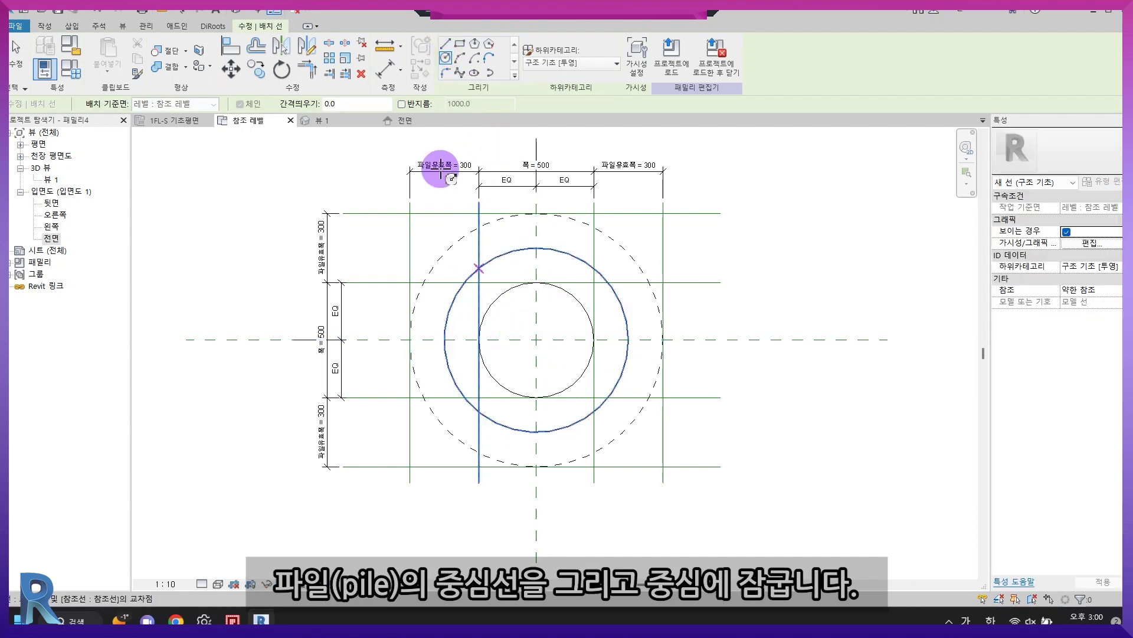
- Draw vertical and horizontal model lines through the pile centre, spanning the full diameter of the helper circle
click(446, 44)
click(537, 248)
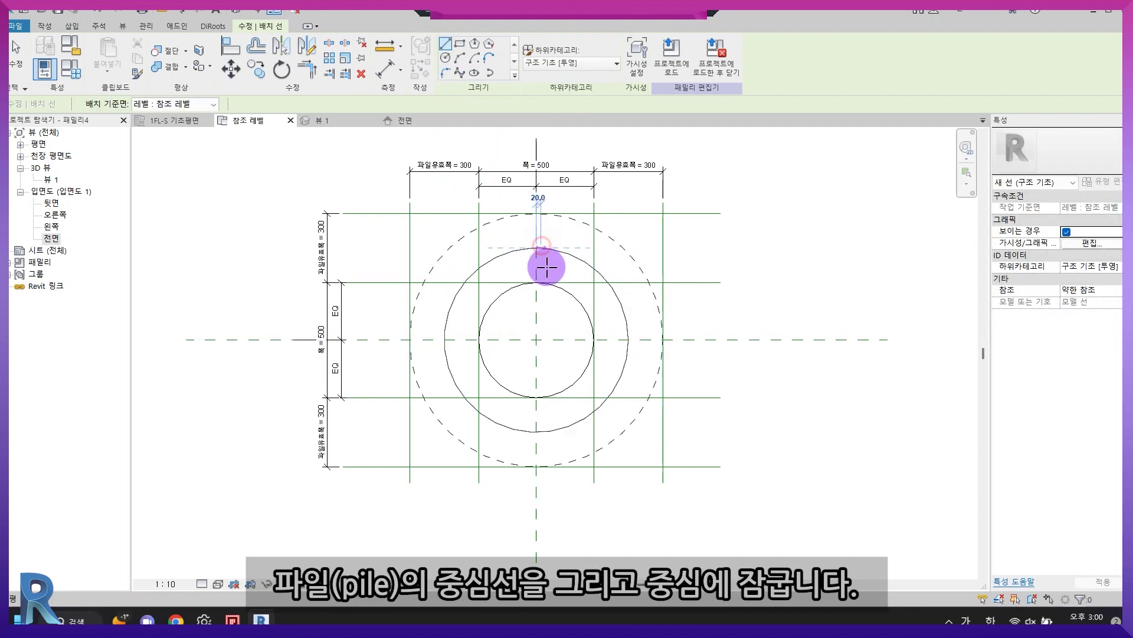
click(536, 432)
key(Escape)
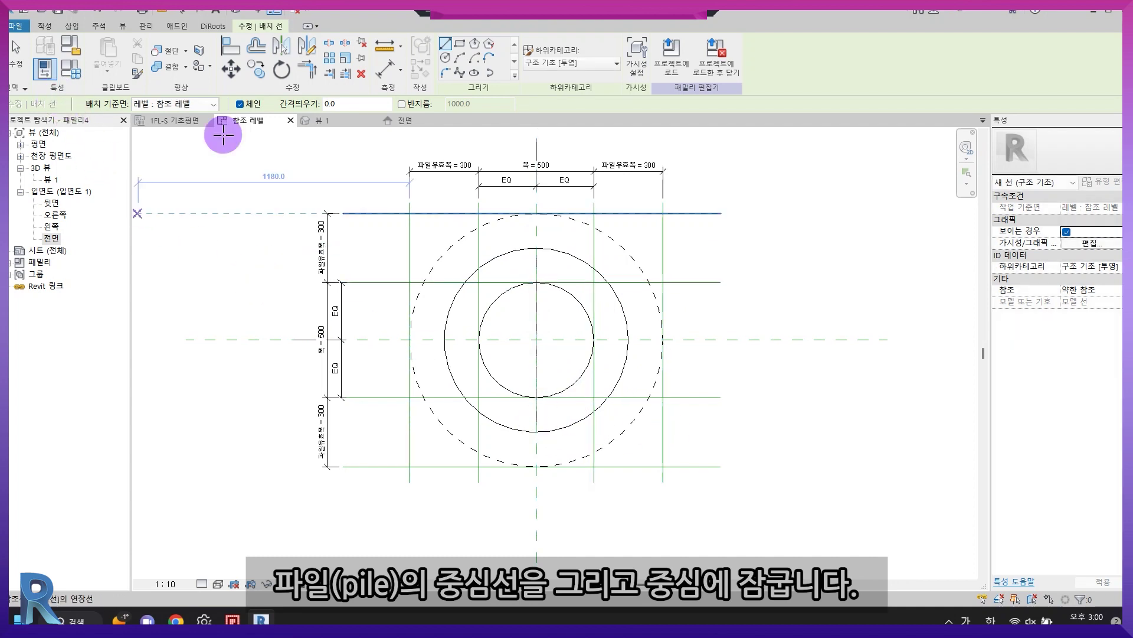
click(410, 339)
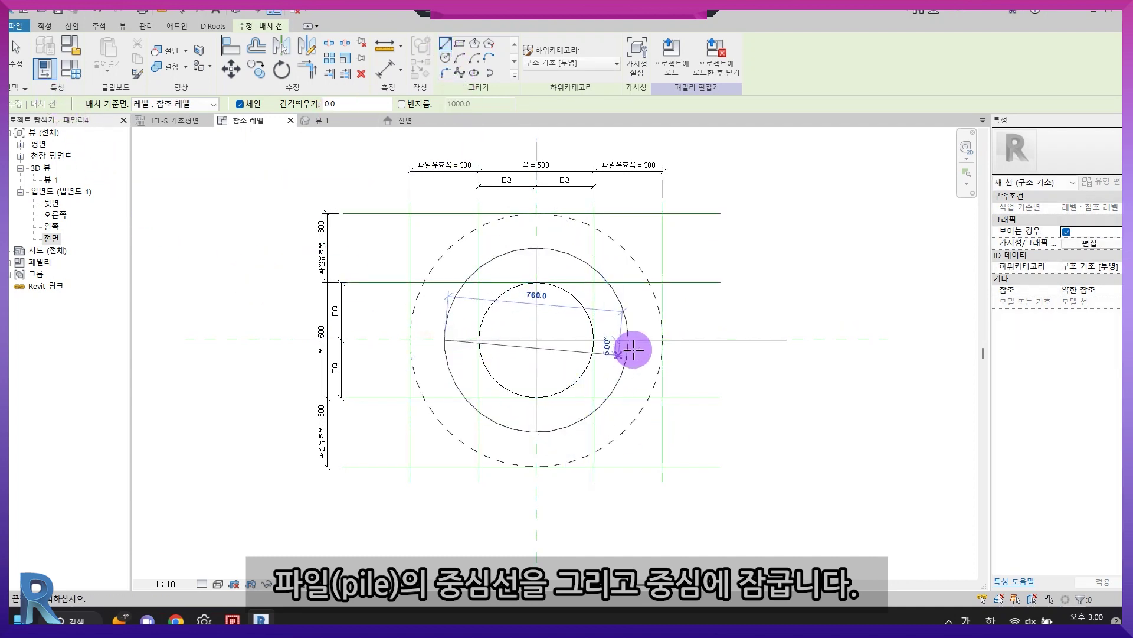
click(627, 340)
key(Escape)
key(Escape)
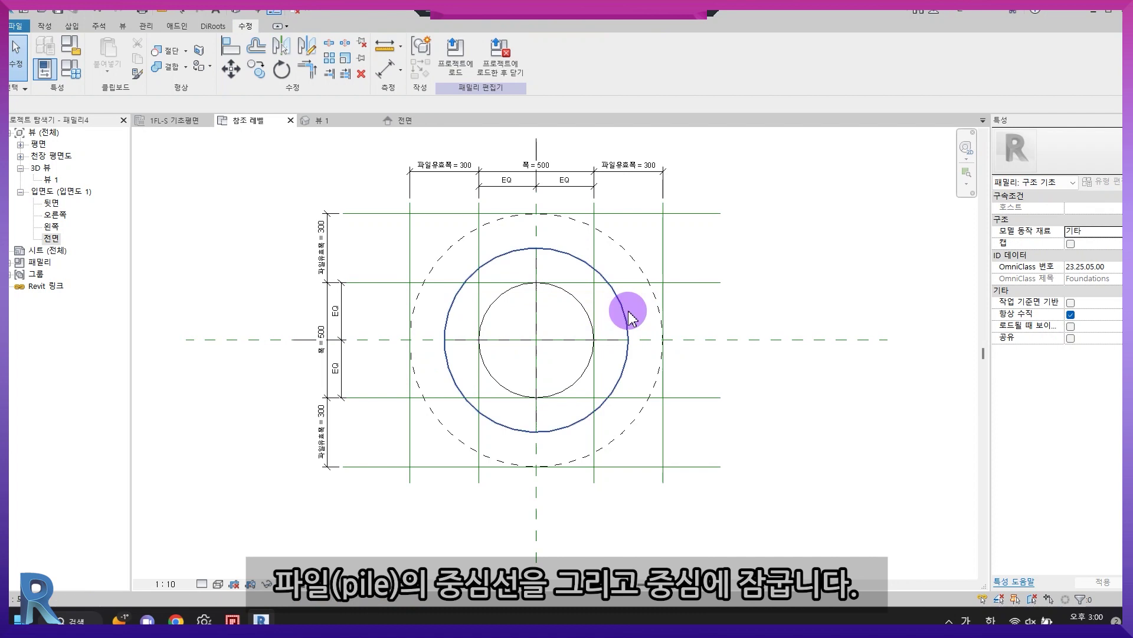
- Delete the helper circle and align the pile's two centre lines to the centre reference planes
click(619, 316)
key(Delete)
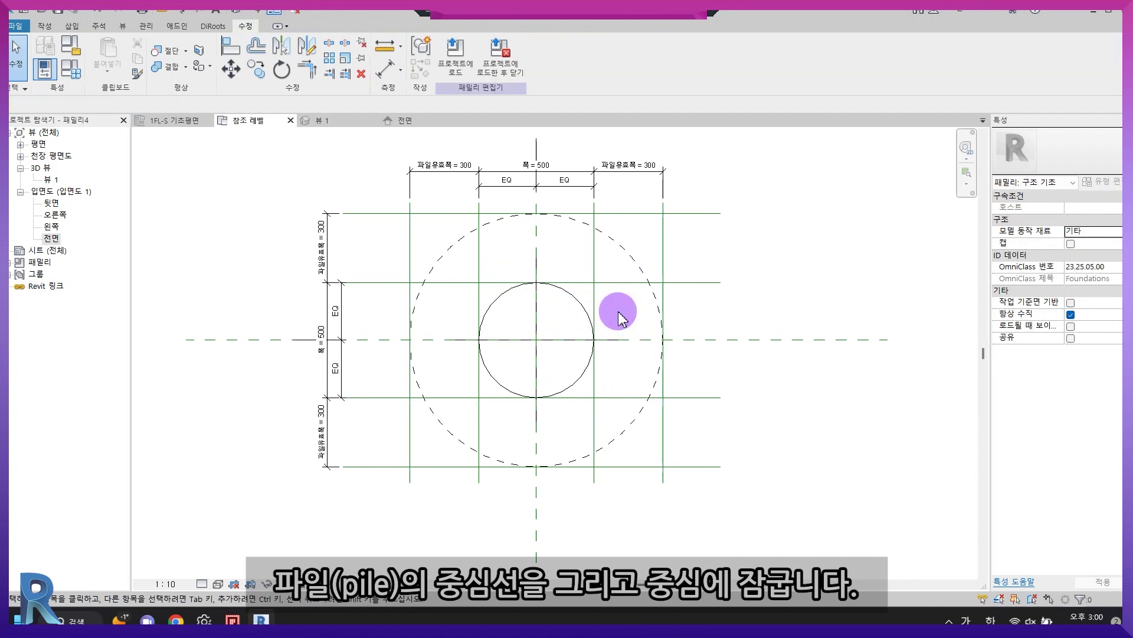
key(a)
key(l)
click(535, 228)
click(384, 340)
click(557, 341)
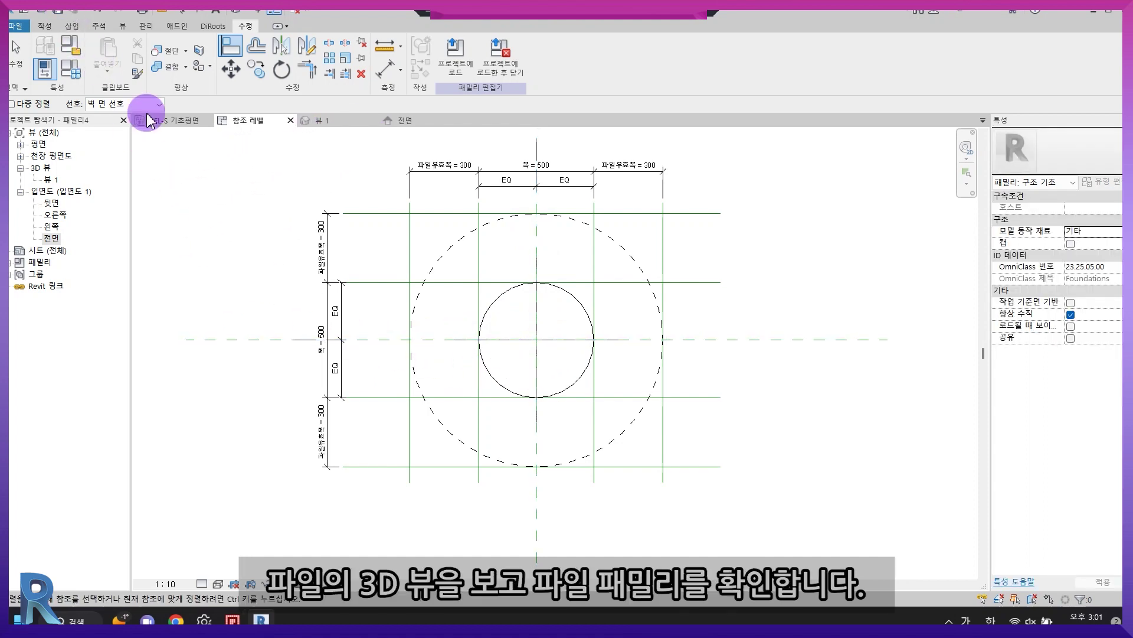
- In the 3D view 뷰 1, hide the annotation categories for levels, reference planes, reference lines and dimensions (치수)
click(345, 123)
key(Escape)
scroll(582, 273, down, 2)
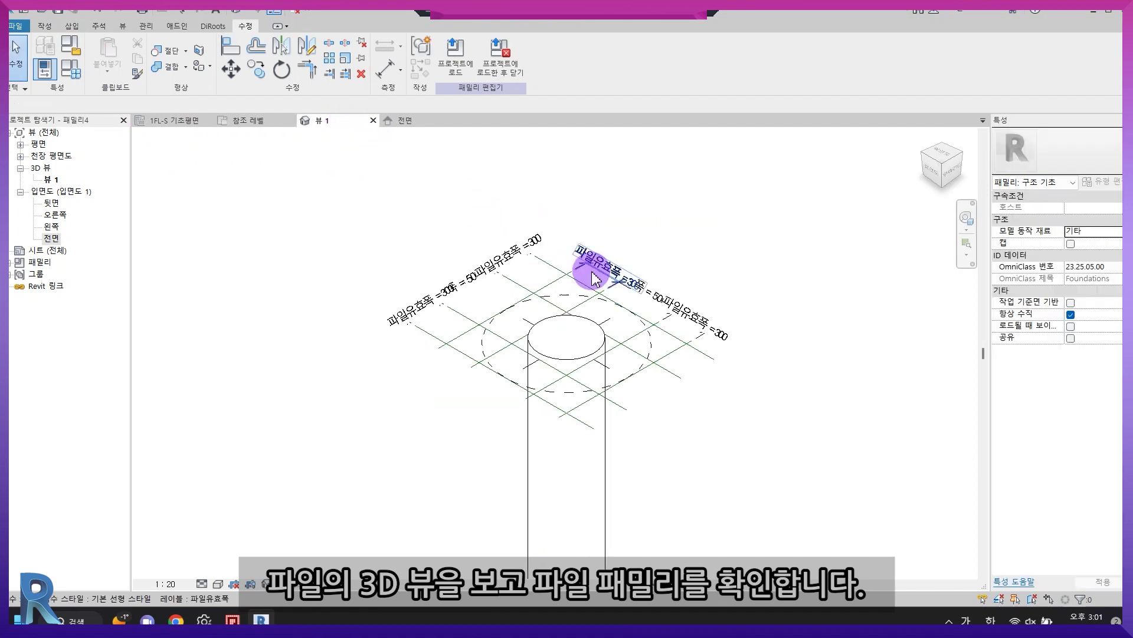
middle_drag(518, 448, 577, 394)
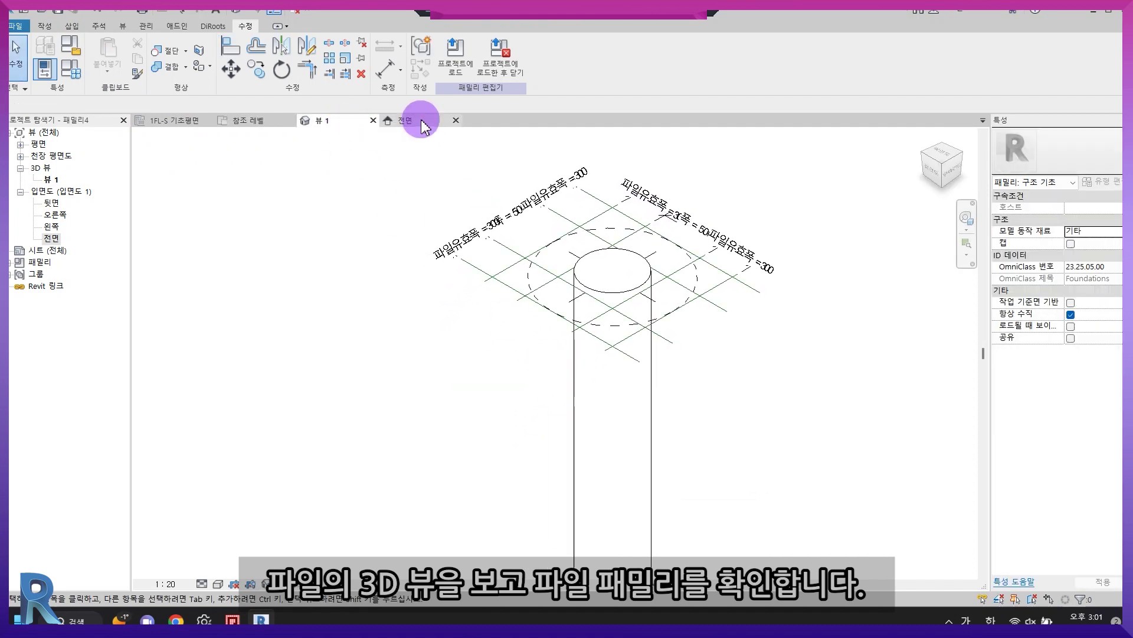
click(99, 26)
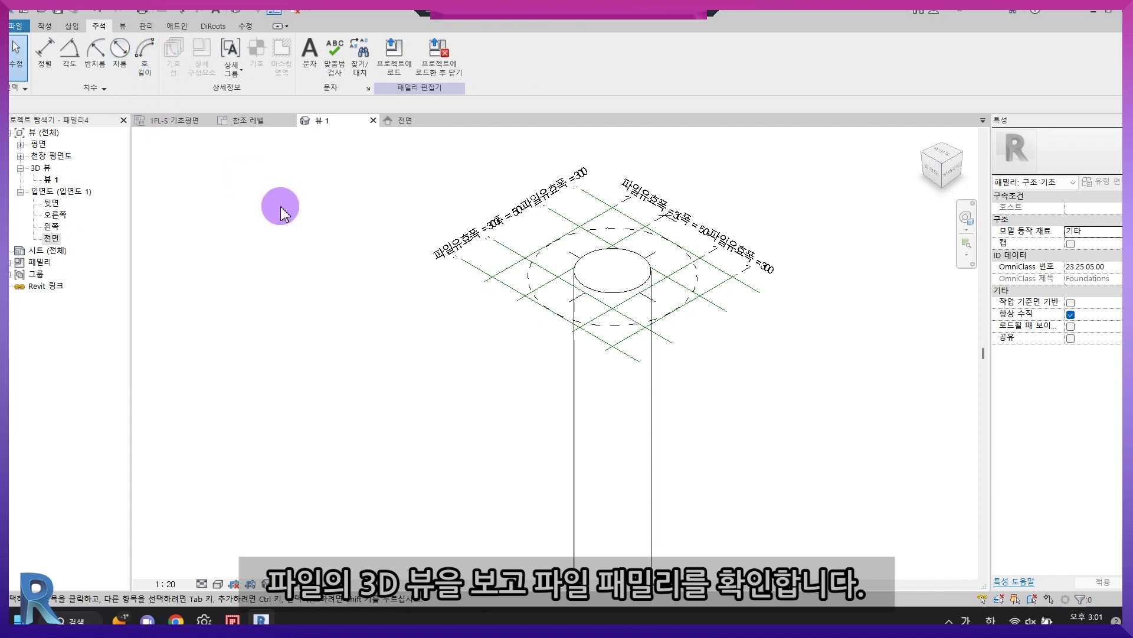
key(g)
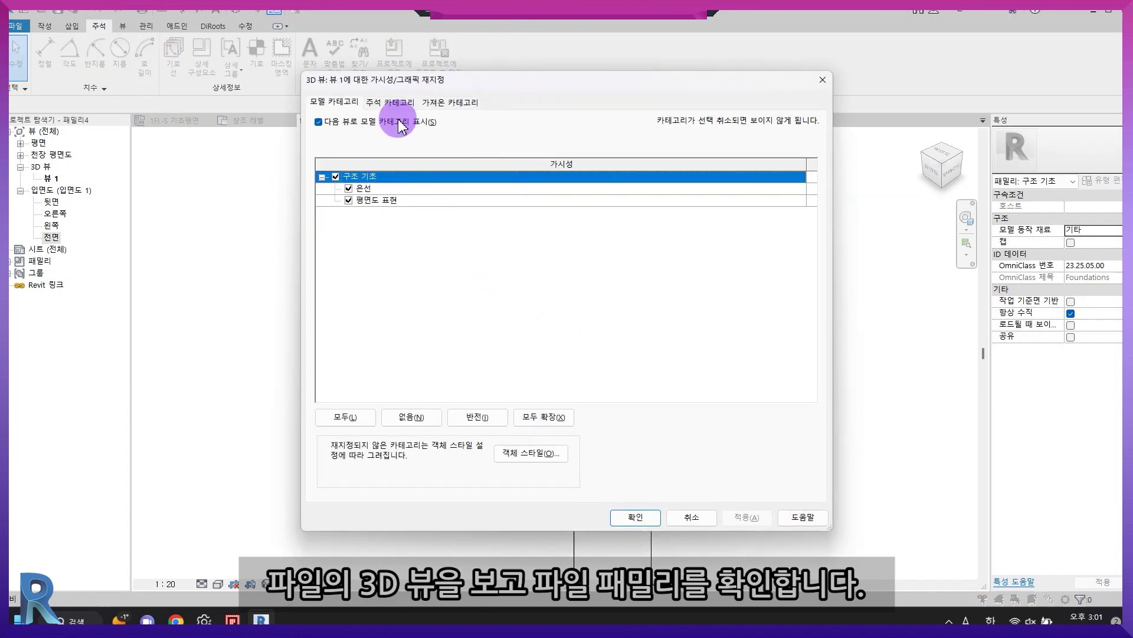
click(390, 102)
click(334, 176)
click(335, 188)
click(334, 200)
click(335, 212)
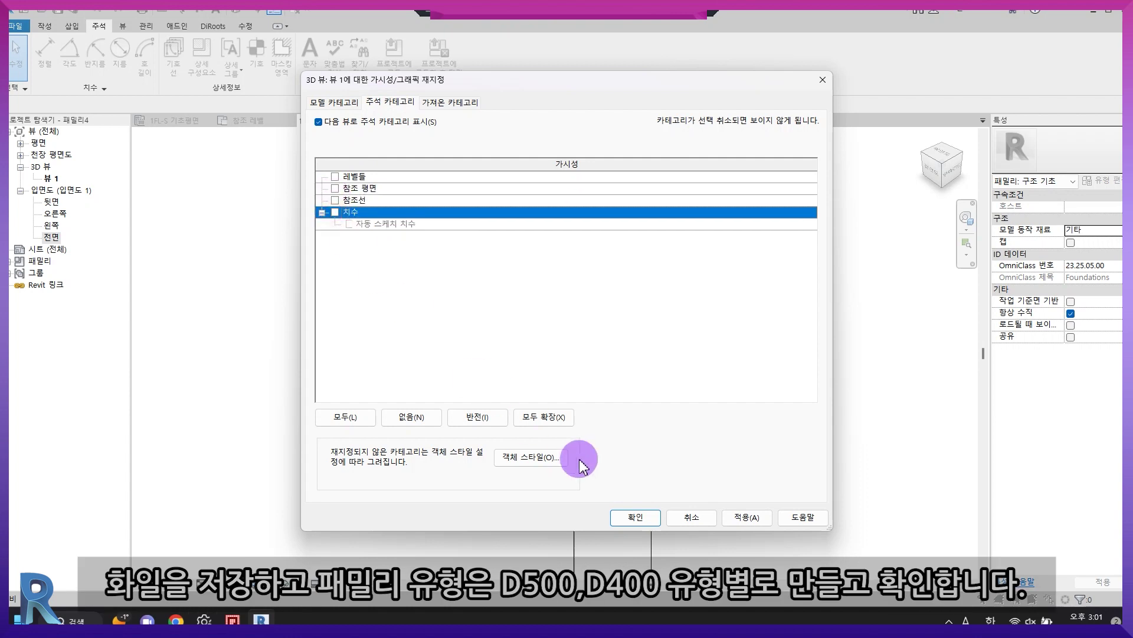
click(647, 516)
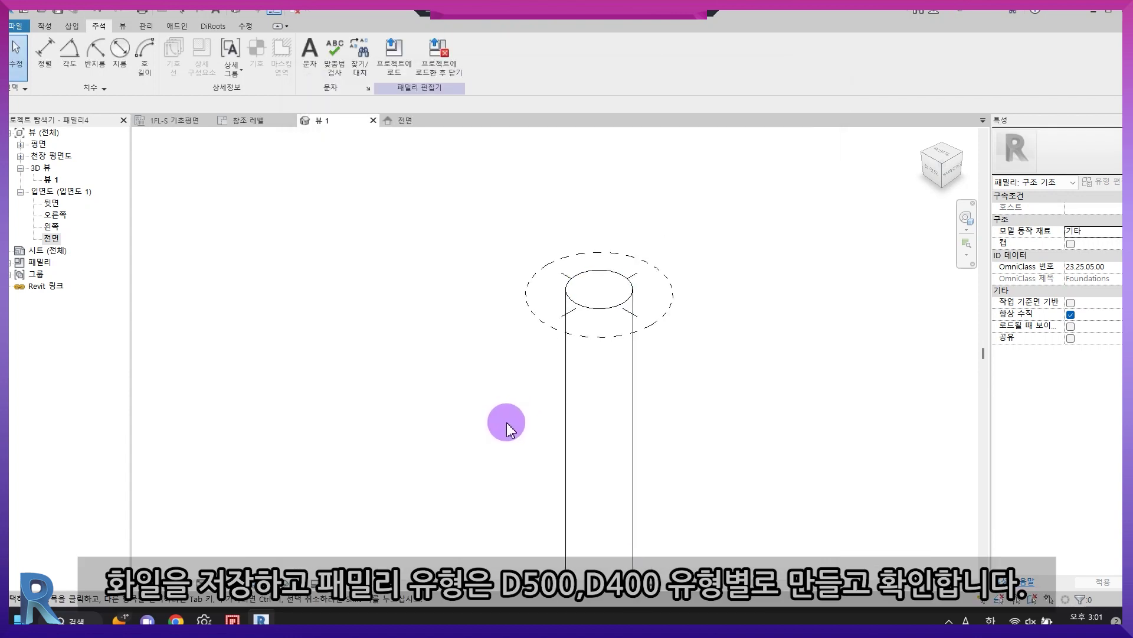
- Save the pile family as JB-pile_V2
key(ctrl+s)
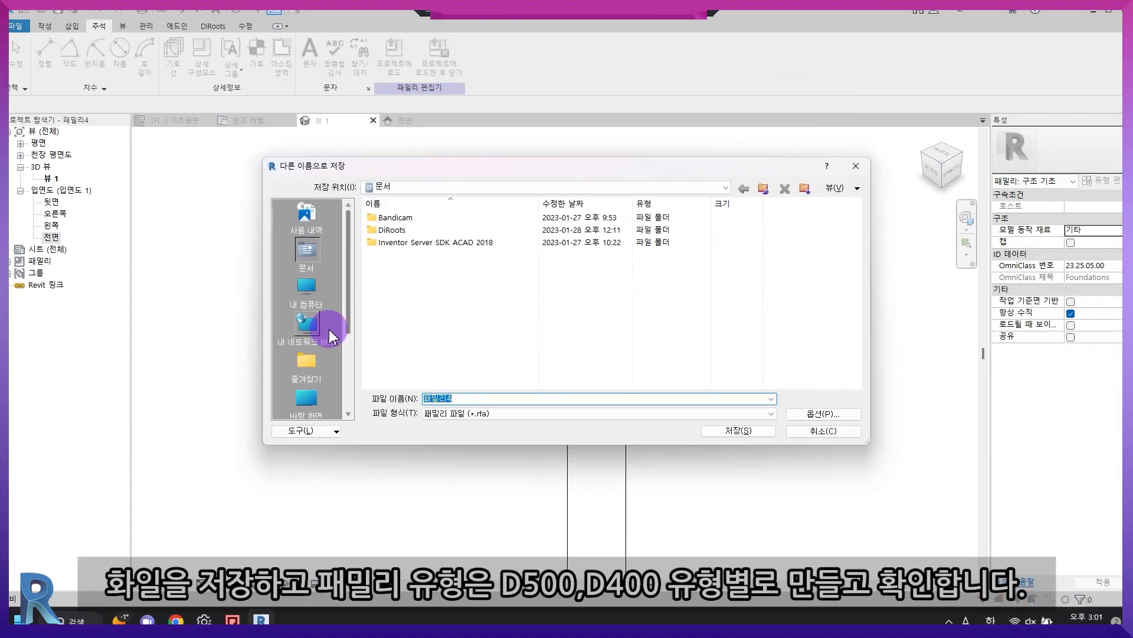
text(패)
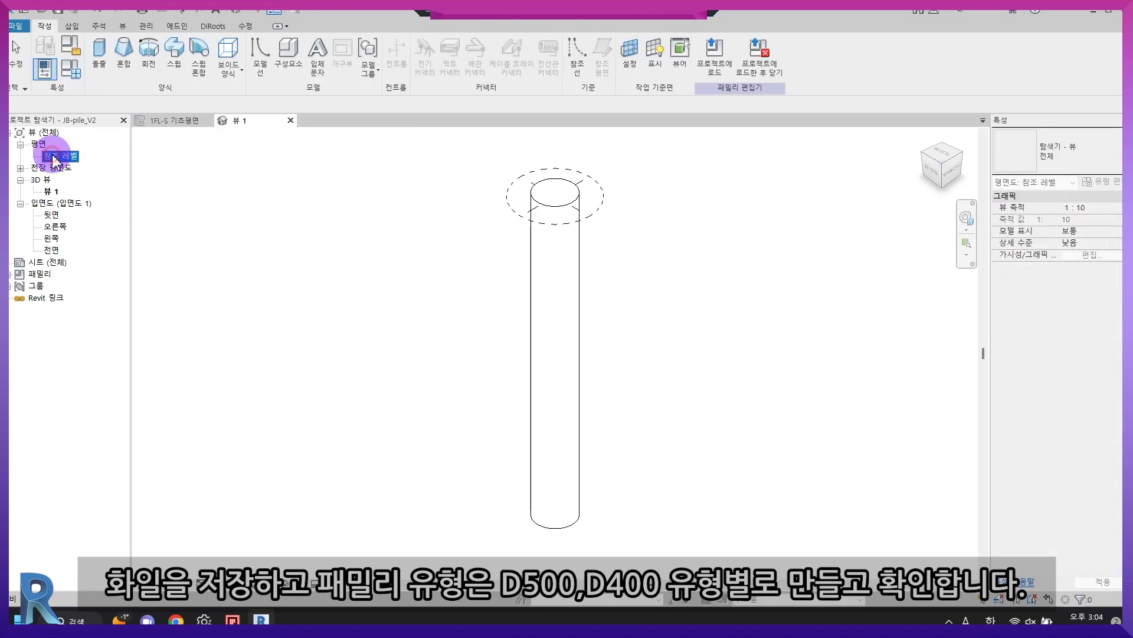
- In the 참조 레벨 plan, switch the family type from D400 to D500 and apply it
double_click(56, 156)
scroll(540, 289, up, 3)
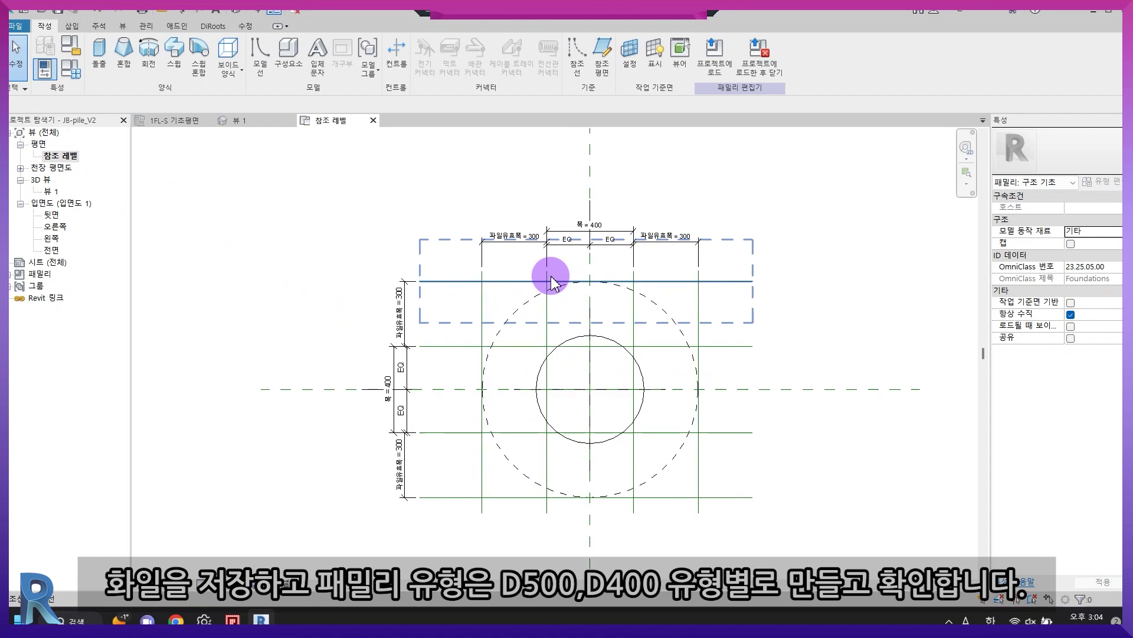
click(73, 70)
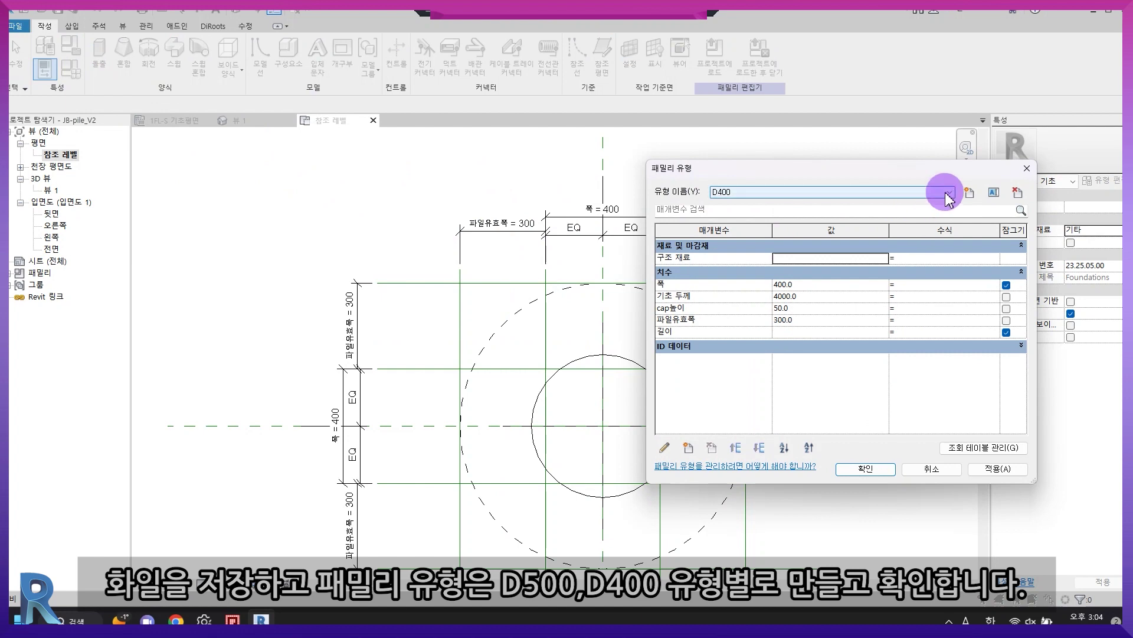
click(948, 195)
click(865, 210)
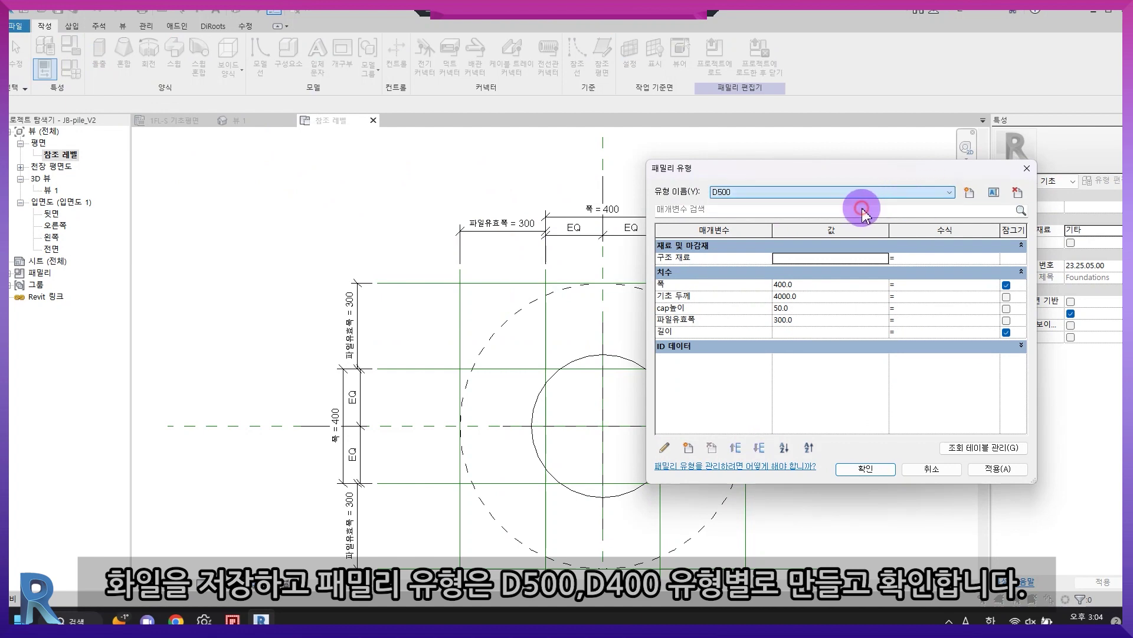
click(987, 469)
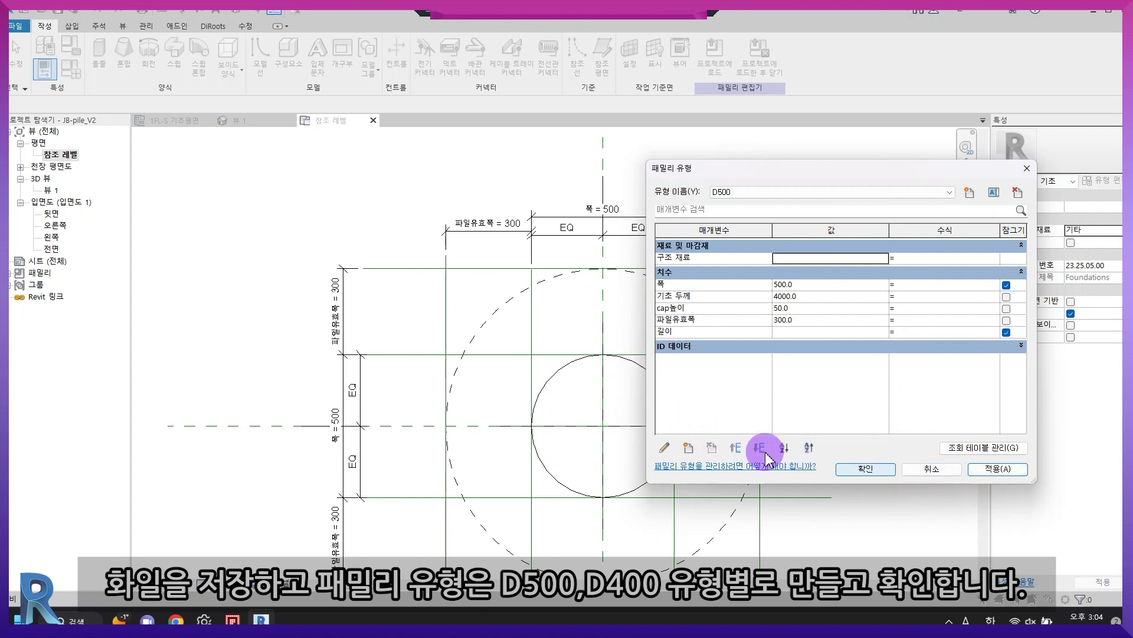
click(865, 469)
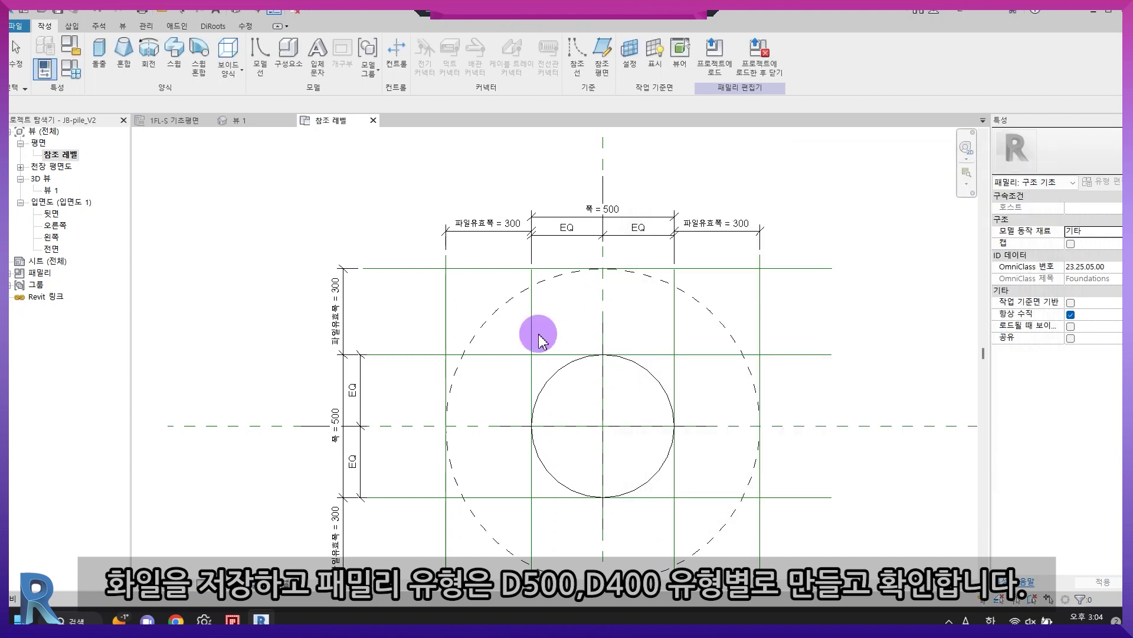
- Check the pile in the 3D view, then load the family into the project and close it, saving the changes to JB-pile_V2
click(252, 121)
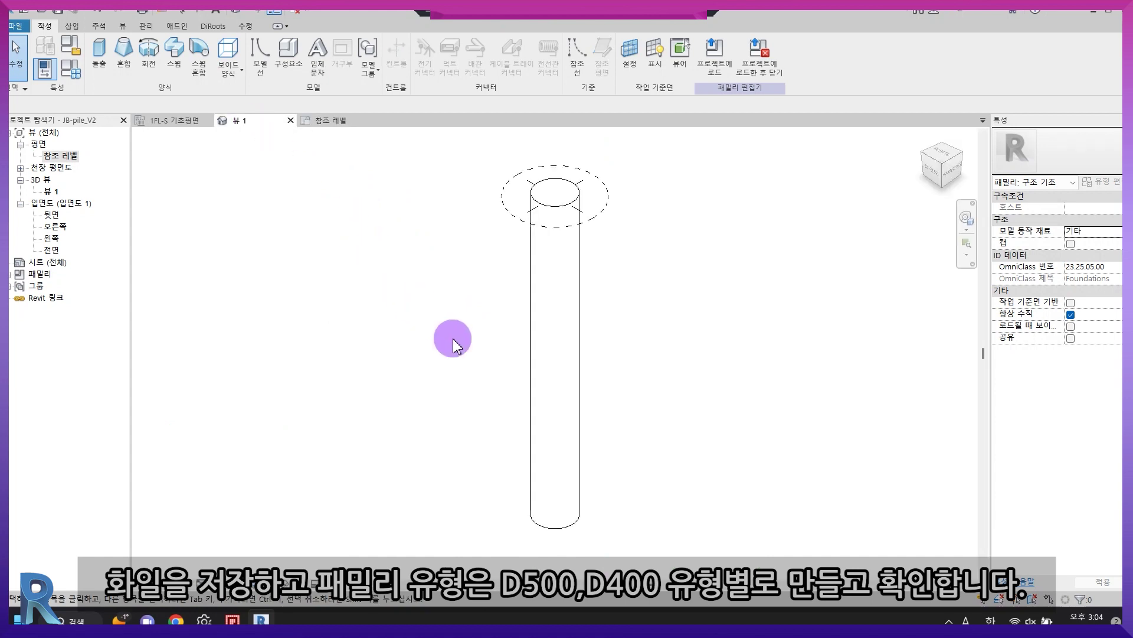
middle_drag(472, 305, 489, 353)
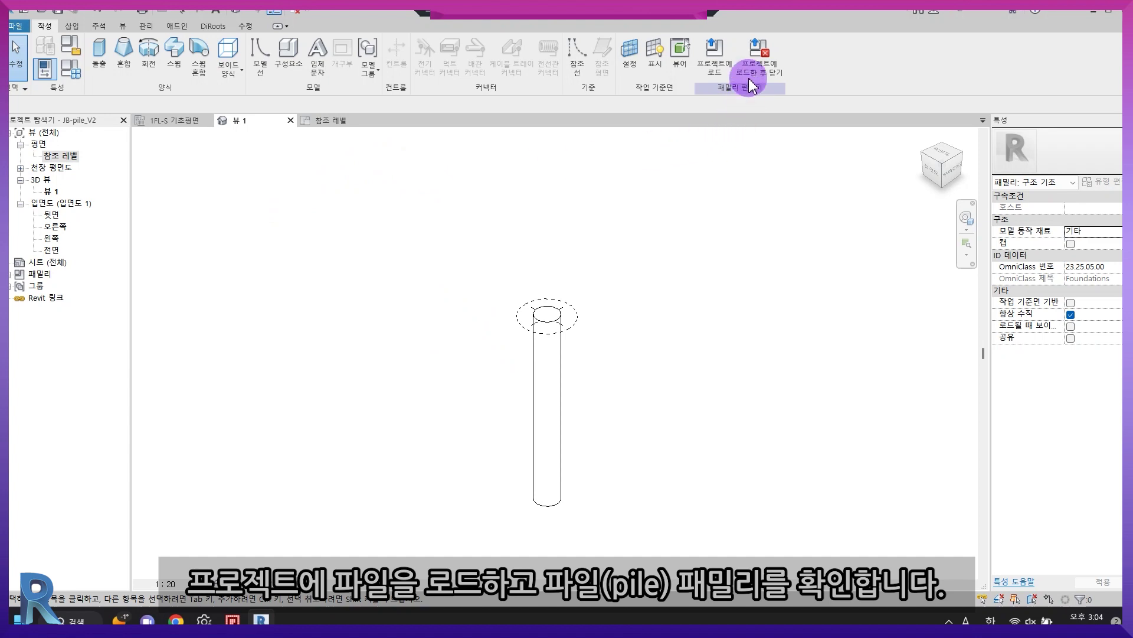
click(755, 59)
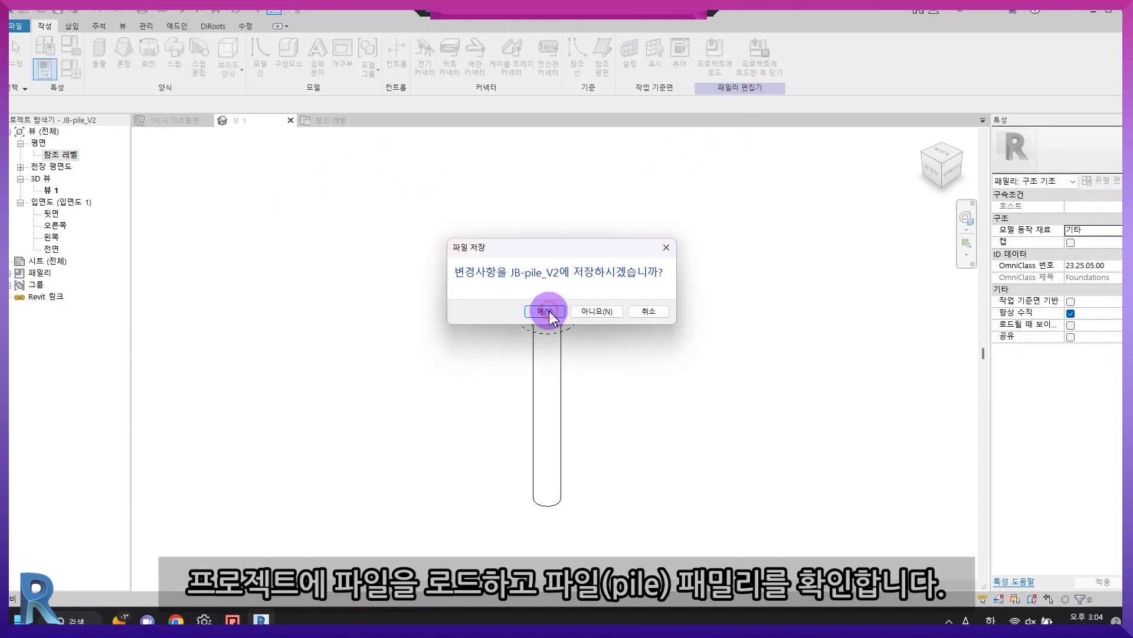
click(546, 311)
- Expand JB-pile_V2 among the project's structural foundation families and select its D500 type to check its parameters
click(70, 488)
click(33, 487)
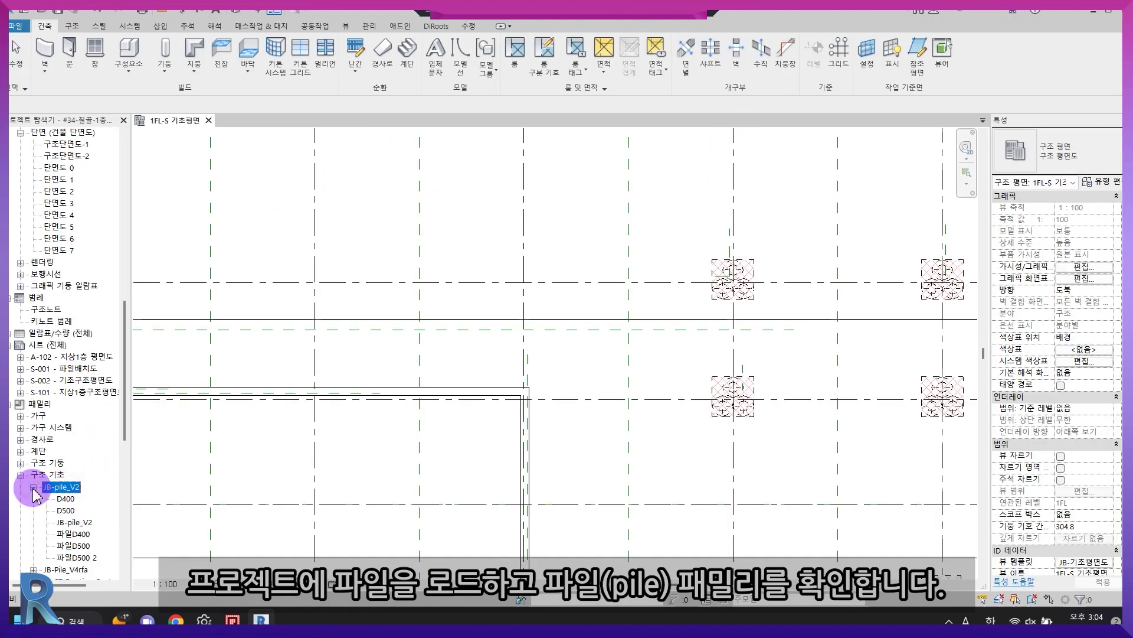
click(65, 510)
- Place an isolated foundation pile of type 파일_D500 from JB-Pile_V4rfa in 1FL-S 기초평면, about 1550 mm left of the upper pile cap's centreline
click(72, 26)
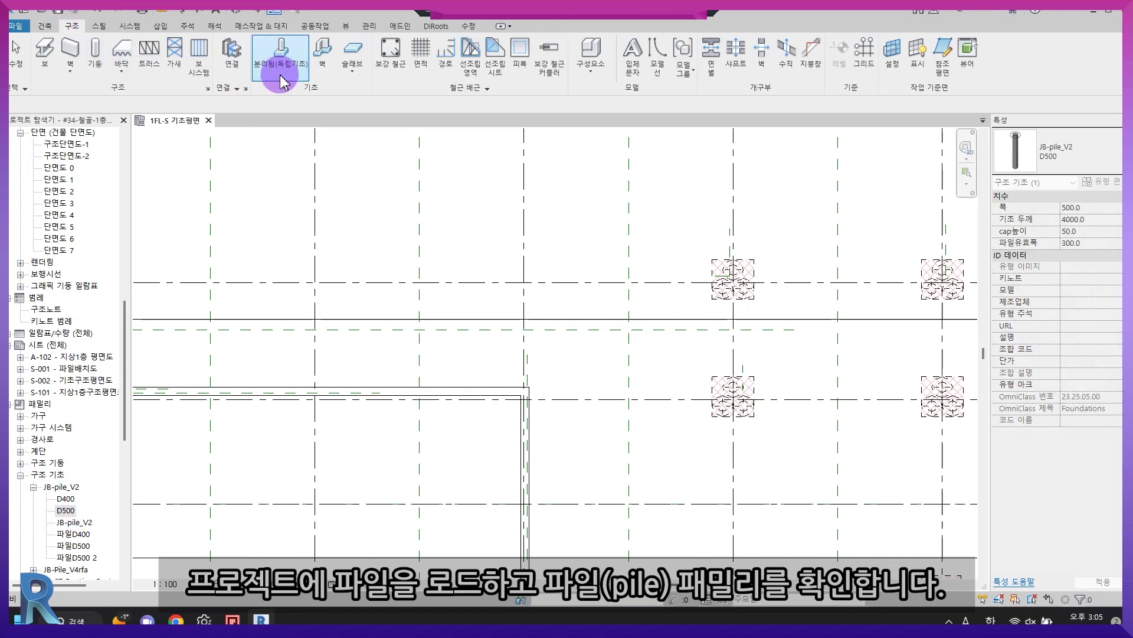
click(282, 66)
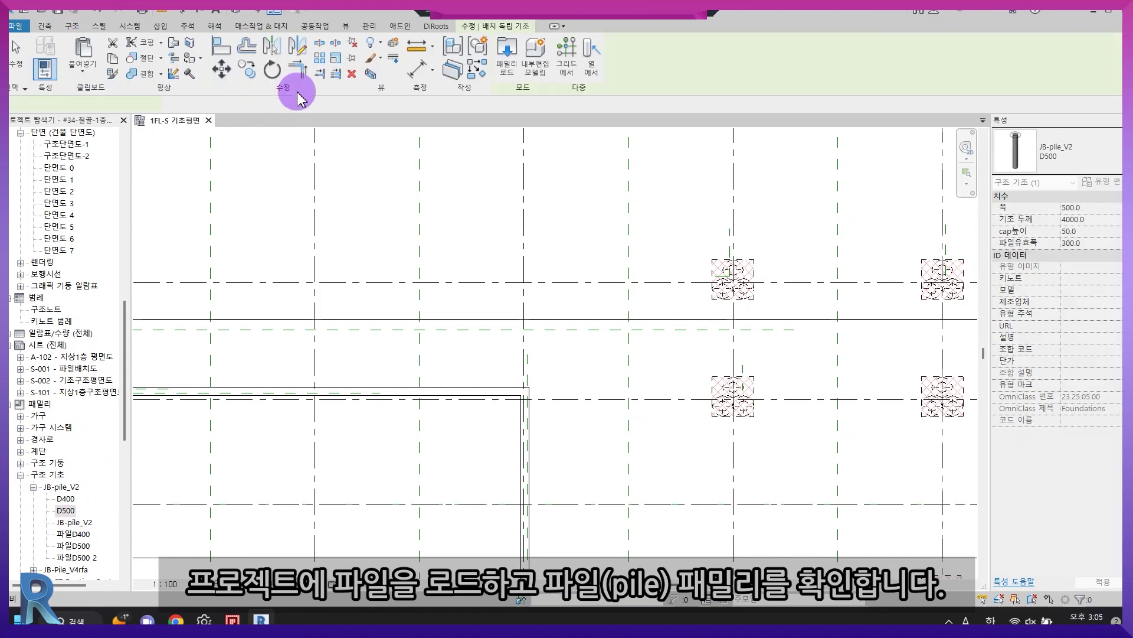
click(592, 75)
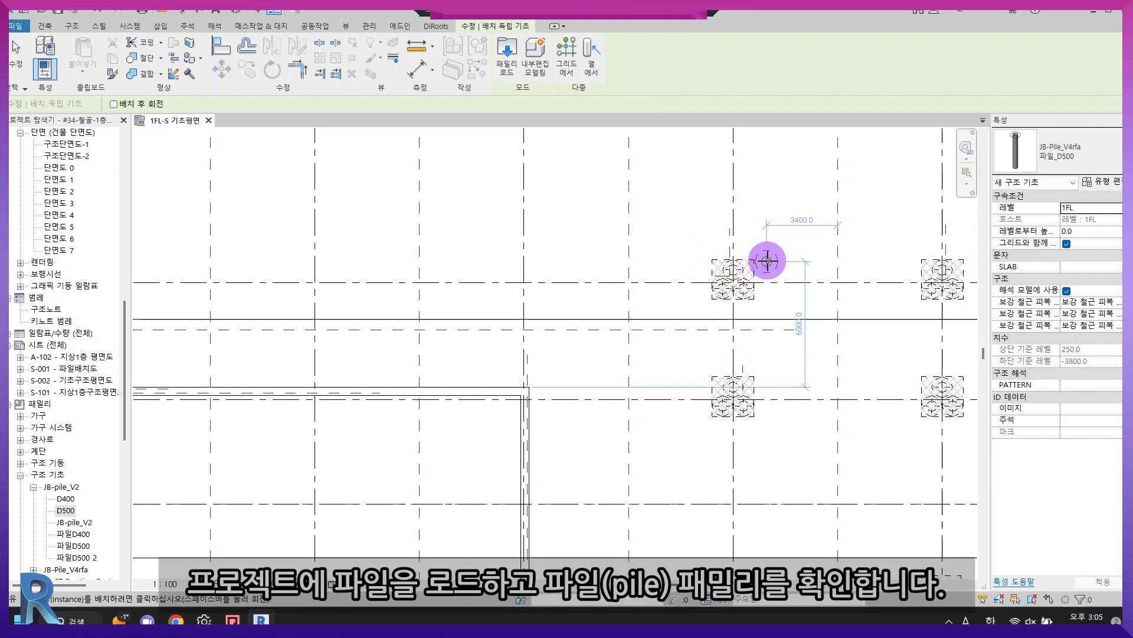
scroll(767, 262, up, 2)
click(631, 277)
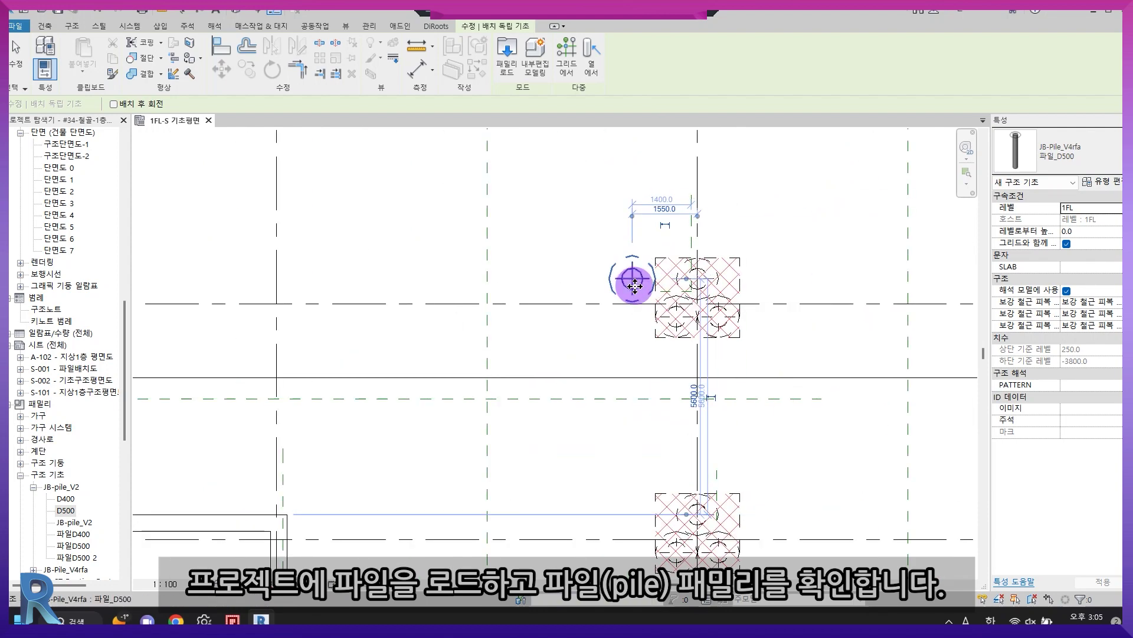
- End the foundation placement and set the new D500 pile's height offset from its level to -1500
scroll(630, 307, up, 2)
key(Escape)
key(Escape)
click(640, 259)
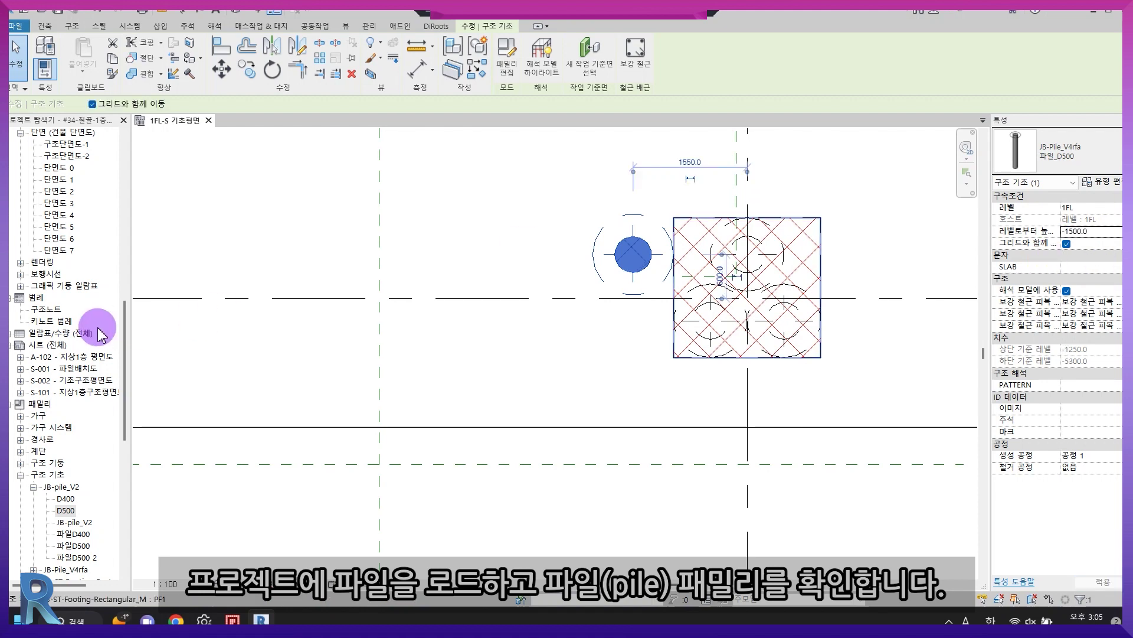
click(310, 331)
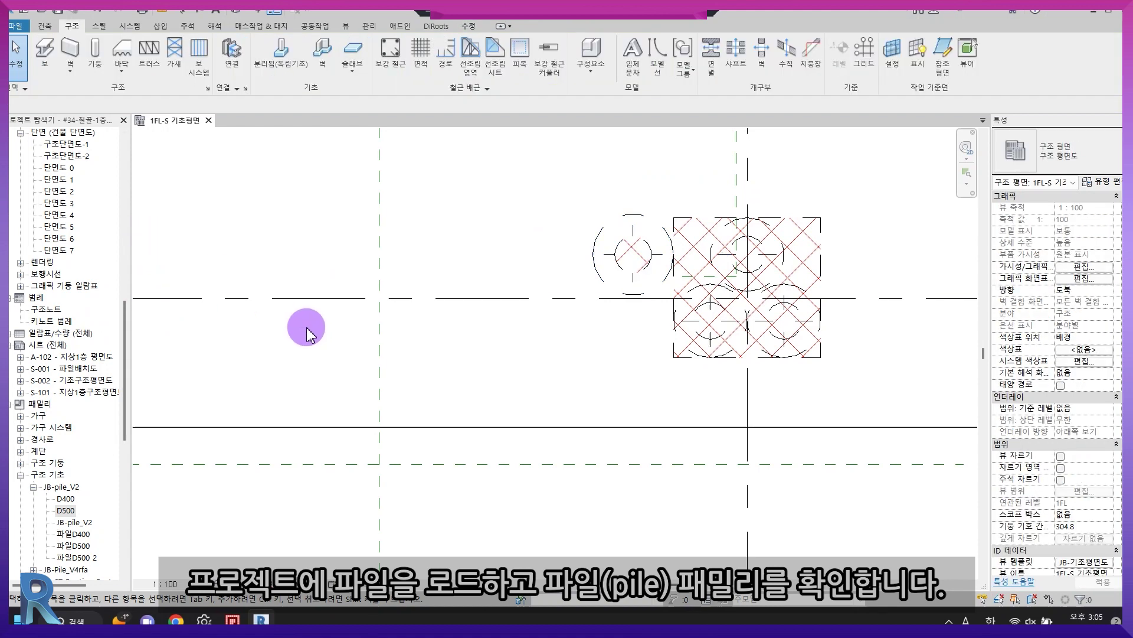
- Open the building section 구조단면도-1 to view the piles in elevation
scroll(102, 426, down, 3)
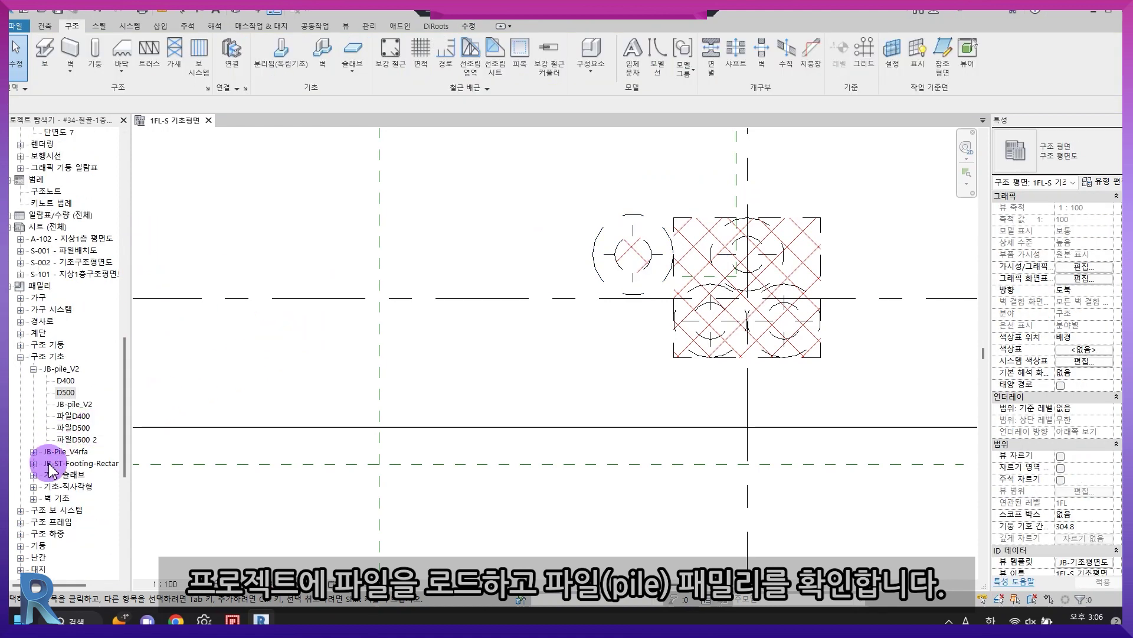
scroll(32, 350, up, 1)
scroll(492, 326, down, 4)
middle_drag(541, 335, 970, 307)
double_click(351, 332)
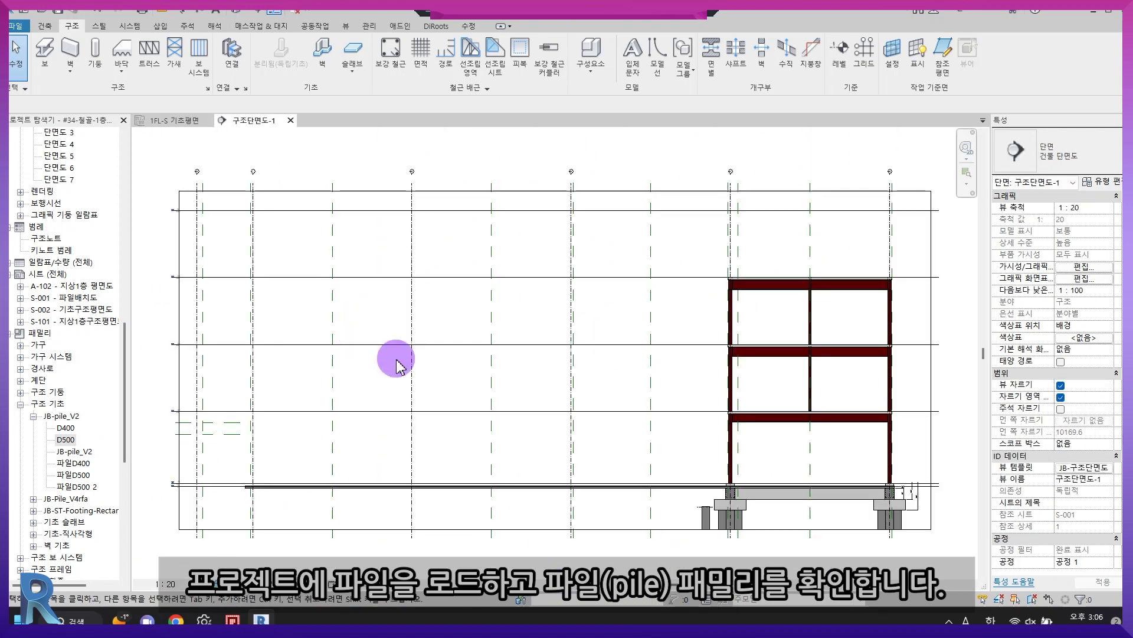
- Change the reference level of the separate D500 pile beside the pile cap to GL and apply it
scroll(682, 389, up, 2)
click(651, 378)
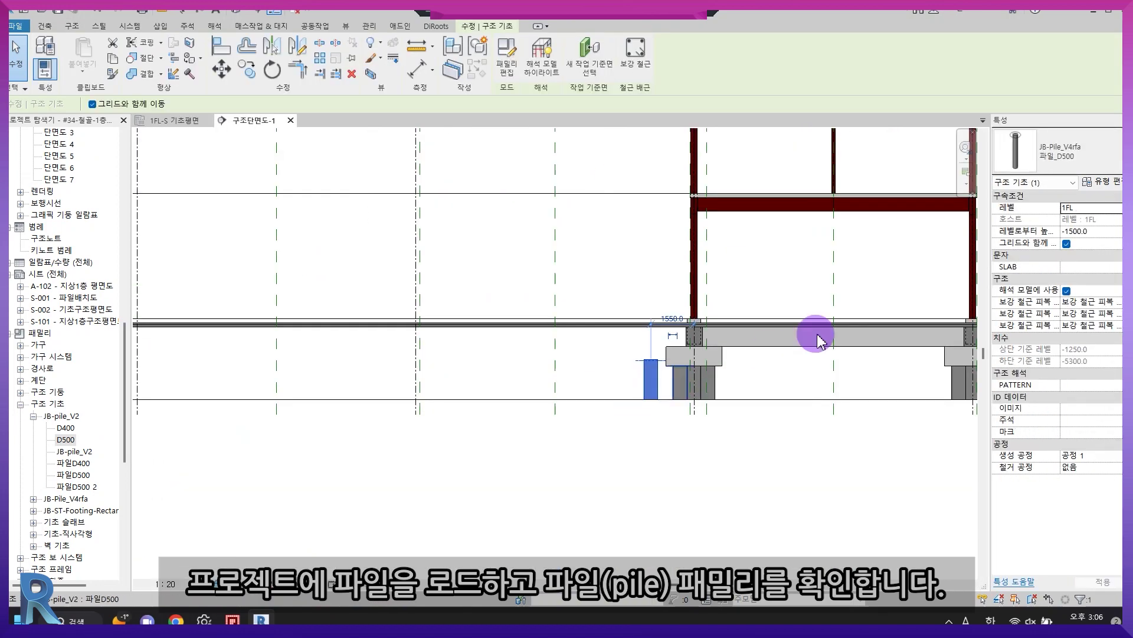
click(1116, 207)
click(1080, 218)
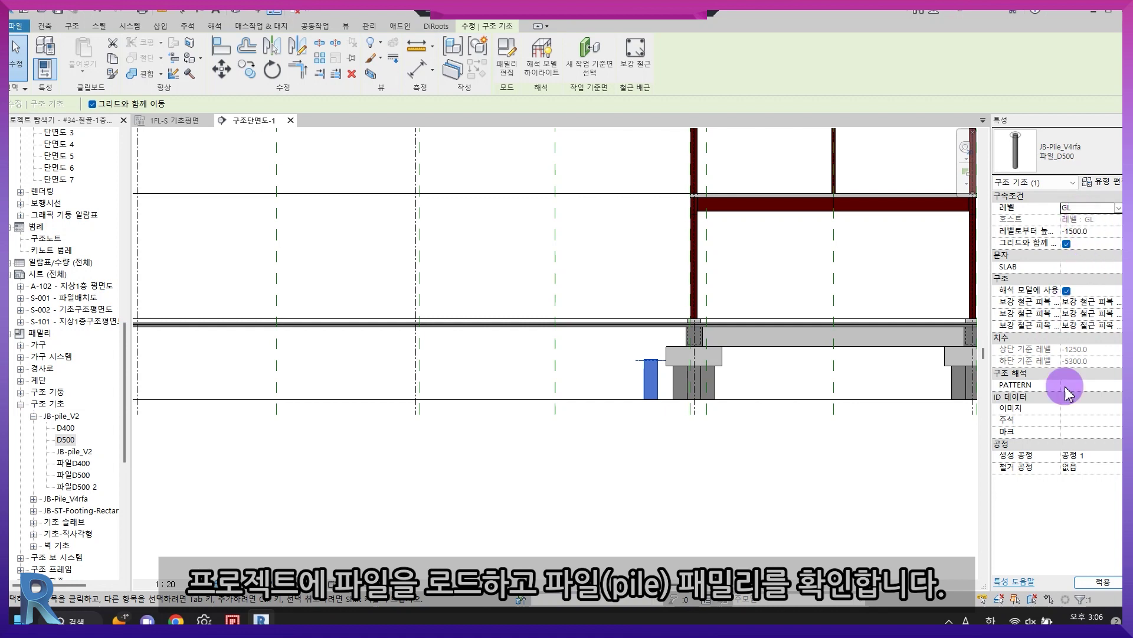
click(1103, 581)
scroll(662, 391, up, 3)
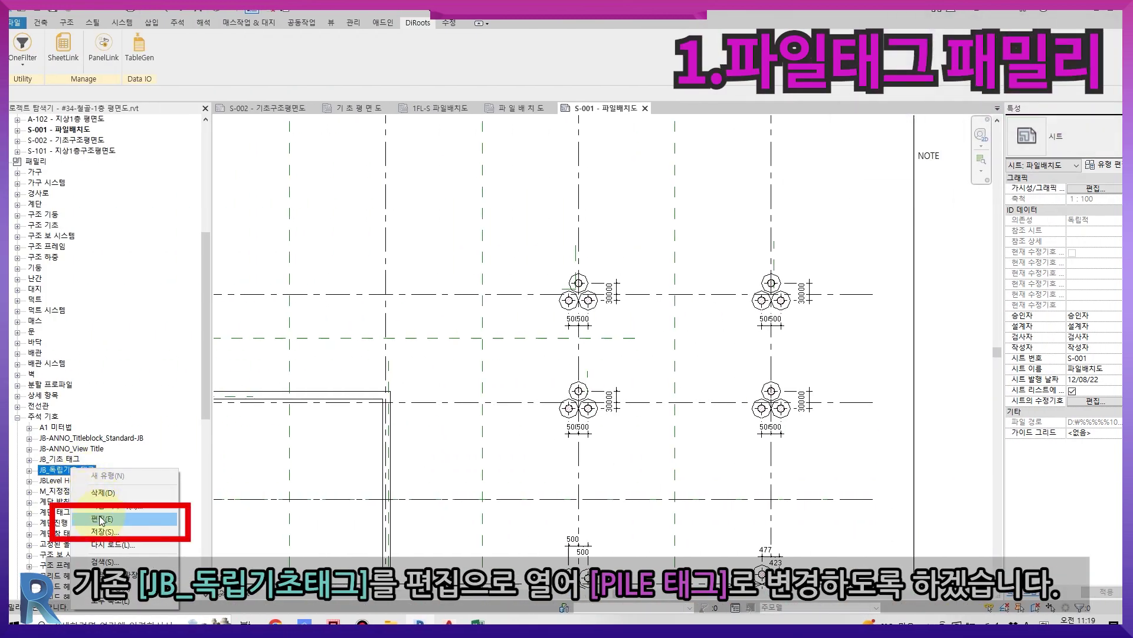
- Open the JB_독립기초_태그 annotation family for editing and save it as a new family named JB_파일_태그.rfa
click(100, 519)
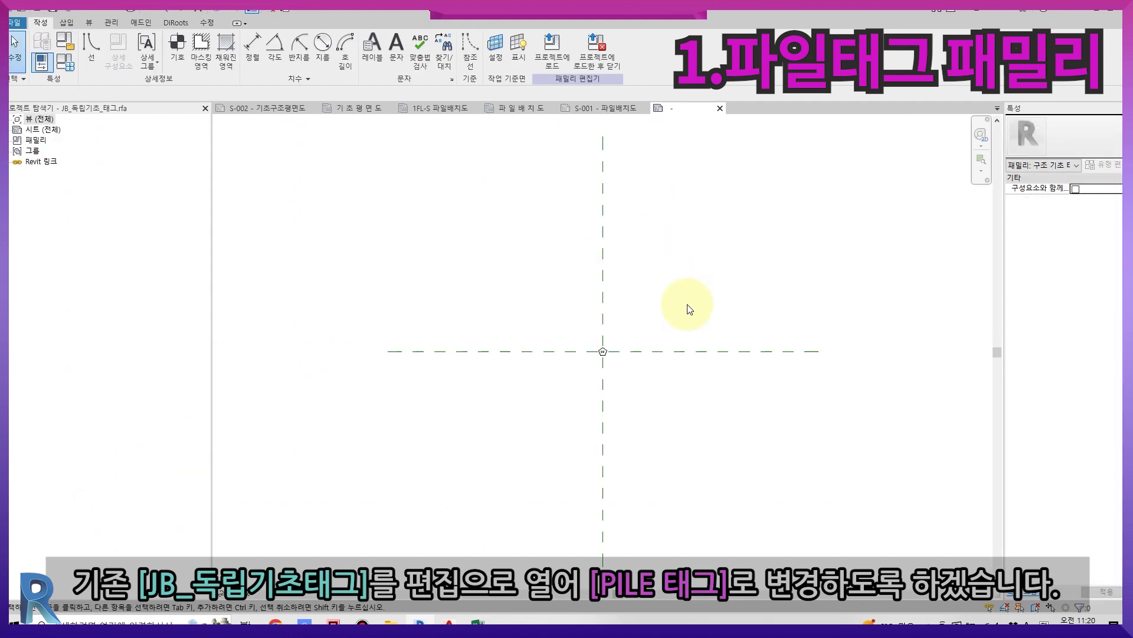
scroll(489, 404, up, 5)
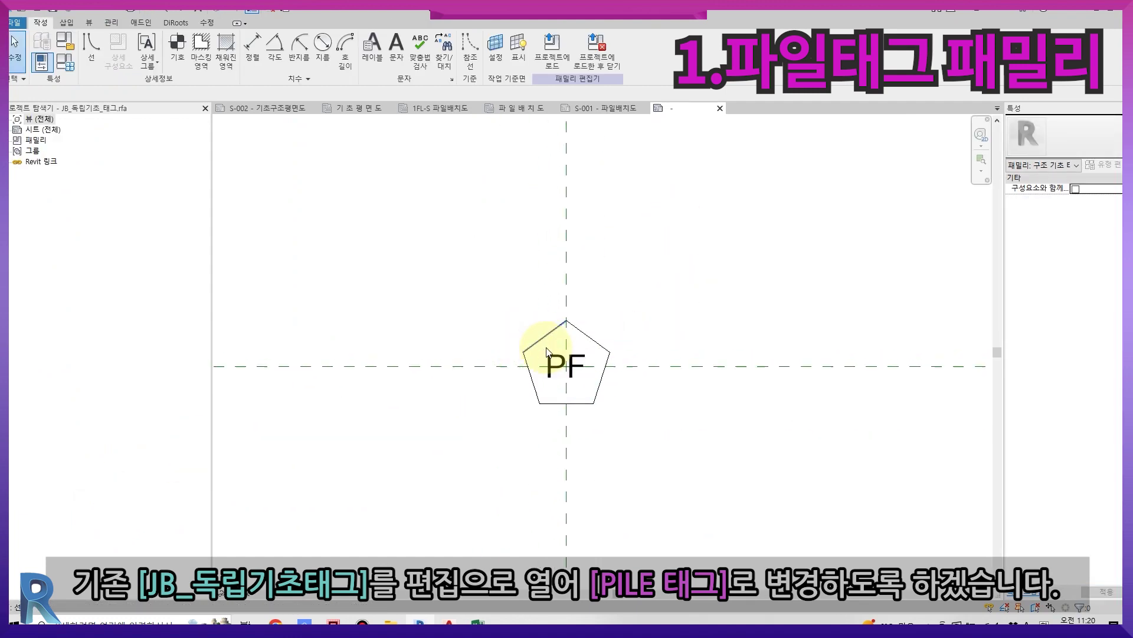
click(13, 23)
mouse_move(48, 172)
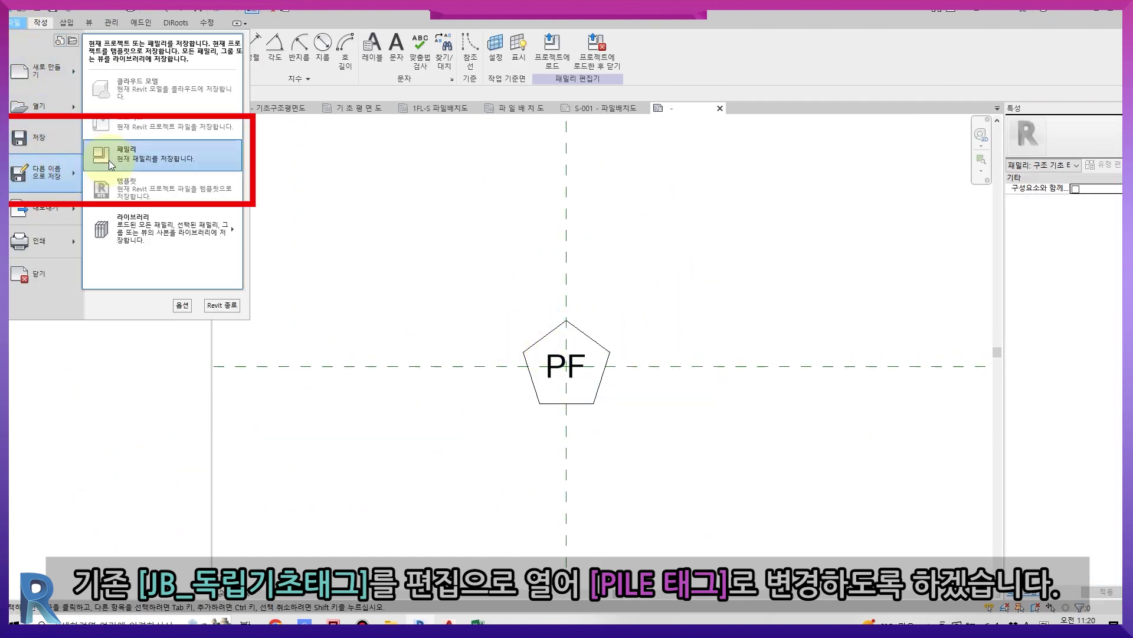
click(109, 160)
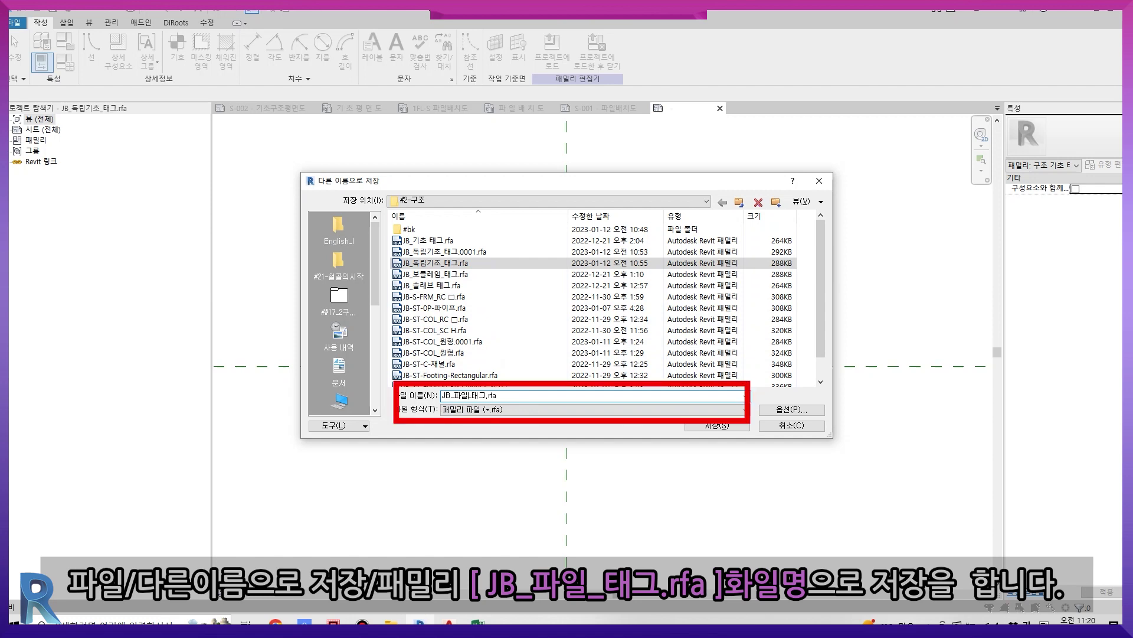
key(Return)
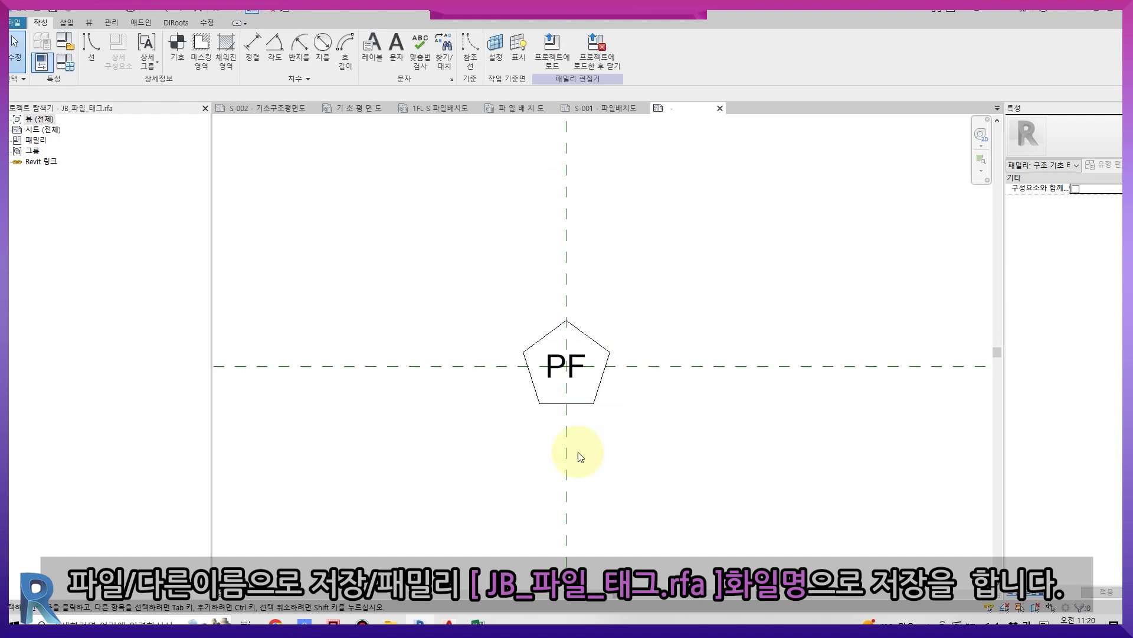
- Delete the five lines of the pentagon around the PF label
click(583, 332)
key(Delete)
click(550, 332)
key(Delete)
click(601, 381)
key(Delete)
click(563, 403)
key(Delete)
click(537, 398)
key(Delete)
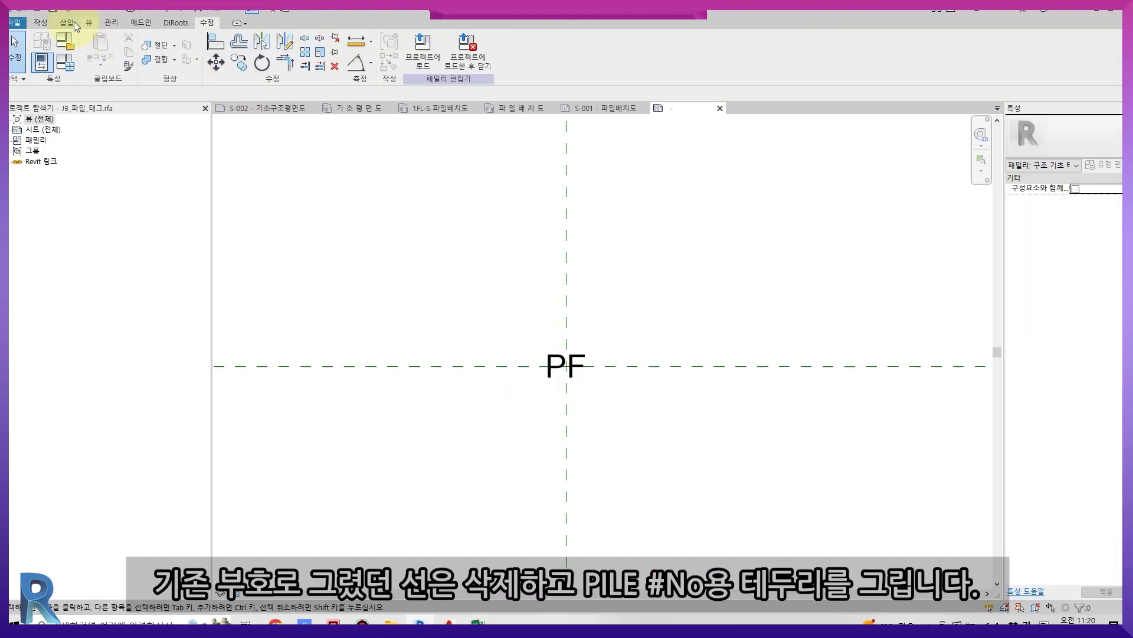
- Draw a rectangular line border about 16.2 mm wide and 6 mm high around the PF label
click(40, 22)
click(101, 52)
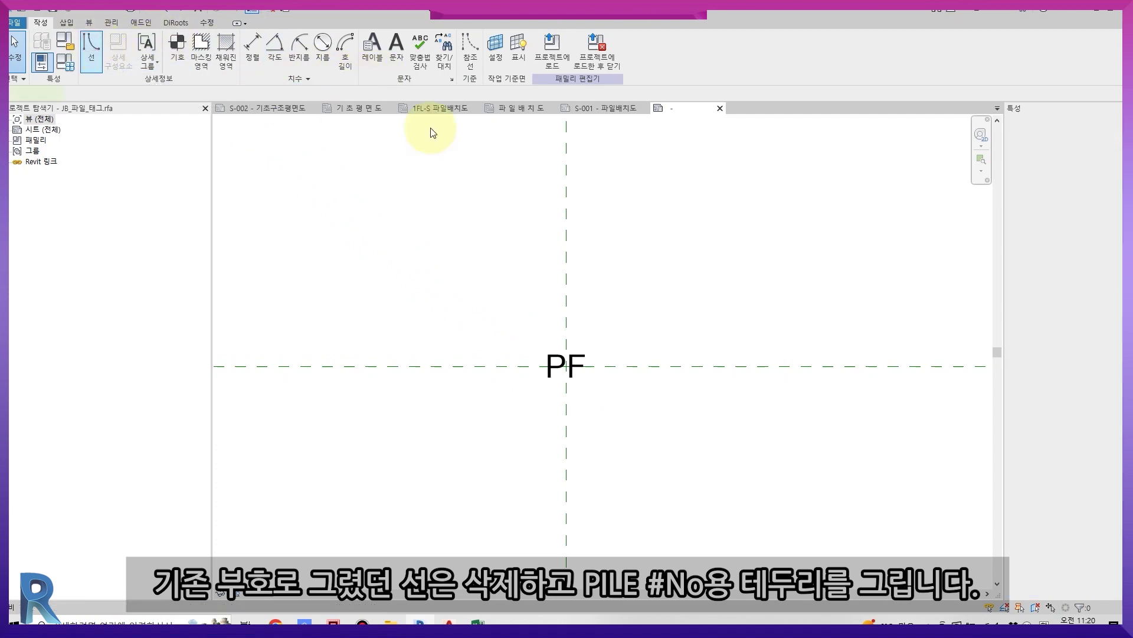
click(504, 329)
click(650, 397)
key(Escape)
key(Escape)
scroll(649, 378, up, 2)
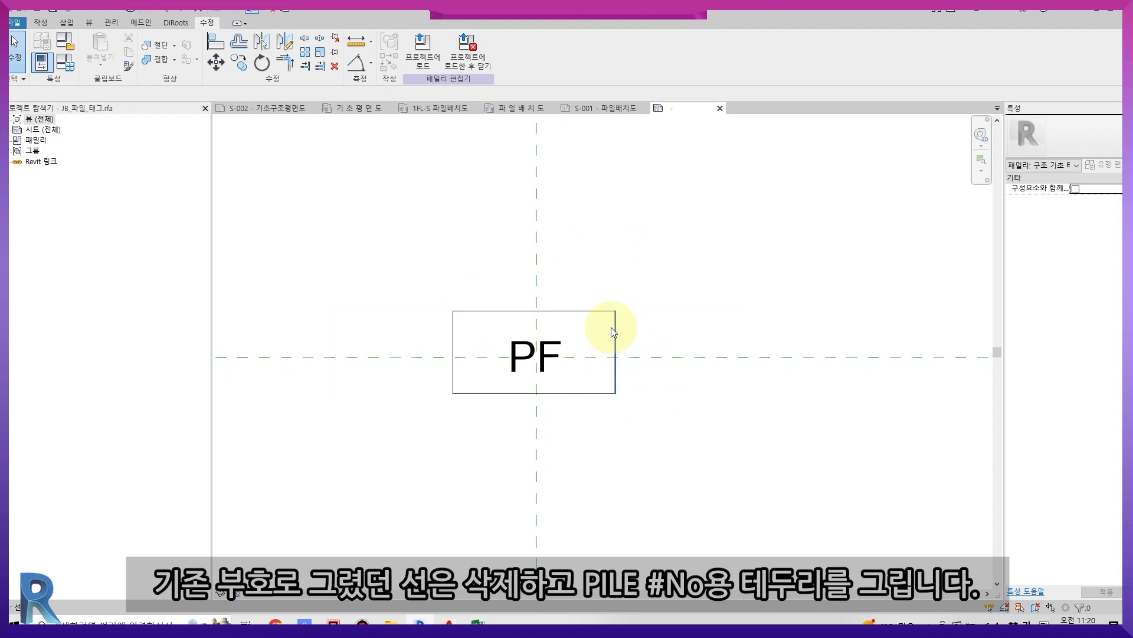
- Move all four border lines so the rectangle is centred on the intersection of the two reference planes
click(656, 373)
ctrl+click(632, 396)
ctrl+click(439, 378)
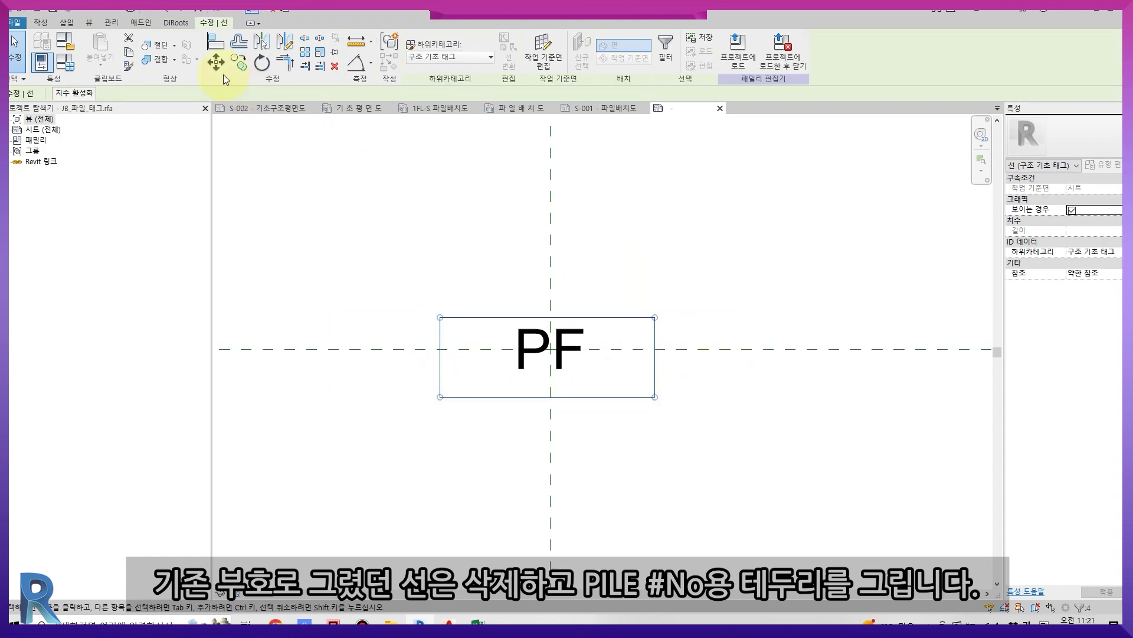
scroll(668, 389, up, 2)
click(646, 345)
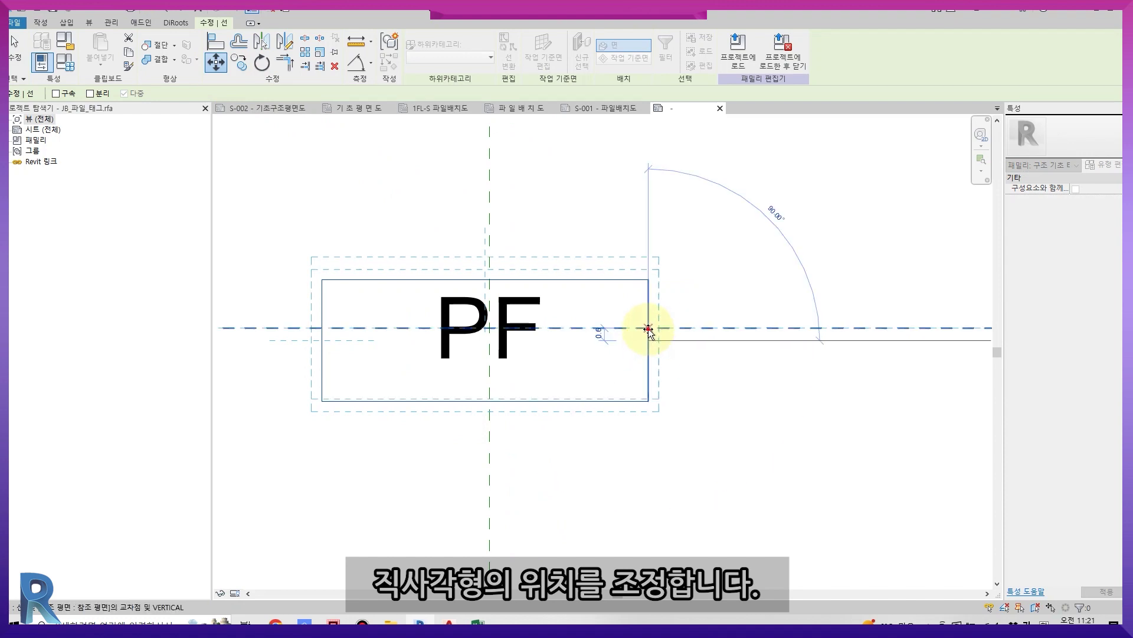
click(647, 329)
click(216, 61)
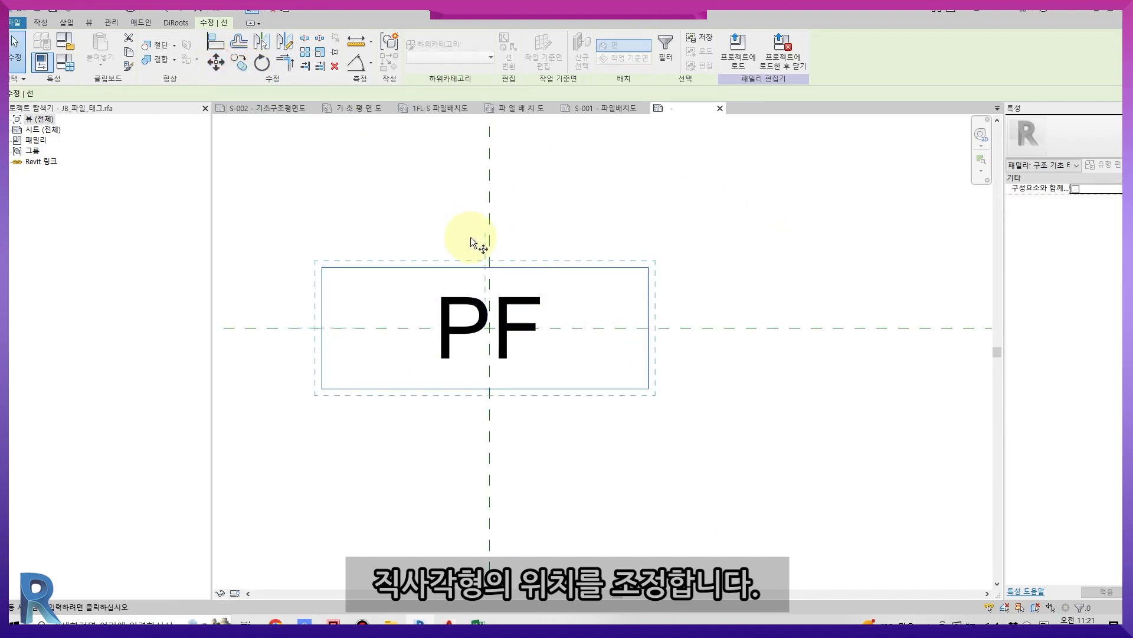
scroll(479, 254, up, 1)
click(497, 277)
key(Escape)
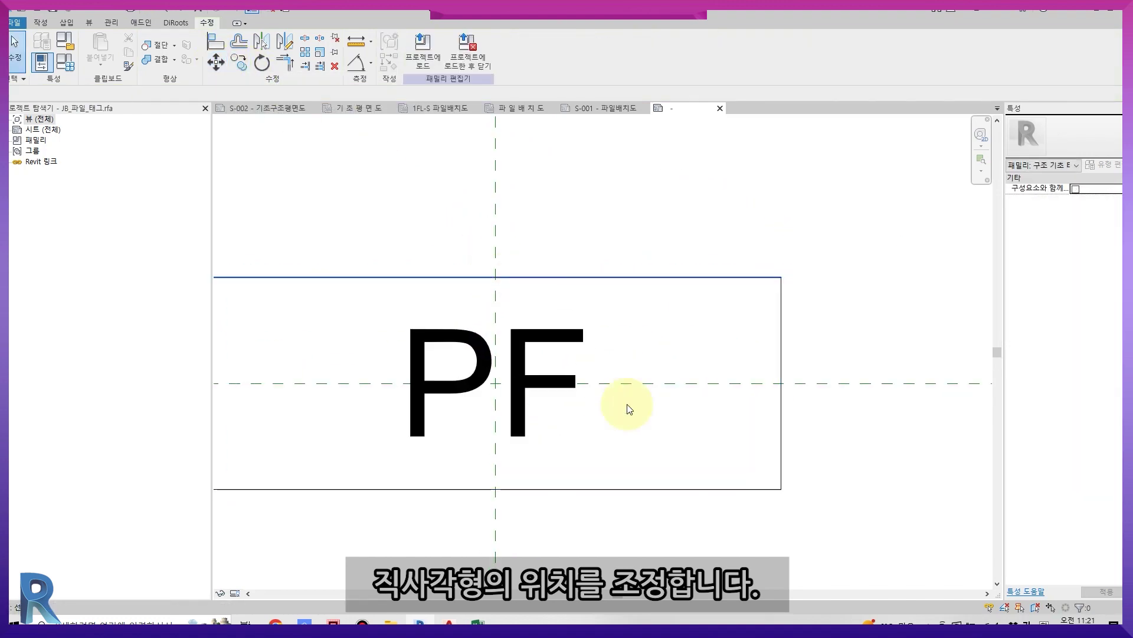
- Set the width of the rectangular border to 18 mm by repositioning its right edge
scroll(627, 413, down, 2)
click(716, 357)
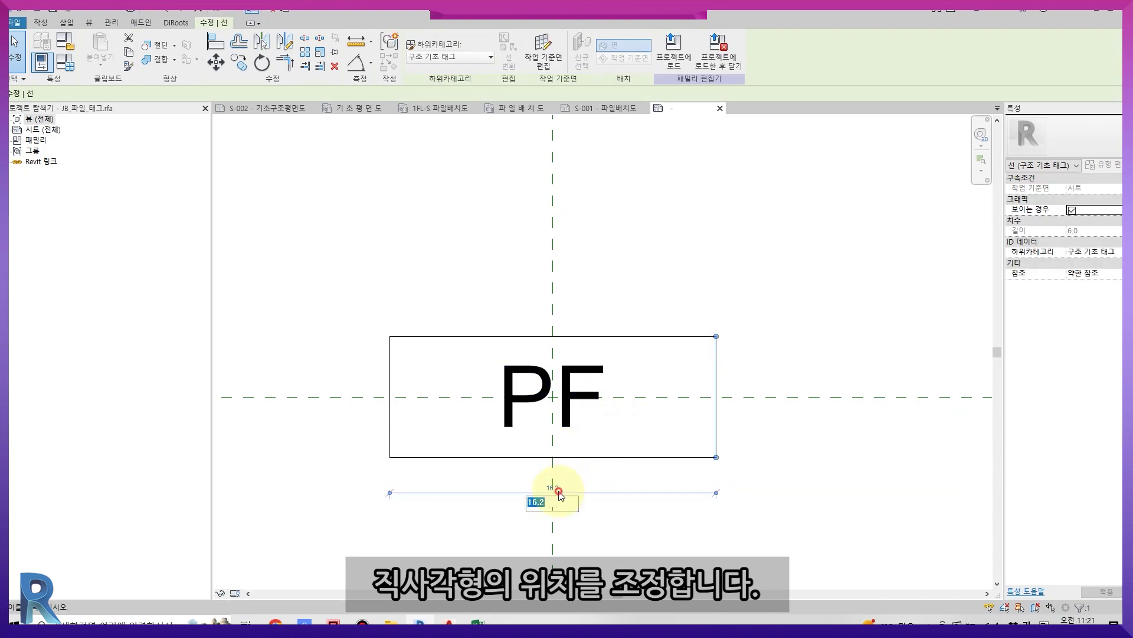
click(562, 496)
text(18)
key(Return)
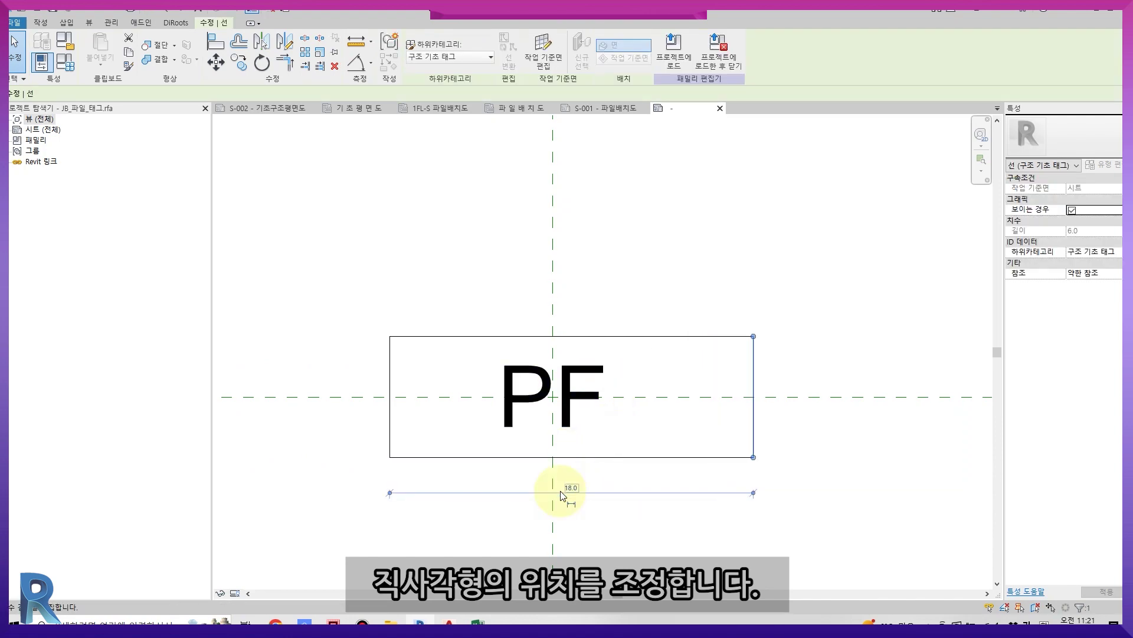
key(Escape)
- Move the widened border horizontally so the midpoint of its upper line meets the vertical reference plane
click(560, 457)
ctrl+click(652, 337)
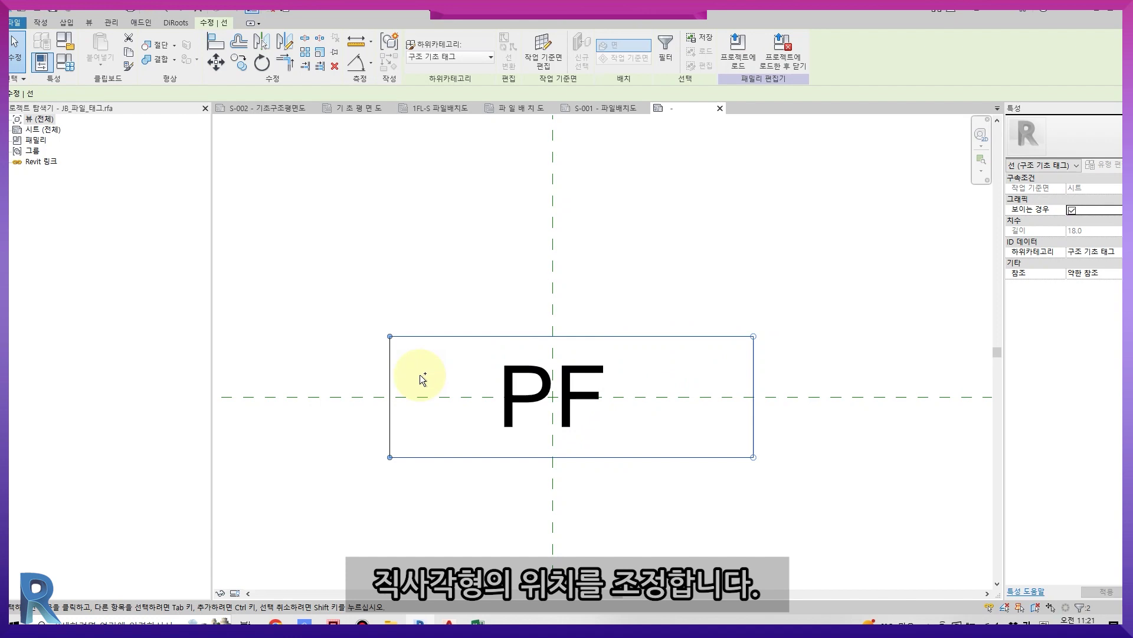
key(m)
key(v)
click(571, 337)
click(553, 336)
key(Escape)
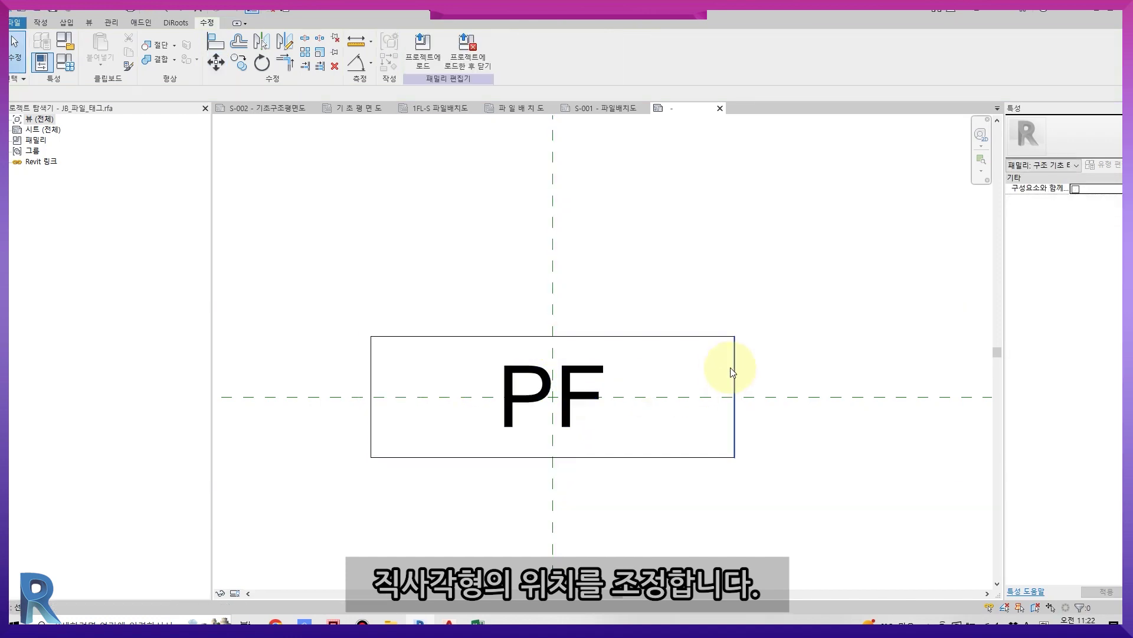
click(733, 379)
click(596, 510)
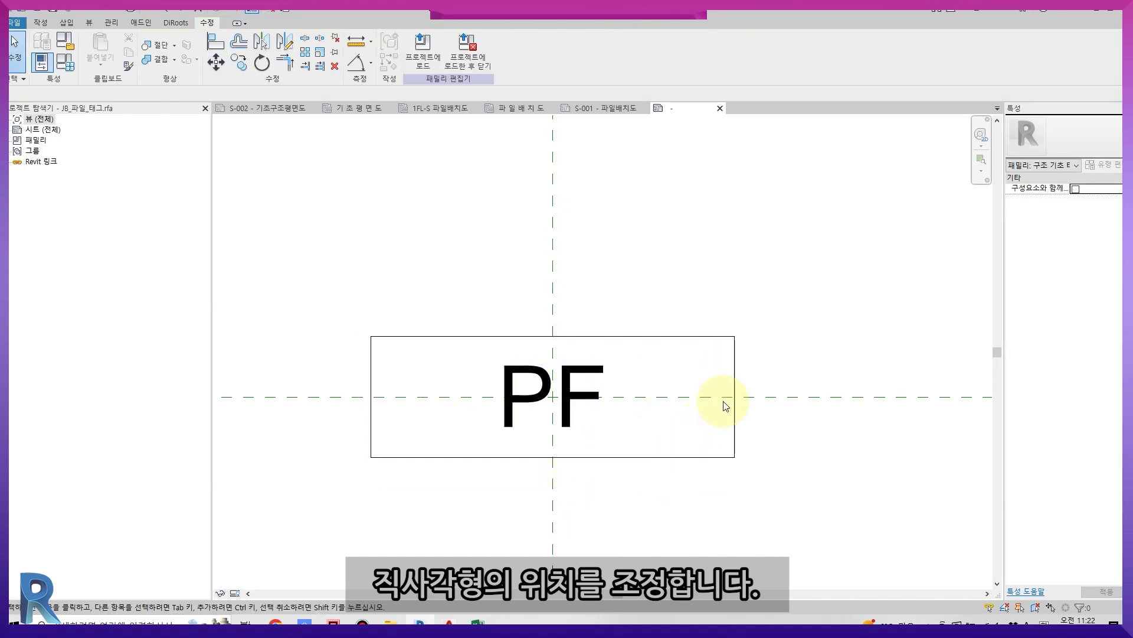
- Set the sample value of the label's 마크 parameter to #NO, then load the tag family into the project and close it
click(582, 378)
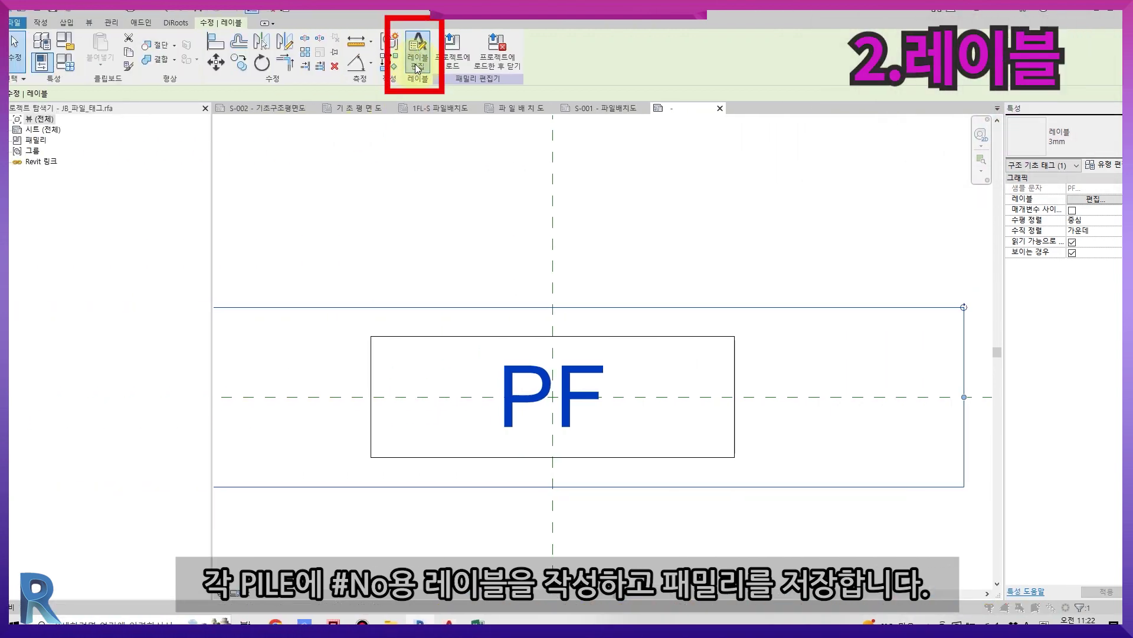
click(418, 65)
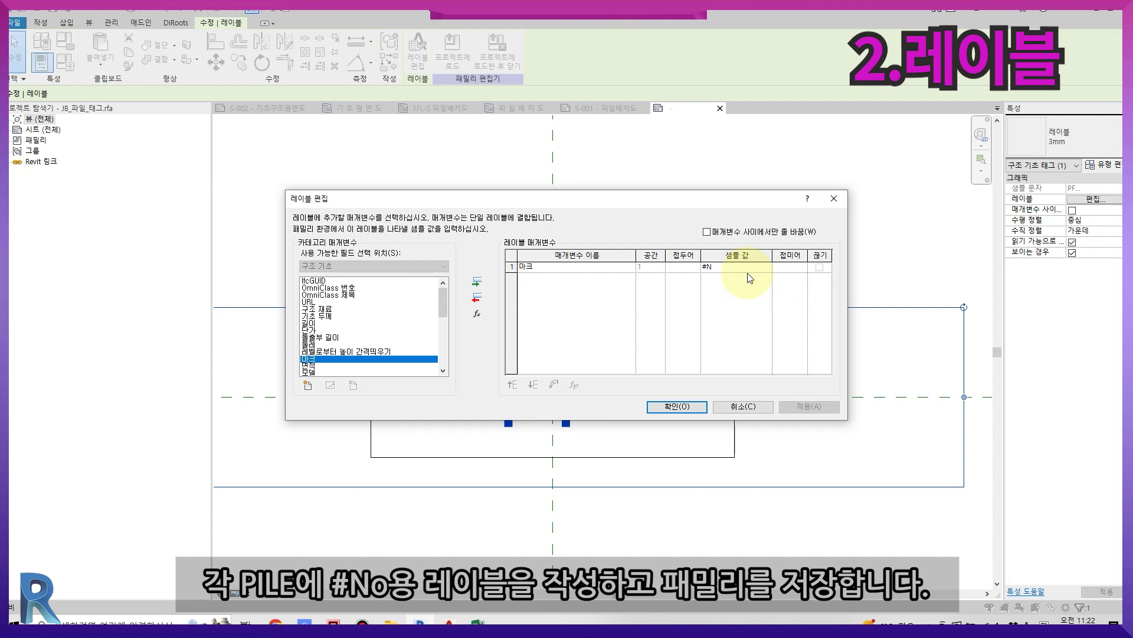
click(678, 406)
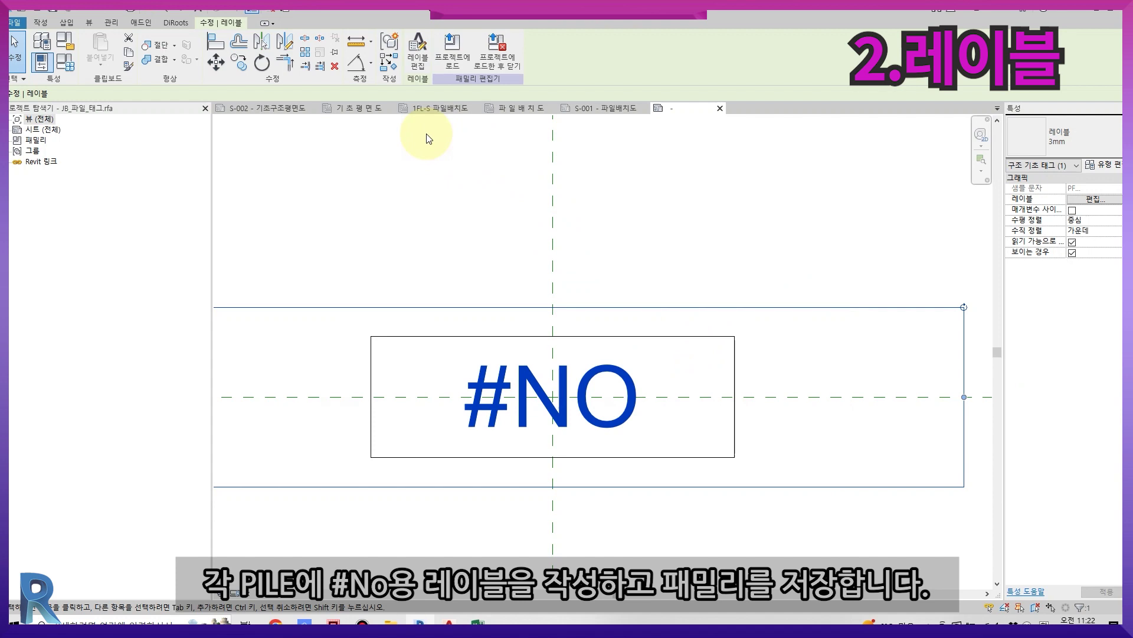
key(Escape)
click(519, 60)
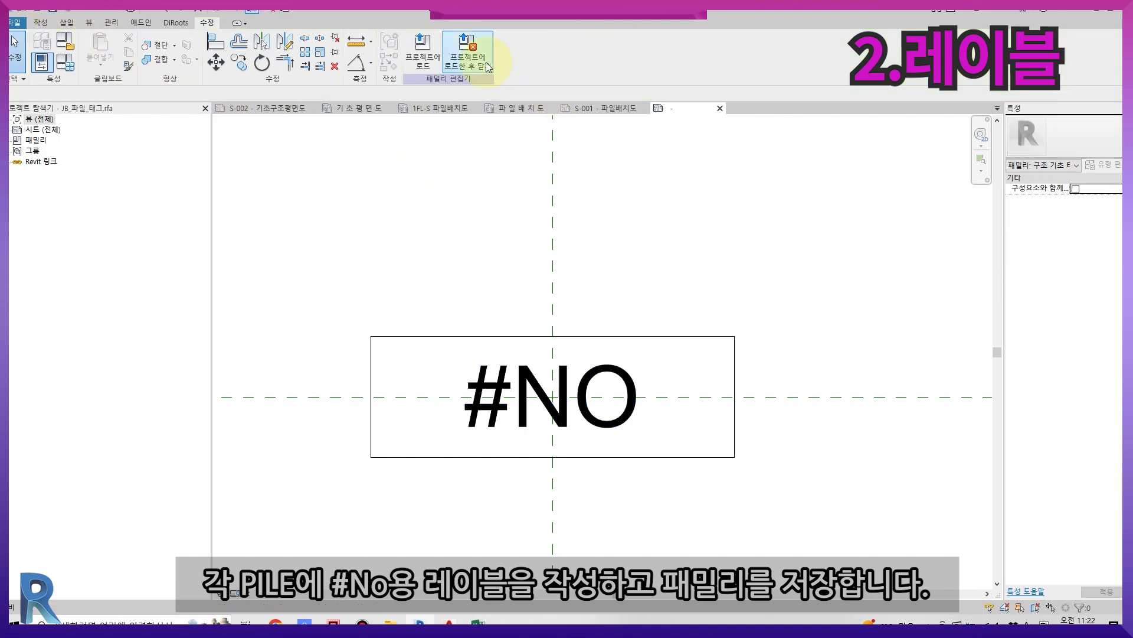
- Tag by category, with leaders, the three piles of the uppermost group on grid X5 in the 파일배치도 plan
middle_drag(800, 295, 720, 398)
click(173, 24)
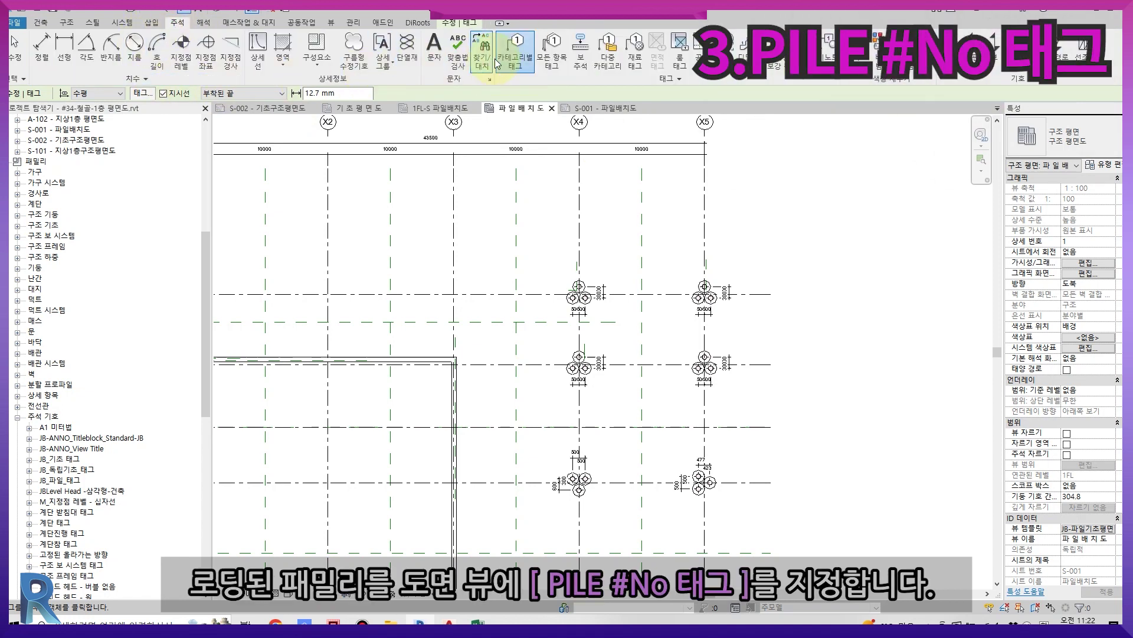
scroll(726, 288, up, 5)
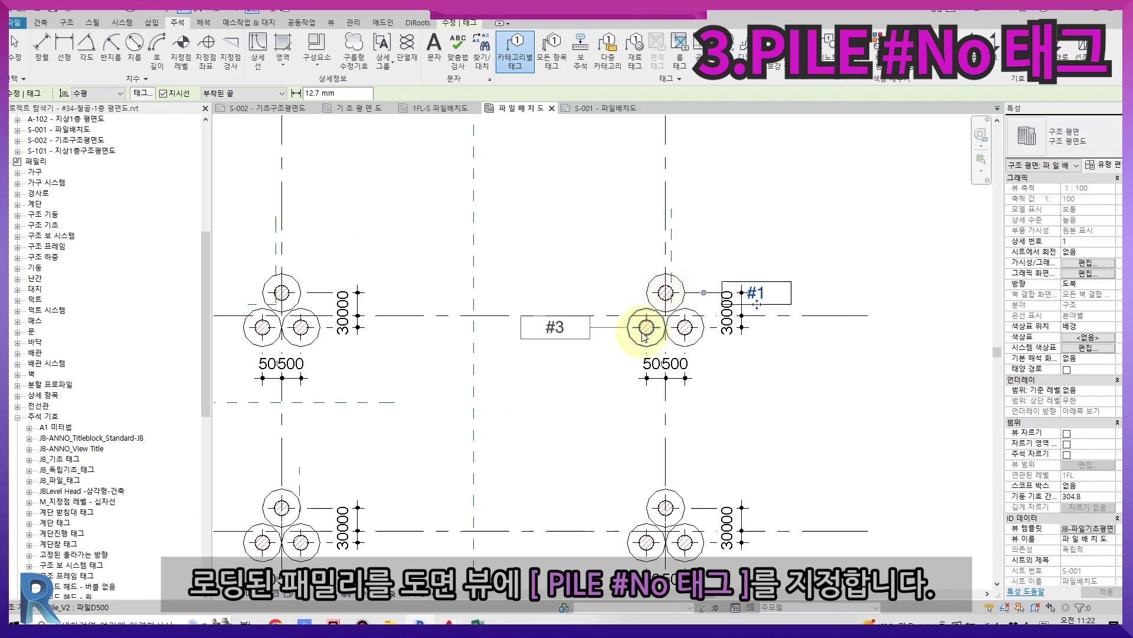
click(686, 327)
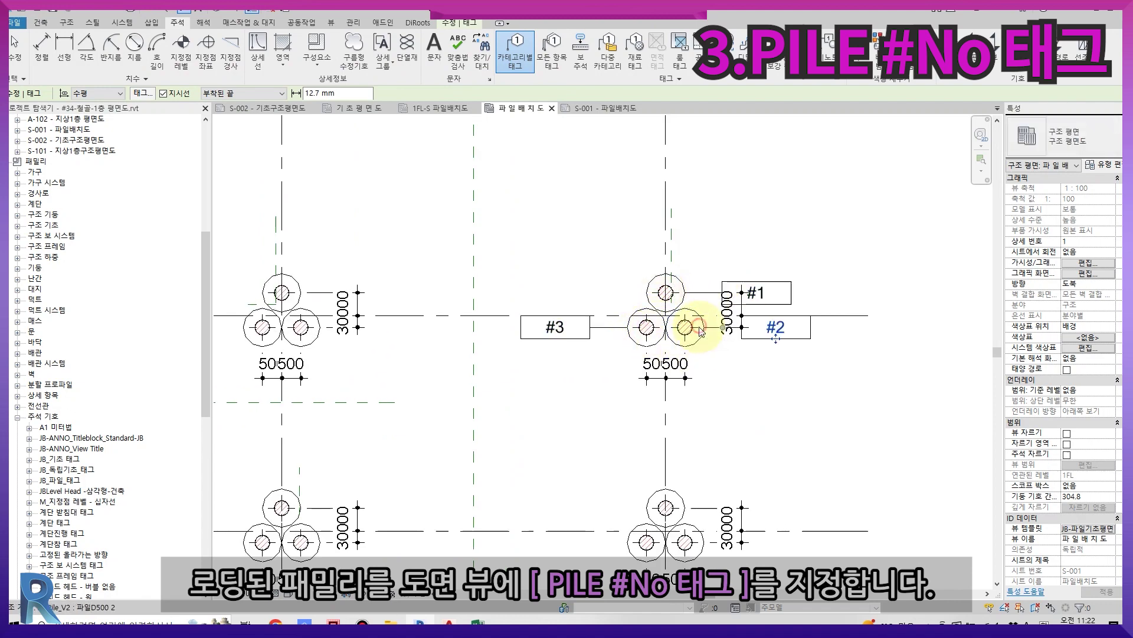
middle_drag(726, 397, 666, 400)
scroll(633, 443, down, 2)
key(Escape)
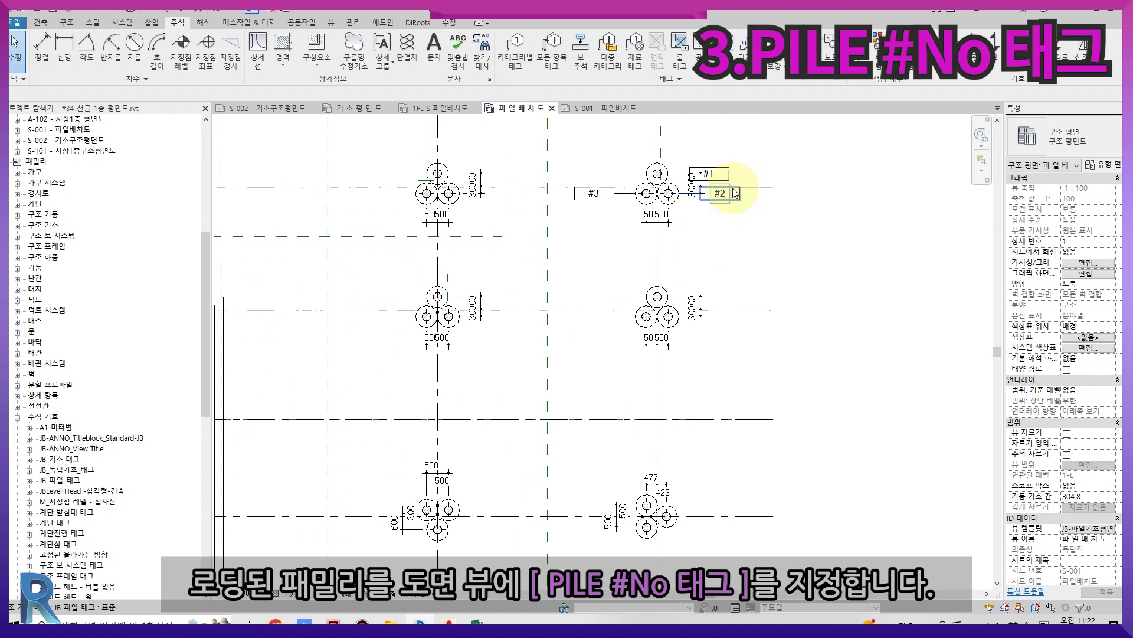
- Copy the three pile tags of the uppermost group on grid X5 down to the second pile group, with multiple copying enabled
click(732, 193)
ctrl+click(711, 174)
ctrl+click(596, 192)
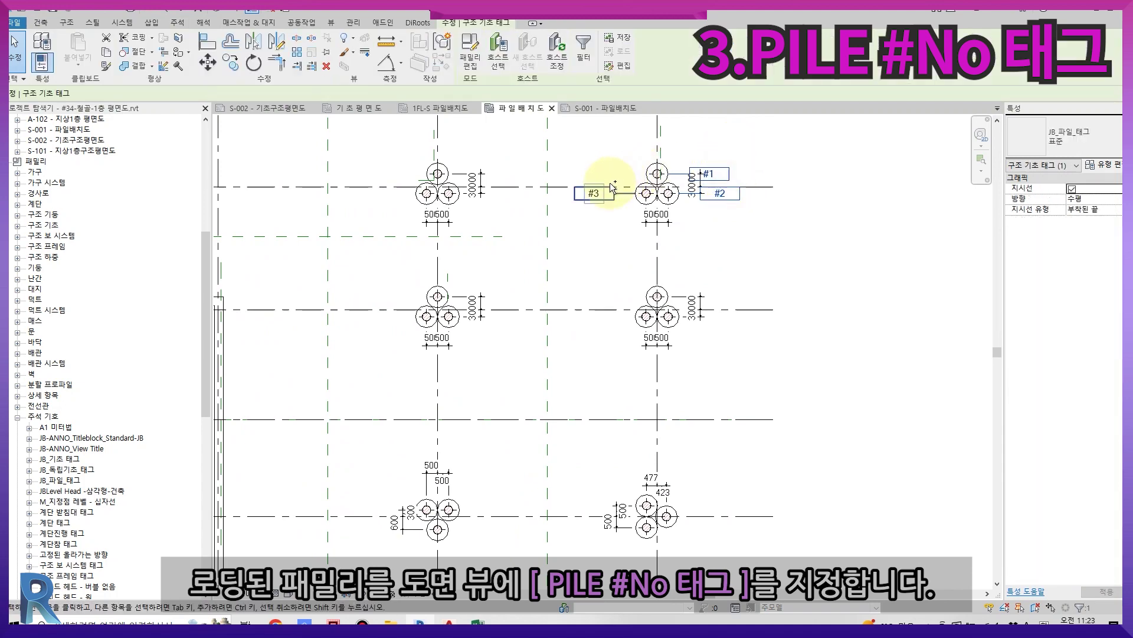
middle_drag(728, 240, 680, 366)
key(c)
key(o)
click(722, 312)
click(722, 435)
- Place further copies of the three tags at the third and lowest pile groups on grid X5, and end the copying
middle_drag(727, 469, 759, 392)
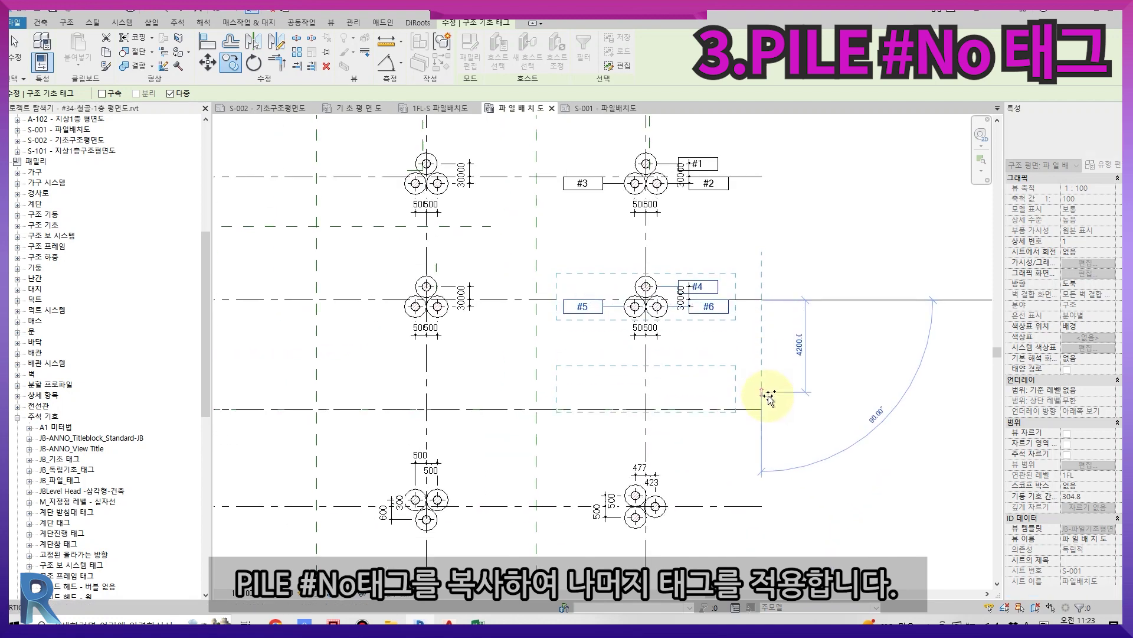
middle_drag(759, 506, 758, 309)
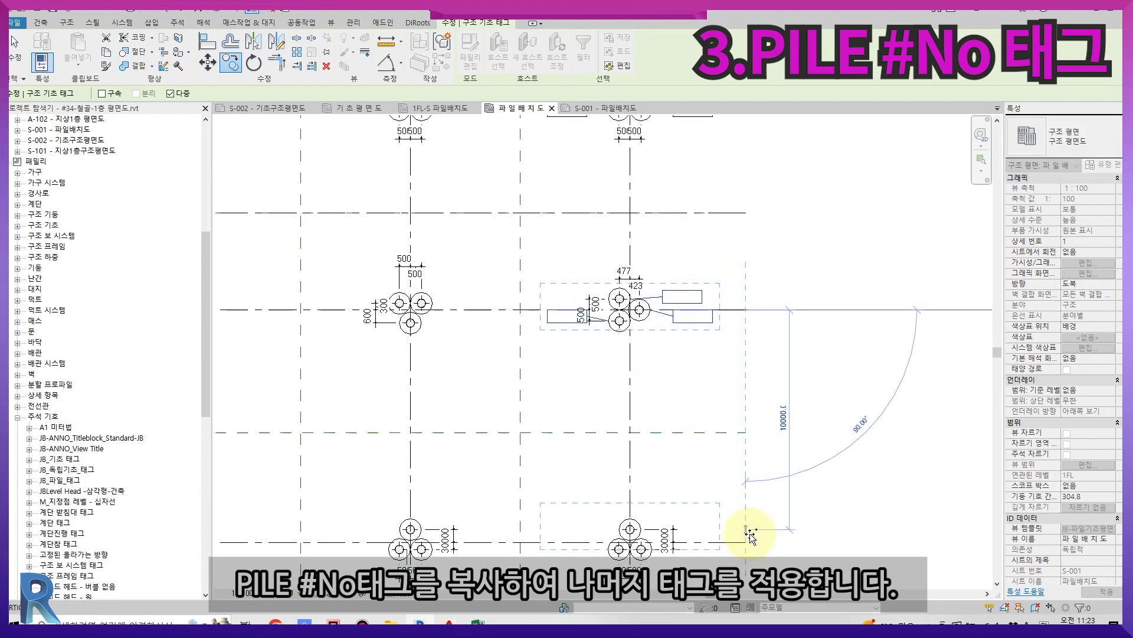
click(748, 540)
scroll(749, 540, down, 3)
key(Escape)
key(Escape)
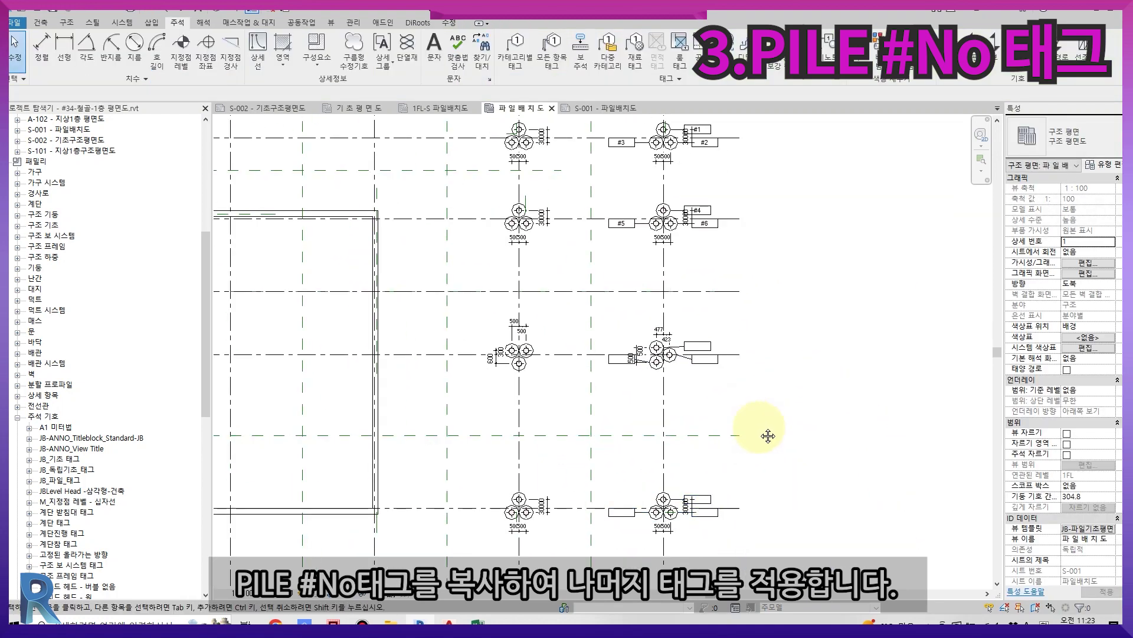
- Select everything around the grid X5 pile groups and filter the selection to the 구조 기초 태그 category only
drag(619, 127, 785, 573)
click(1081, 609)
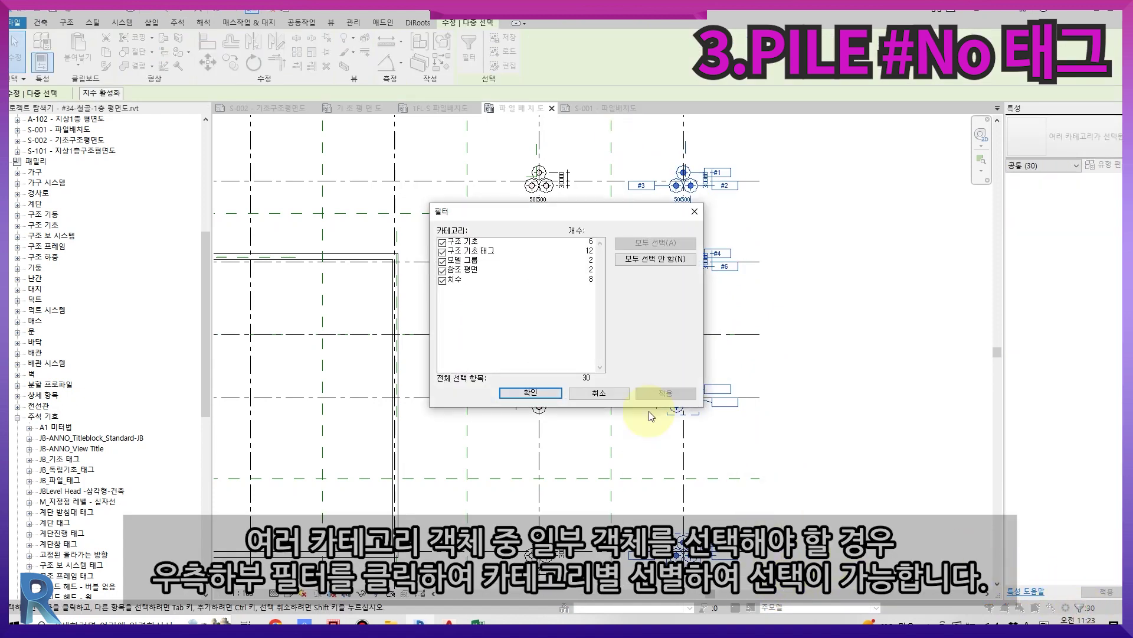
click(442, 271)
click(442, 242)
click(530, 393)
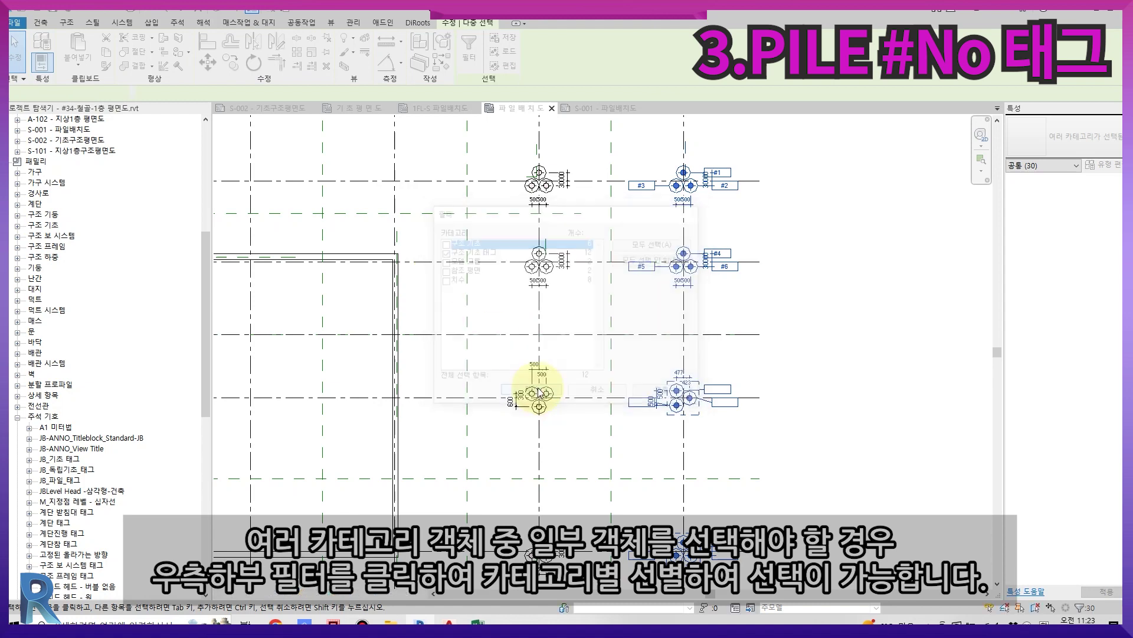
- Copy the selected pile tags horizontally from grid X5 to the pile groups on grid X4
middle_drag(587, 296, 555, 367)
click(232, 63)
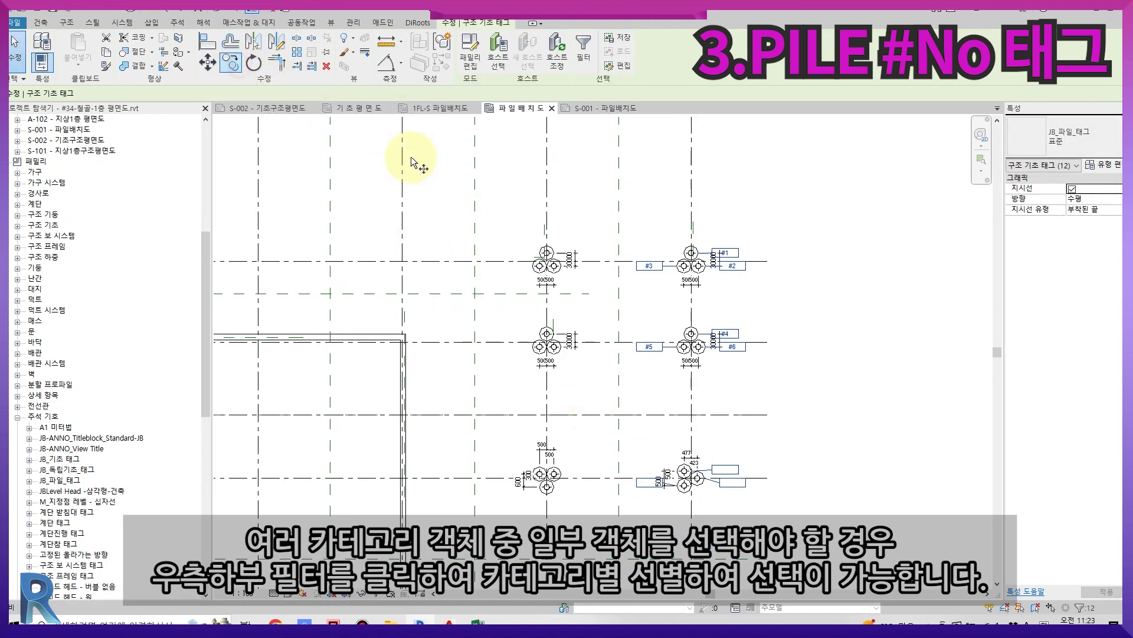
click(691, 177)
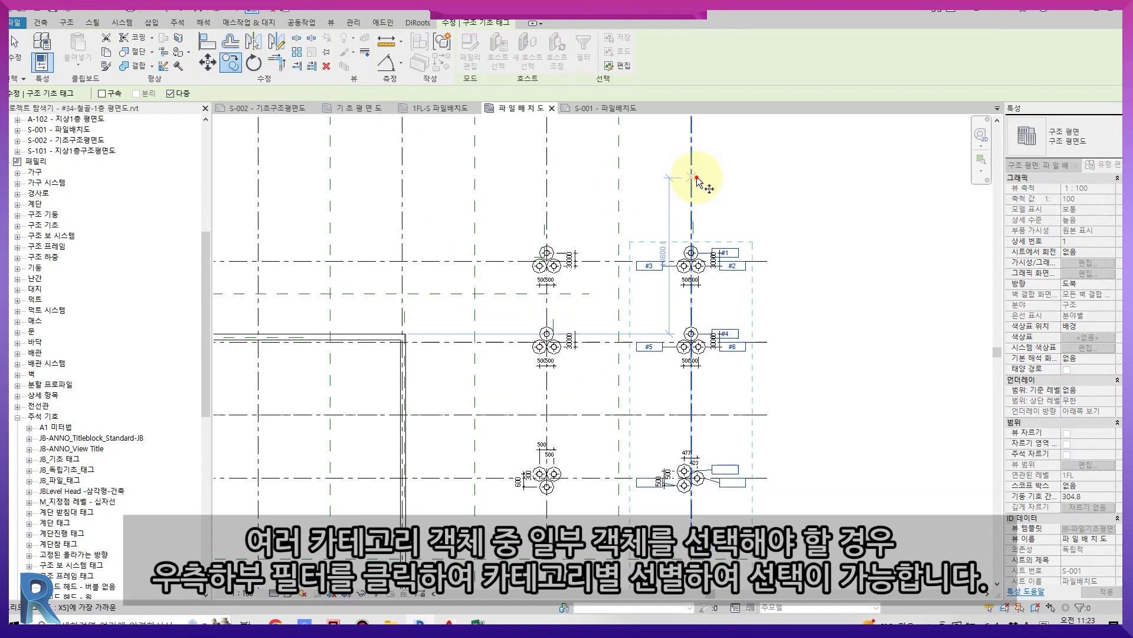
click(549, 176)
key(Escape)
- Inspect the 마크 values of the piles in the upper two groups on grid X5 against their tags
scroll(716, 291, up, 5)
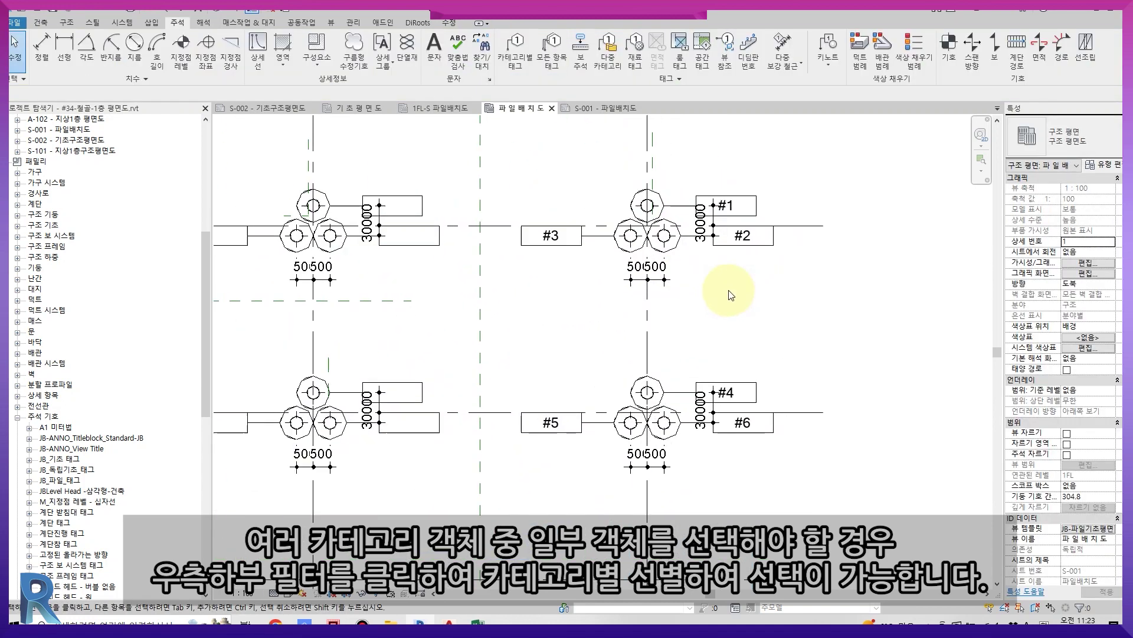
click(652, 209)
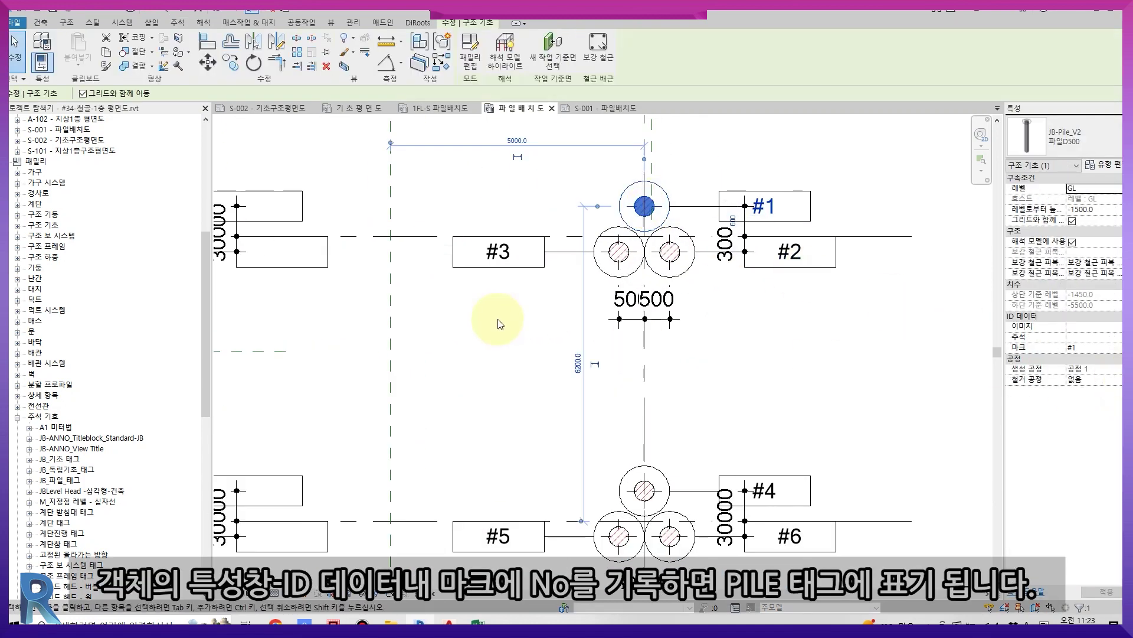
click(679, 254)
key(Escape)
click(620, 251)
middle_drag(658, 352, 658, 342)
key(Escape)
click(657, 464)
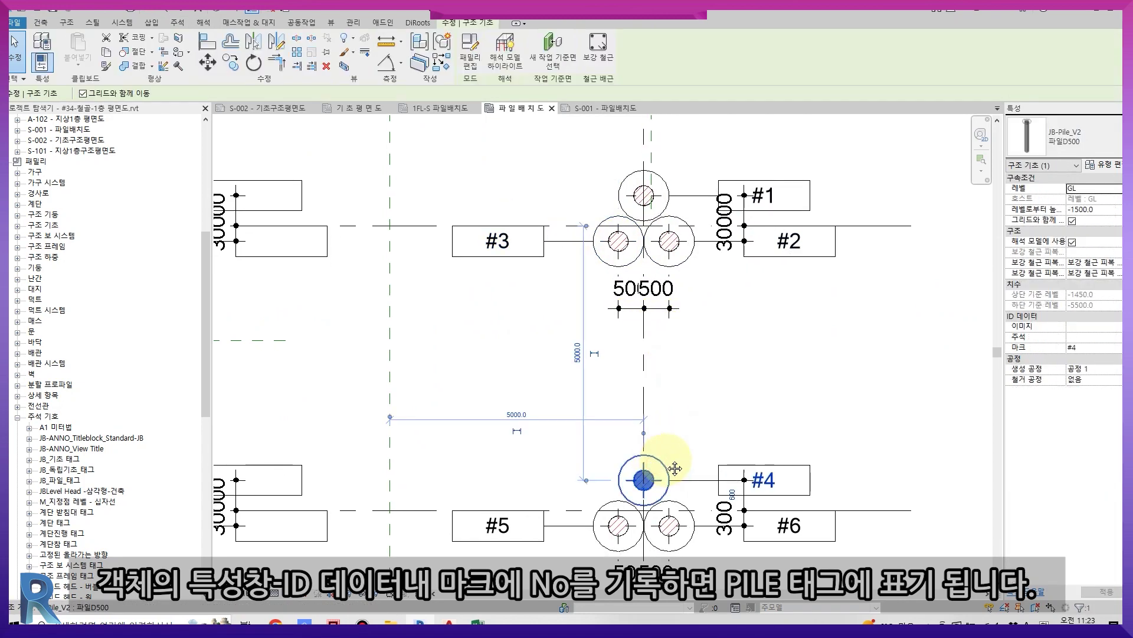
middle_drag(664, 466, 681, 386)
key(Escape)
- In the second group on grid X5, set the lower-right pile's mark to #5 and the lower-left pile's mark to #6
click(686, 445)
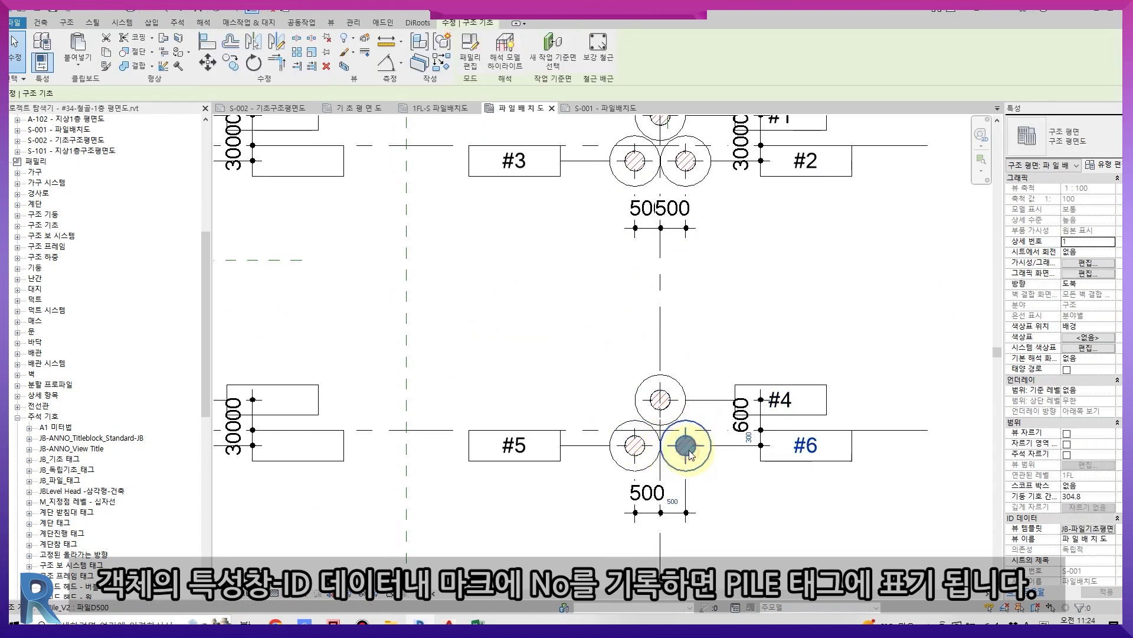
click(1086, 347)
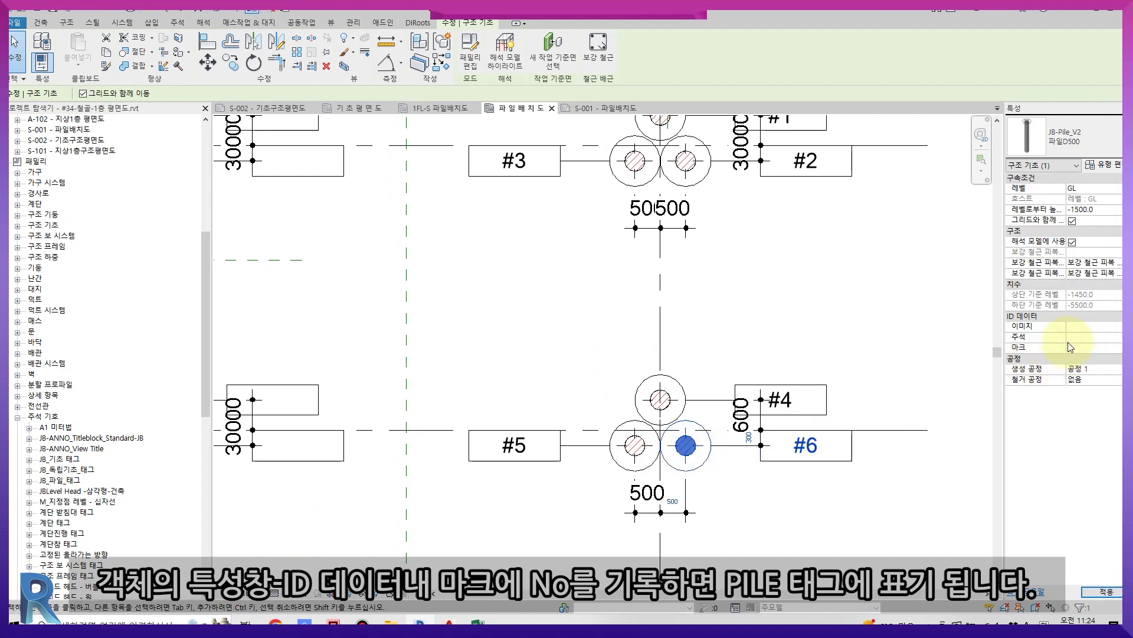
click(620, 349)
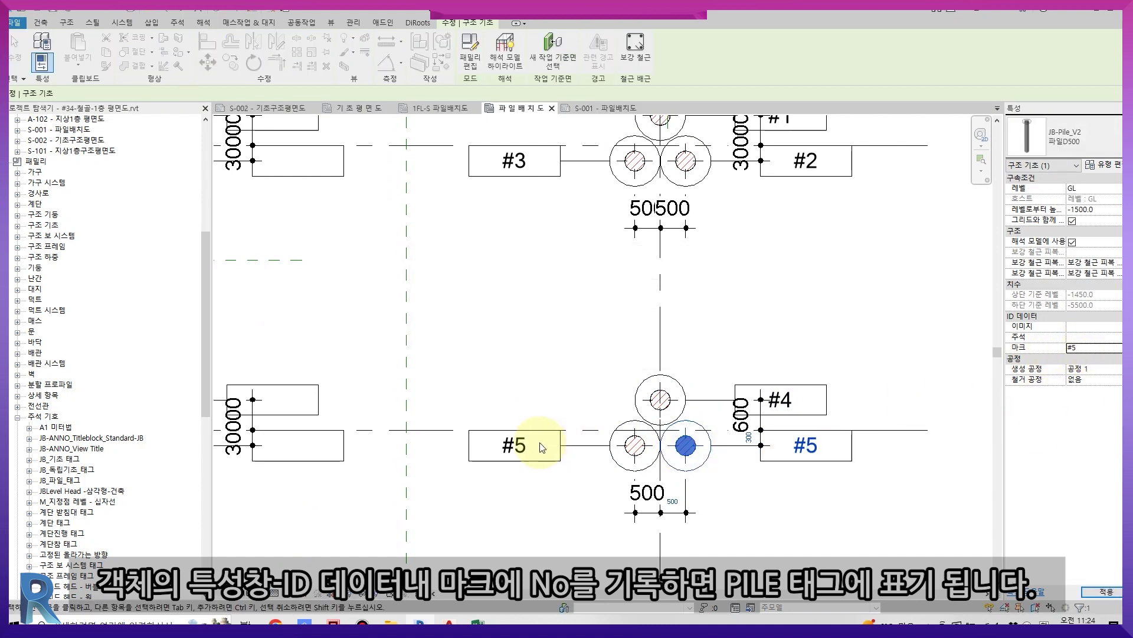
click(527, 447)
double_click(527, 447)
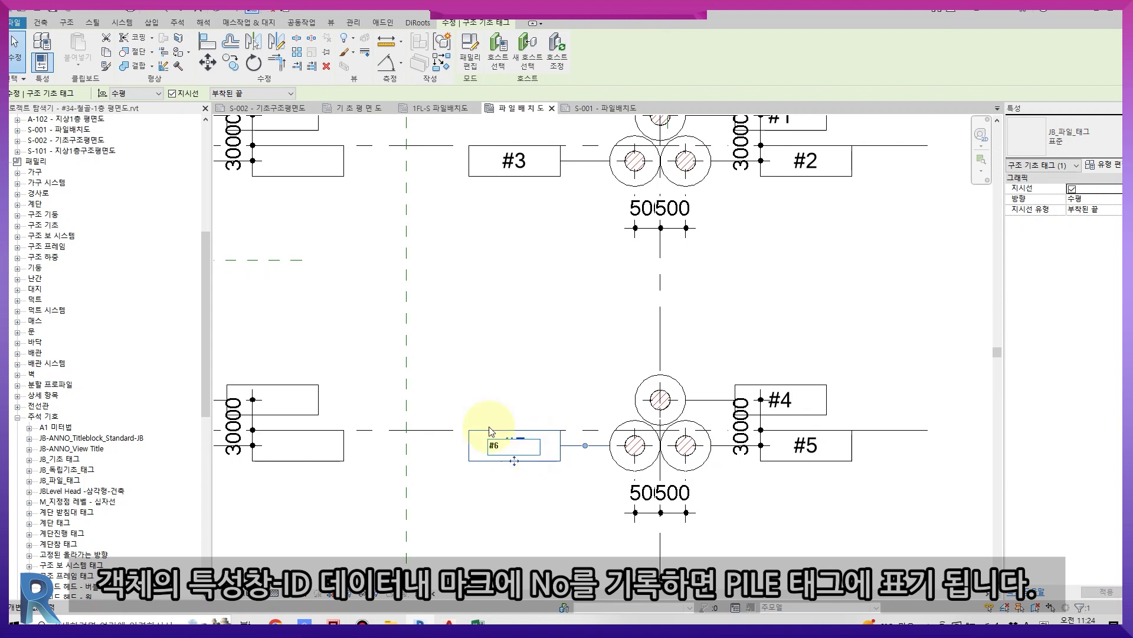
- Ungroup the third pile group on grid X5 and set the 마크 of its upper-left pile to #7
scroll(521, 359, down, 2)
middle_drag(727, 528, 769, 271)
scroll(655, 443, up, 2)
click(651, 446)
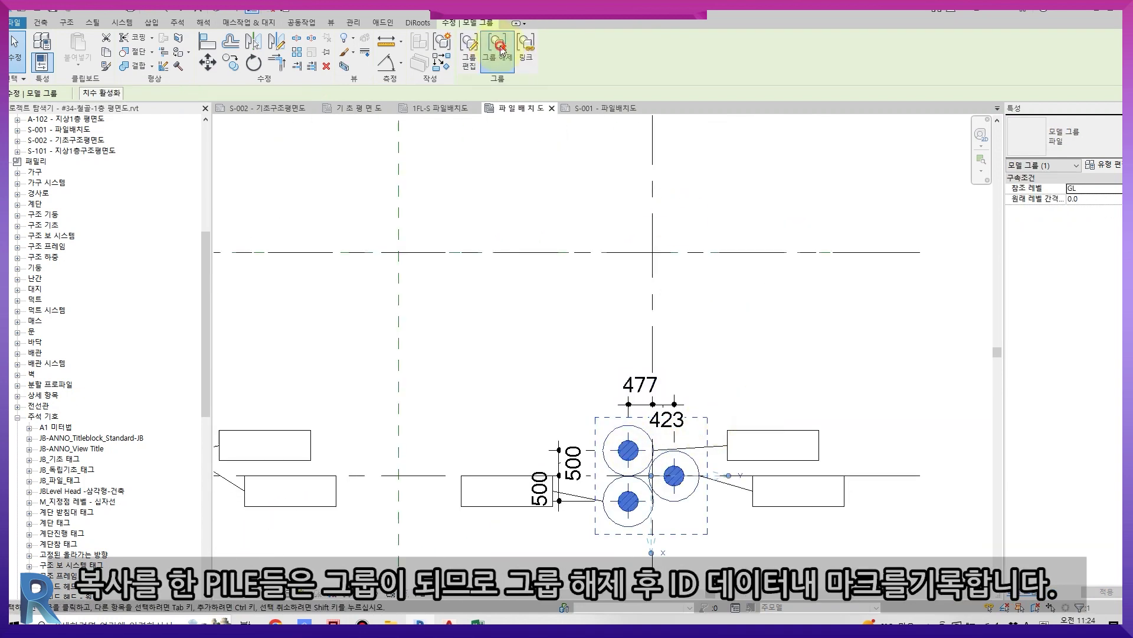
click(498, 54)
click(628, 447)
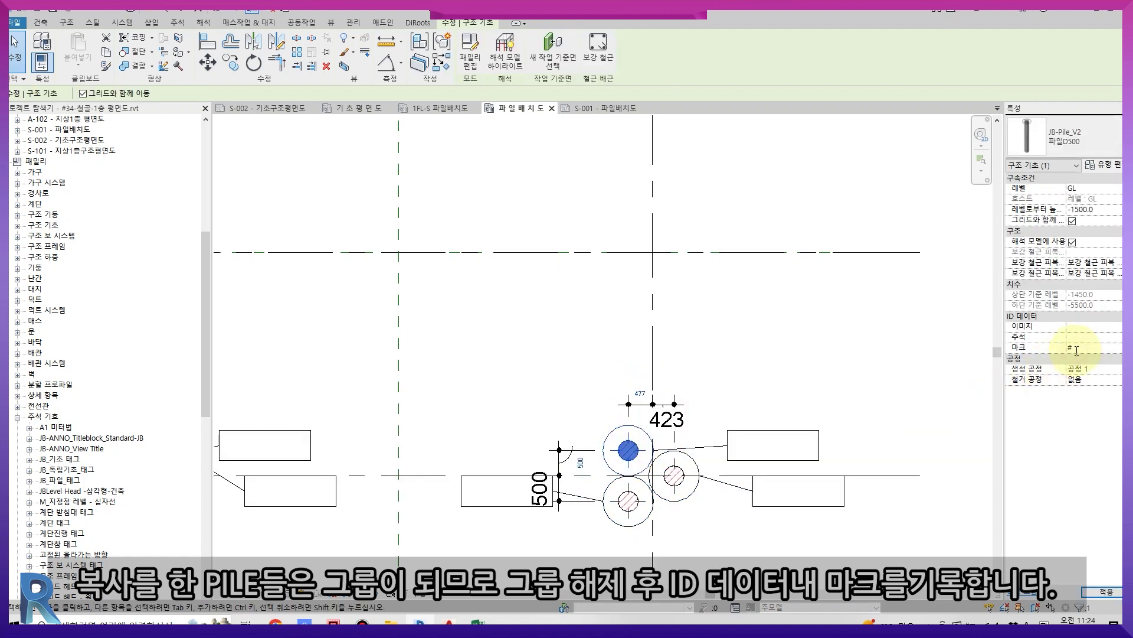
click(880, 416)
- Set the 마크 of the third X5 group's right pile to #8 and of its lower-left pile to #9
scroll(877, 414, down, 4)
middle_drag(873, 416, 849, 491)
scroll(844, 495, up, 1)
click(719, 526)
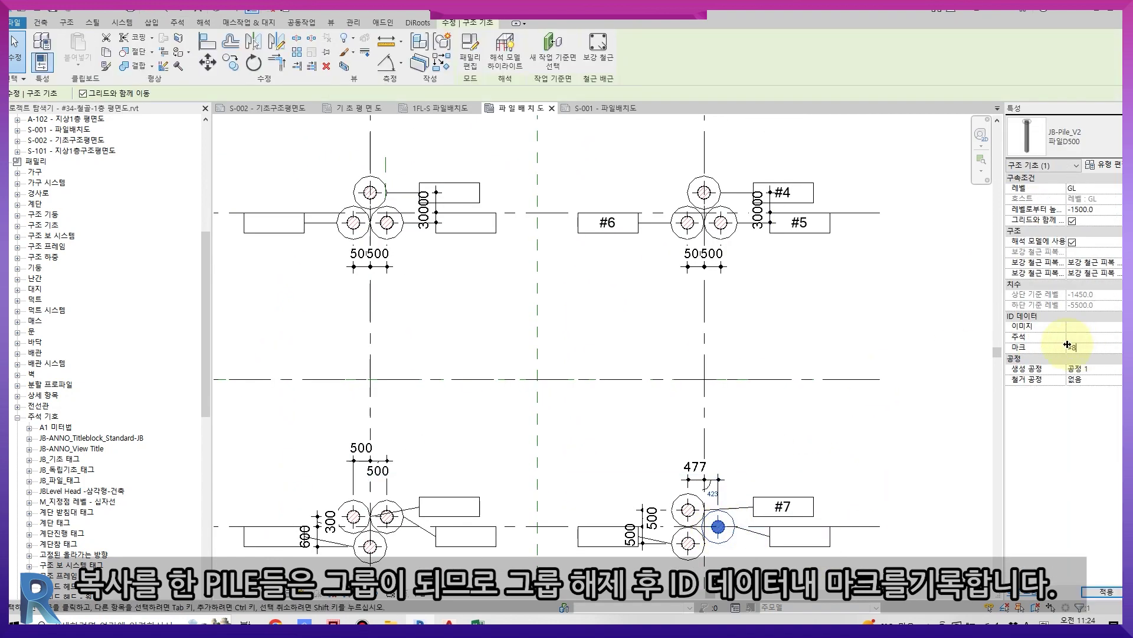
click(935, 324)
click(600, 537)
click(687, 536)
click(1090, 348)
text(#9)
click(836, 466)
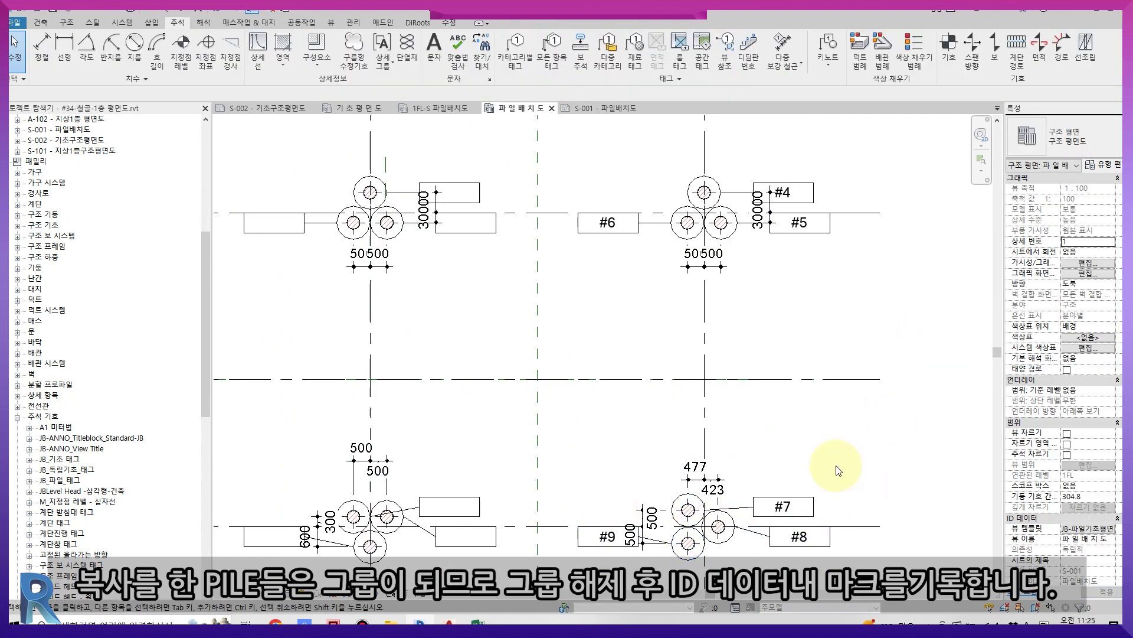
- Ungroup the lowest pile group on grid X5 and set the 마크 of its upper pile to #10
middle_drag(837, 467, 683, 183)
scroll(598, 457, up, 2)
click(598, 456)
click(506, 63)
scroll(733, 547, up, 2)
click(527, 388)
click(1073, 347)
text(#1)
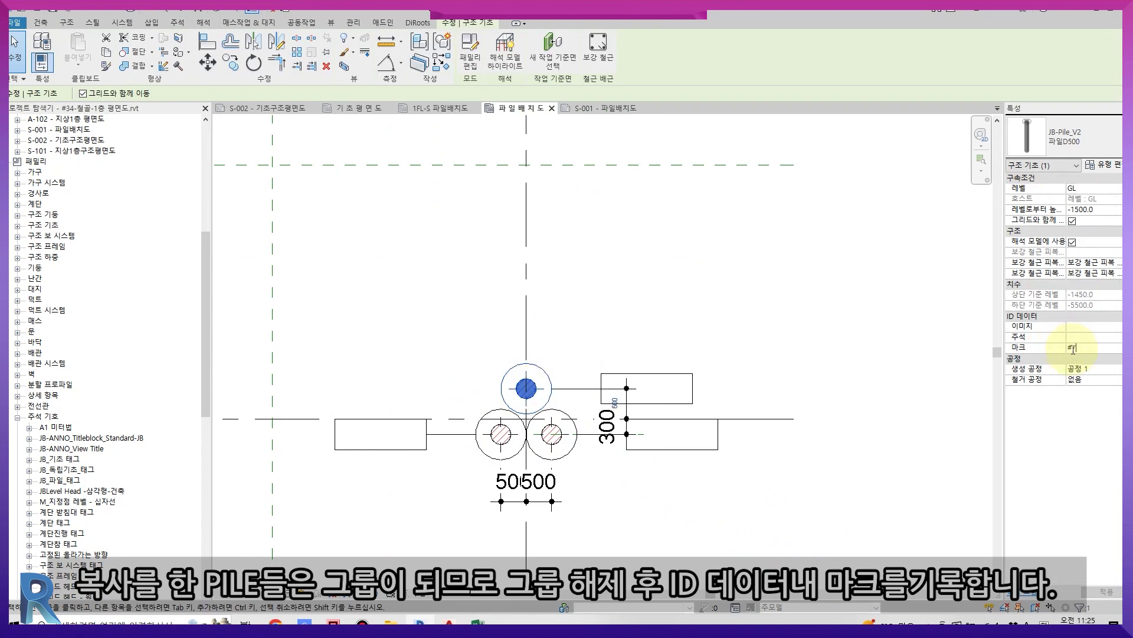
click(622, 516)
- Set the 마크 of the lowest X5 group's lower-right pile to #11 and of its lower-left pile to #12
click(553, 436)
click(1082, 348)
text(#11)
click(850, 242)
middle_drag(781, 359, 836, 354)
click(467, 430)
click(560, 439)
click(1092, 349)
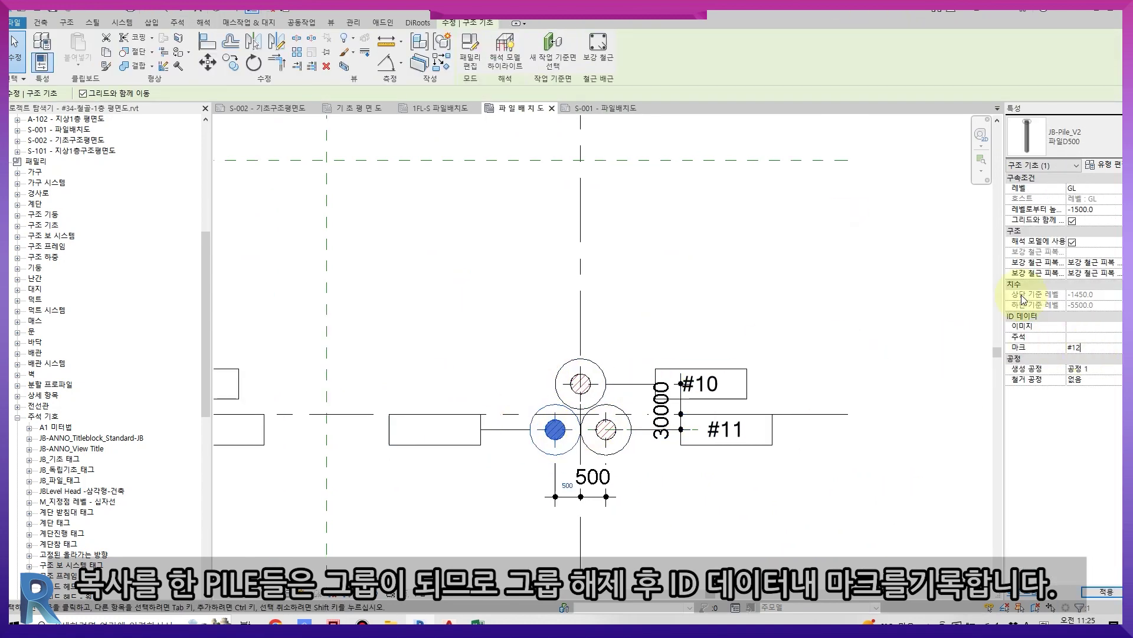
click(856, 310)
- Ungroup the lowest pile group on grid X4 and set the 마크 of its upper pile to #13
scroll(856, 309, down, 2)
middle_drag(628, 236, 696, 431)
middle_drag(529, 548, 546, 384)
scroll(547, 384, up, 1)
scroll(546, 385, up, 2)
click(547, 386)
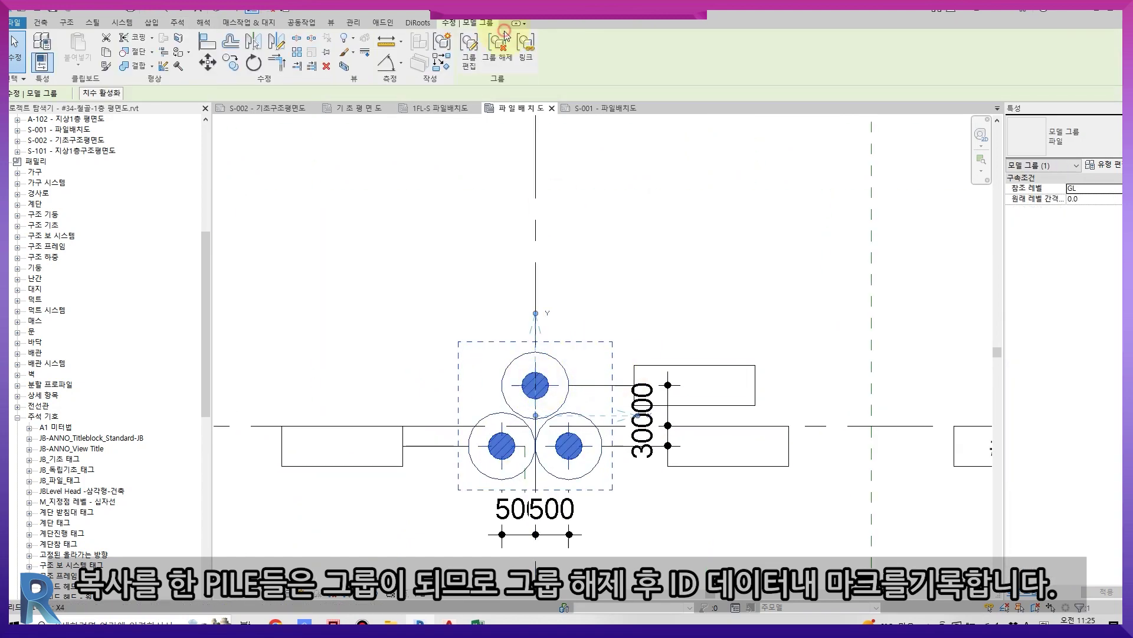
click(497, 44)
click(535, 385)
click(1077, 349)
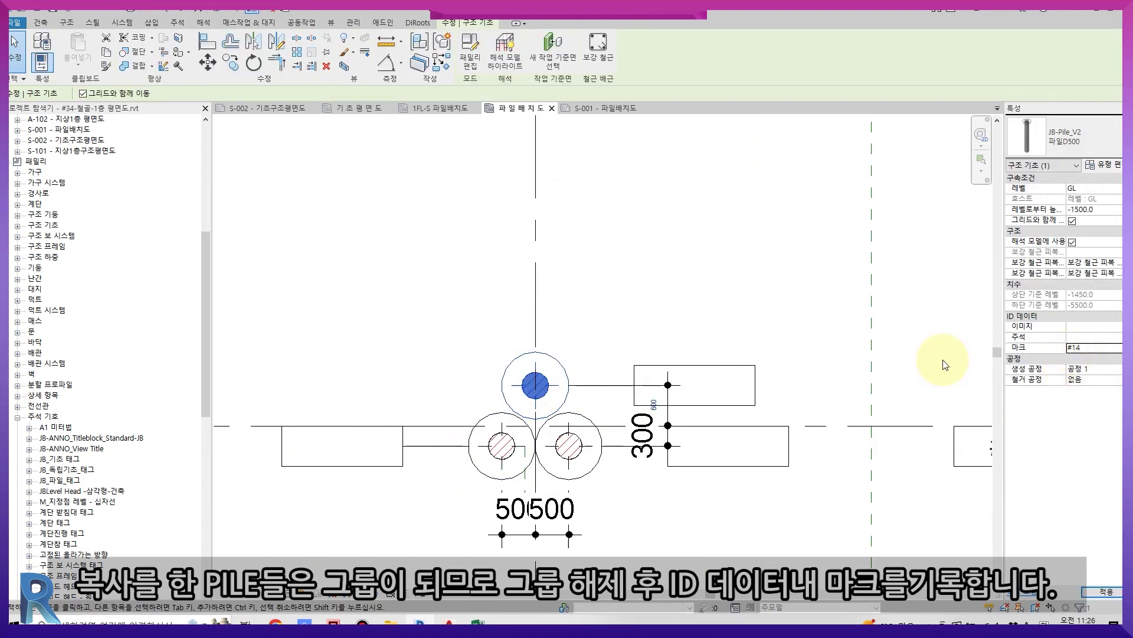
scroll(668, 359, down, 2)
click(667, 460)
- Set the 마크 of the lowest X4 group's lower-right pile to #14 and give its lower-left pile the next number
click(611, 408)
click(1082, 348)
text(#14)
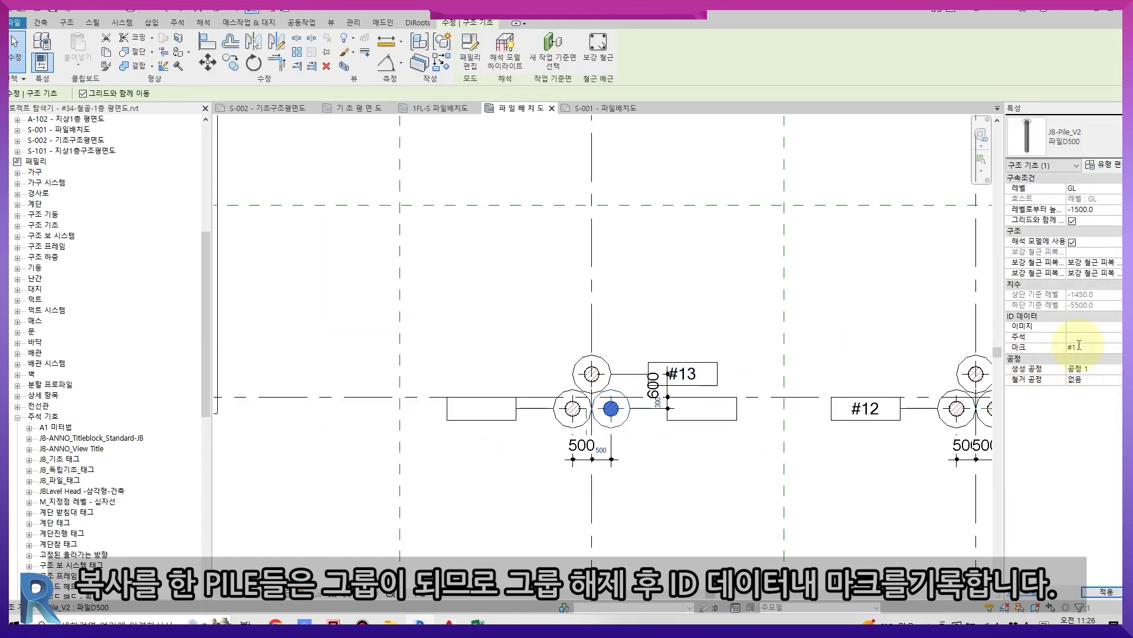
click(956, 320)
click(572, 408)
click(1085, 348)
text(#10)
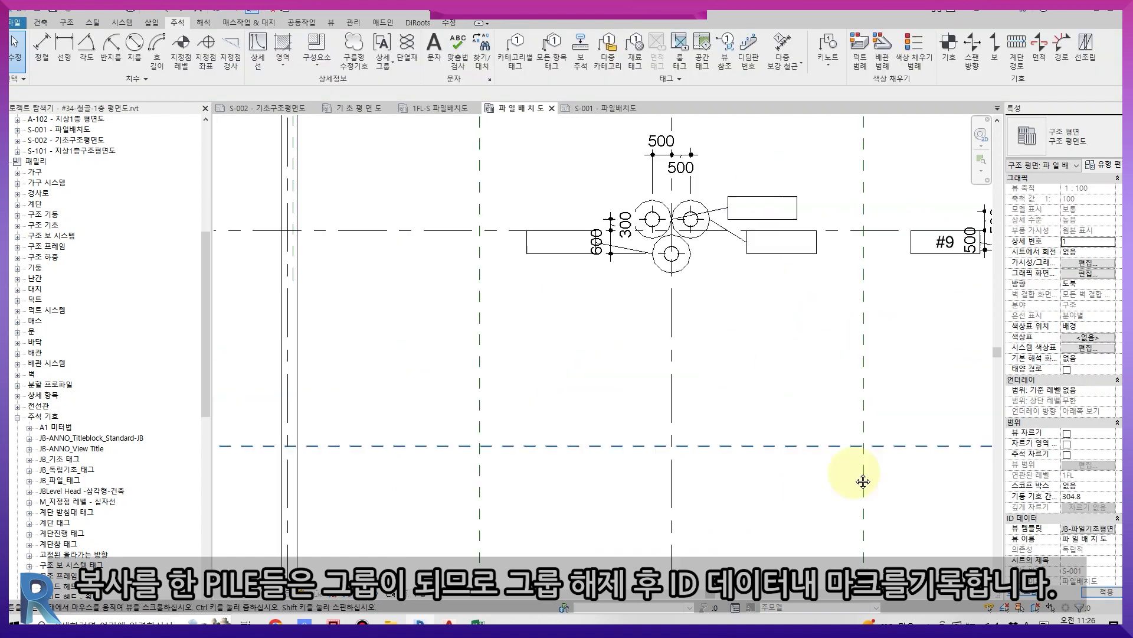
- Ungroup the third pile group on grid X4, lower its left tag and move its upper-right tag to the upper left
click(671, 273)
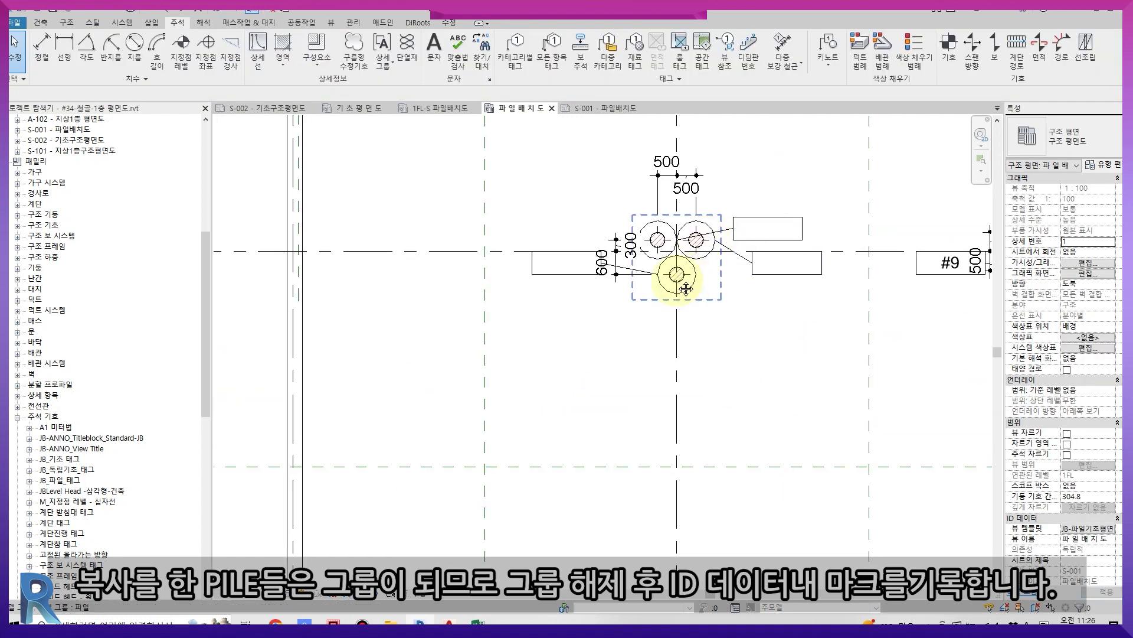
scroll(671, 295, up, 2)
drag(670, 317, 522, 367)
click(673, 396)
middle_drag(673, 397, 626, 426)
click(746, 276)
drag(754, 303, 458, 295)
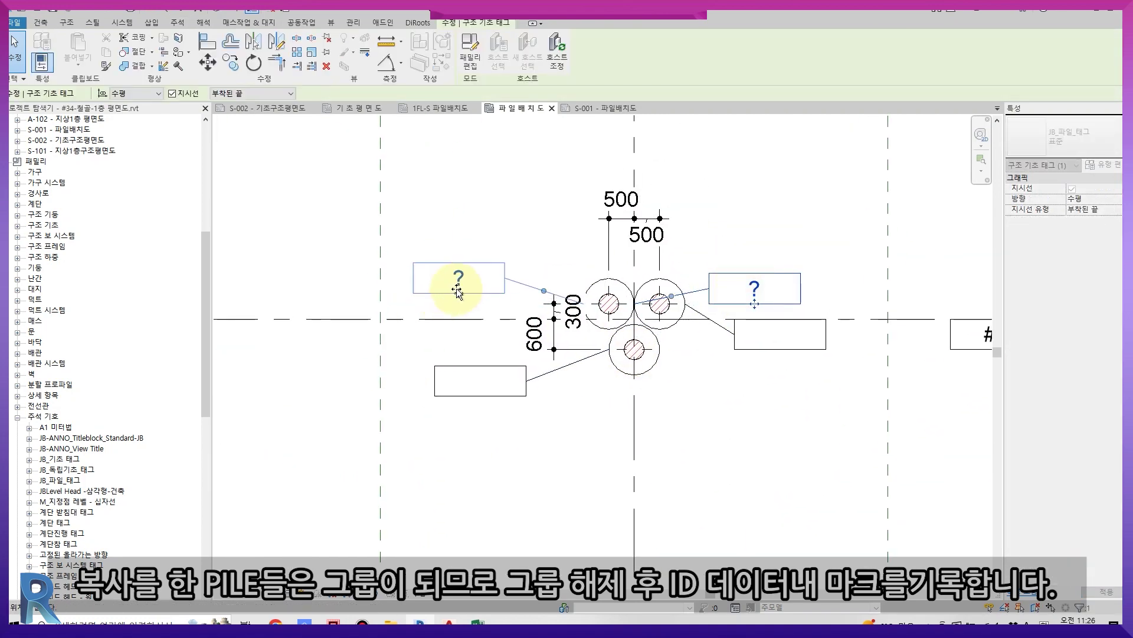
click(649, 435)
- In the third X4 group, set the right pile's mark to #16 and the upper-left pile's to #17, and number the bottom pile next
scroll(732, 511, down, 2)
scroll(678, 387, up, 1)
click(692, 402)
click(1082, 349)
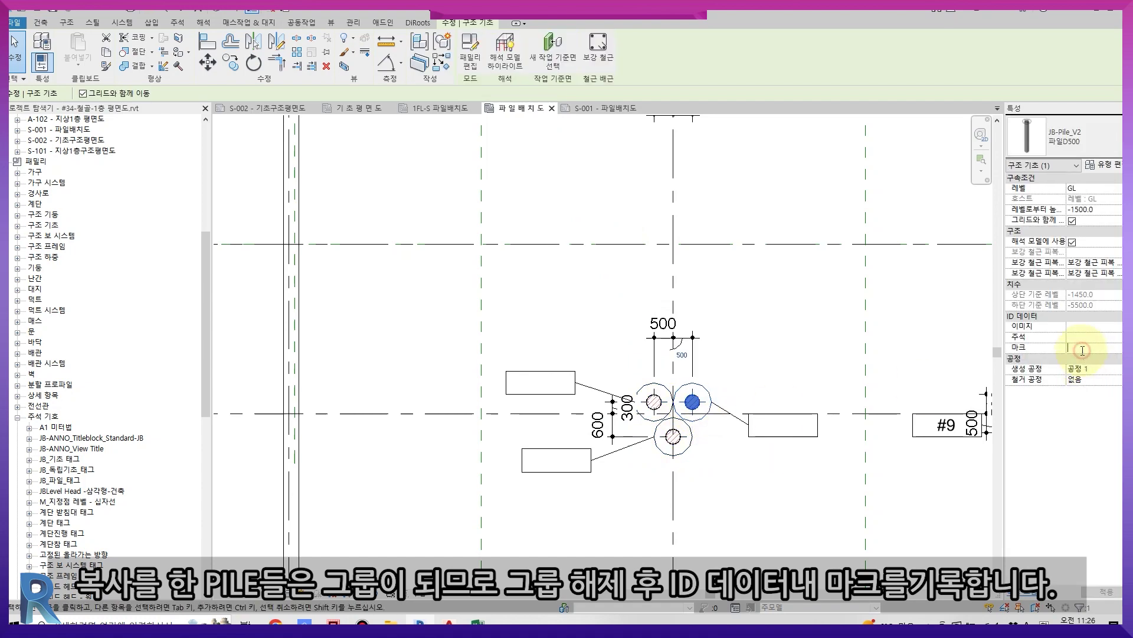
click(797, 323)
scroll(767, 278, down, 4)
scroll(774, 368, up, 3)
click(688, 338)
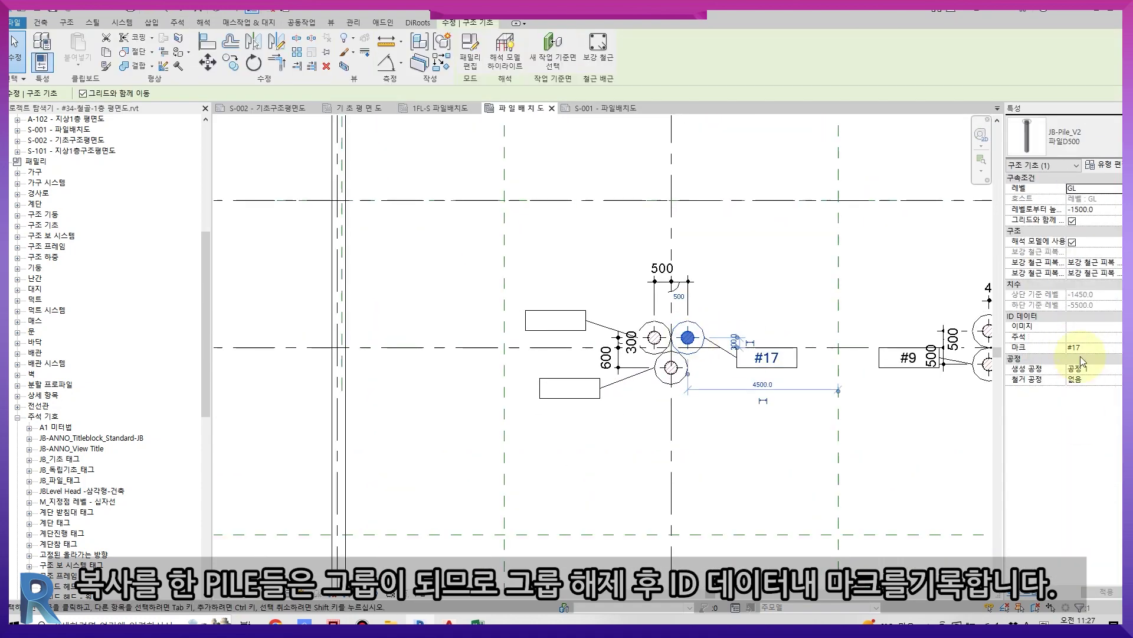
click(672, 367)
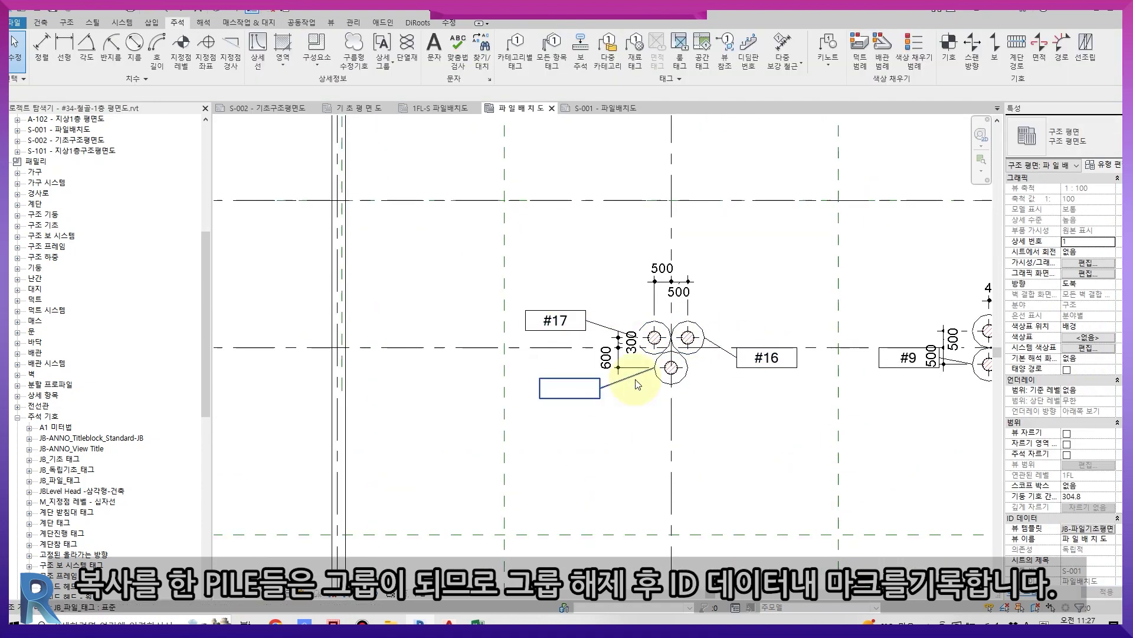
click(921, 319)
- Ungroup the second pile group on grid X4 and set the 마크 of its upper pile to #19
scroll(921, 319, down, 3)
scroll(827, 349, up, 4)
click(713, 324)
key(u)
key(g)
click(802, 345)
click(695, 324)
click(1080, 347)
text(#19)
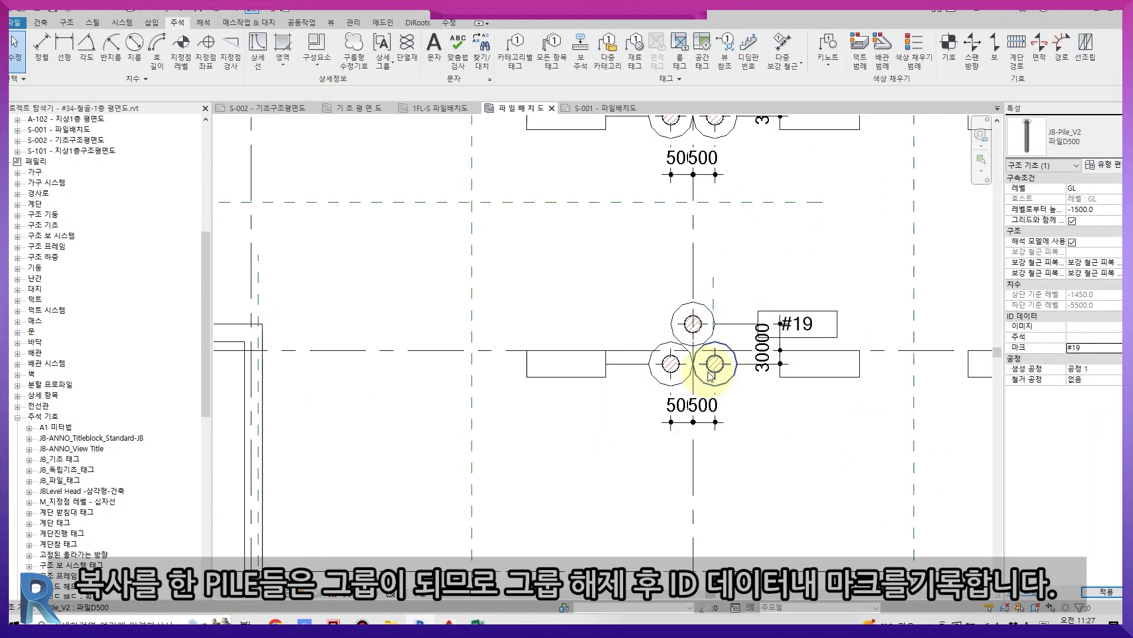
- Set the 마크 of the second X4 group's lower-right pile to #20 and of its lower-left pile to #21
click(713, 367)
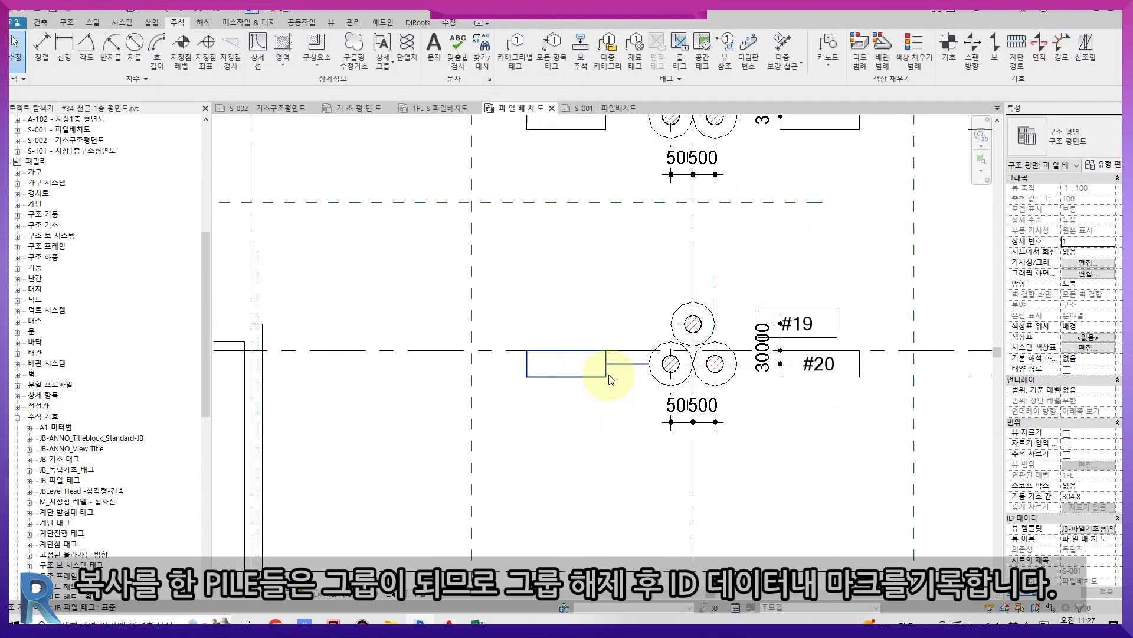
click(671, 364)
click(1077, 348)
click(844, 229)
- Ungroup the uppermost pile group on grid X4 and set the 마크 of its upper pile to #22
middle_drag(844, 229, 844, 416)
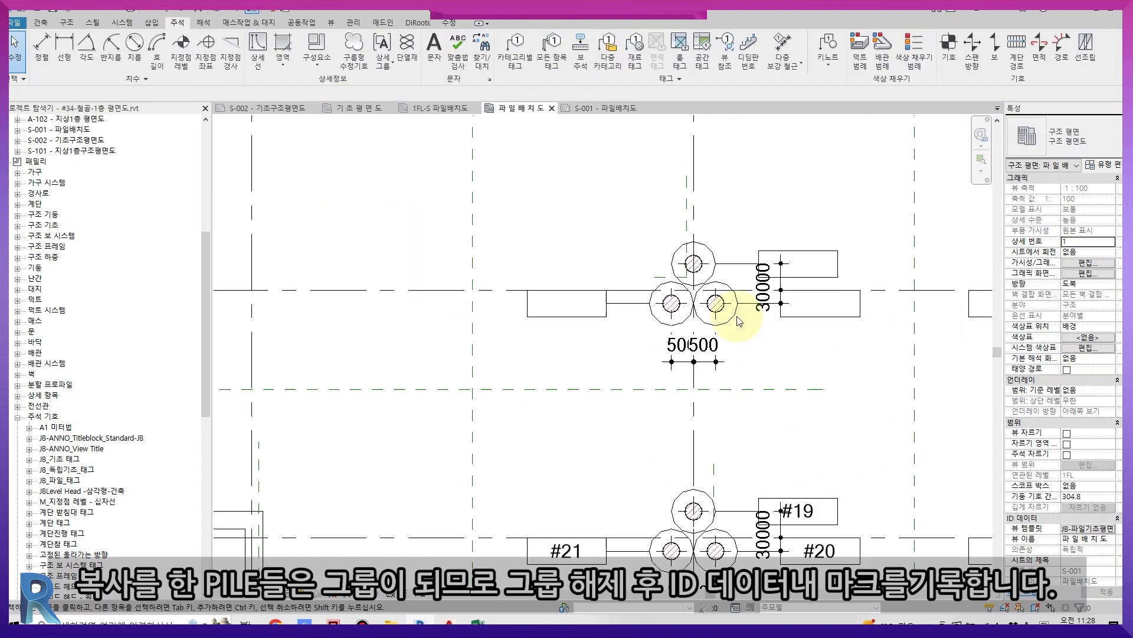
click(700, 260)
click(497, 51)
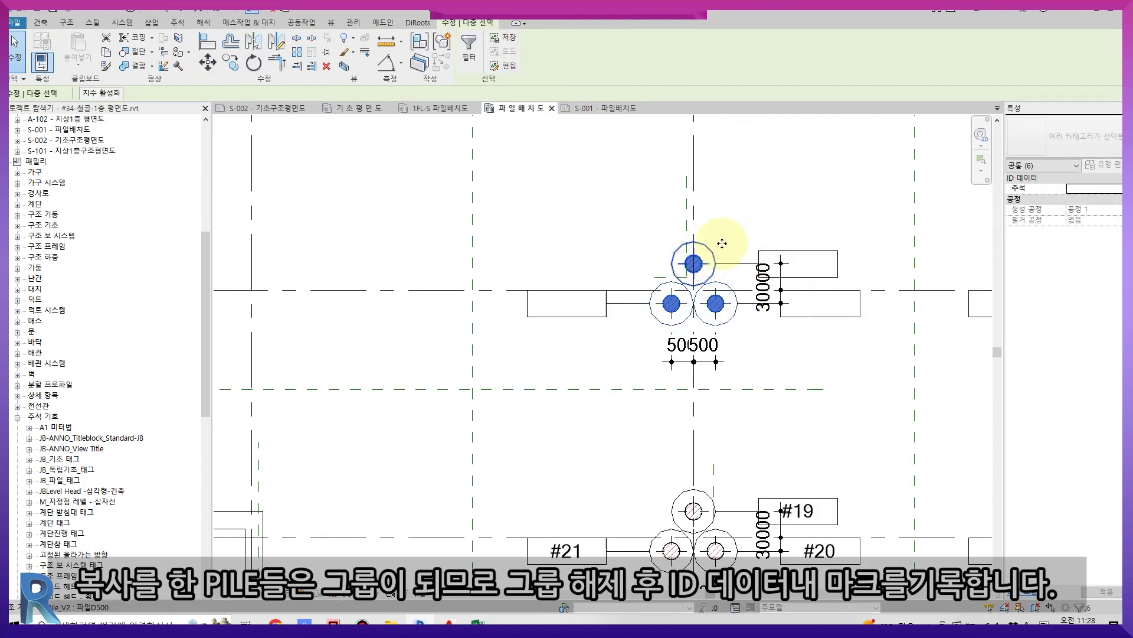
click(690, 263)
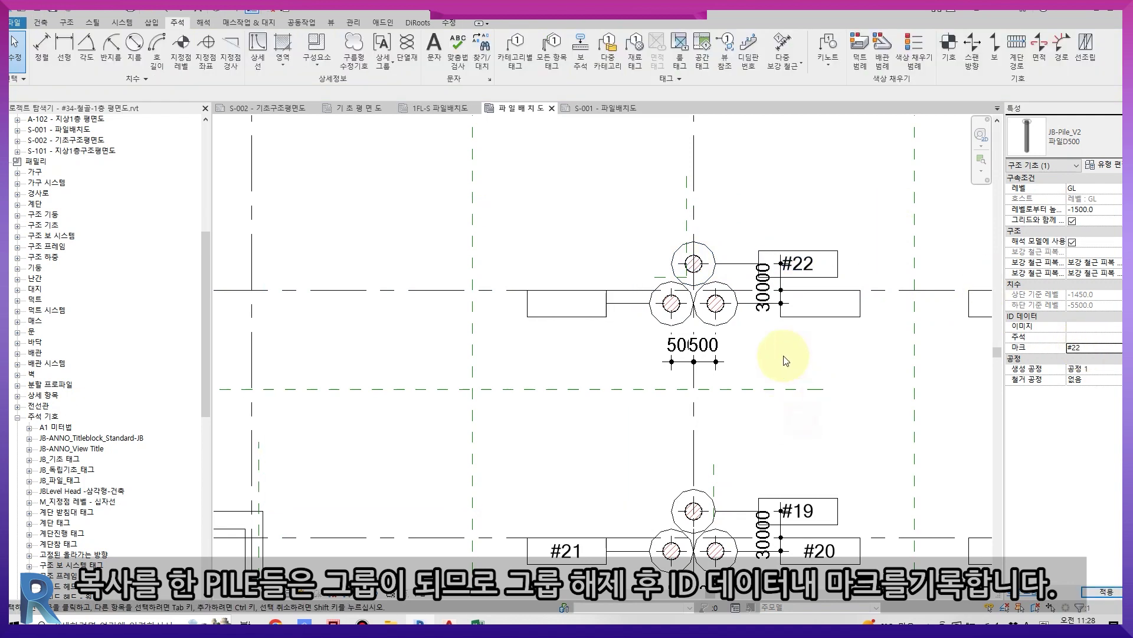
- Set the 마크 of the uppermost X4 group's lower-right pile to #23 and of its lower-left pile to #24
click(715, 303)
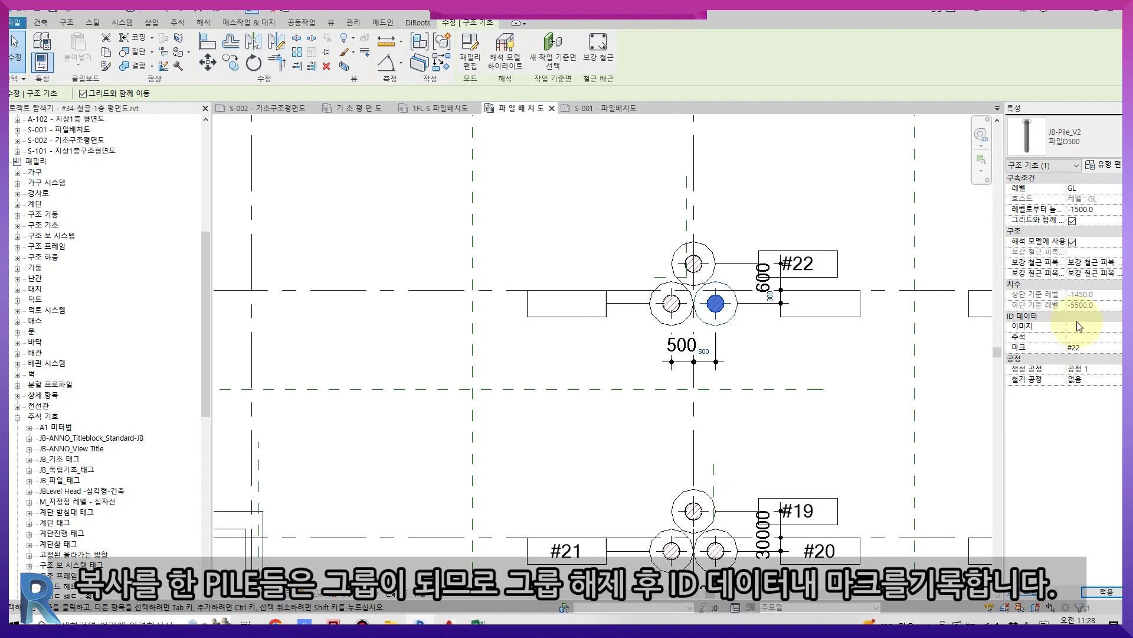
key(BackSpace)
text(3)
click(762, 442)
click(682, 303)
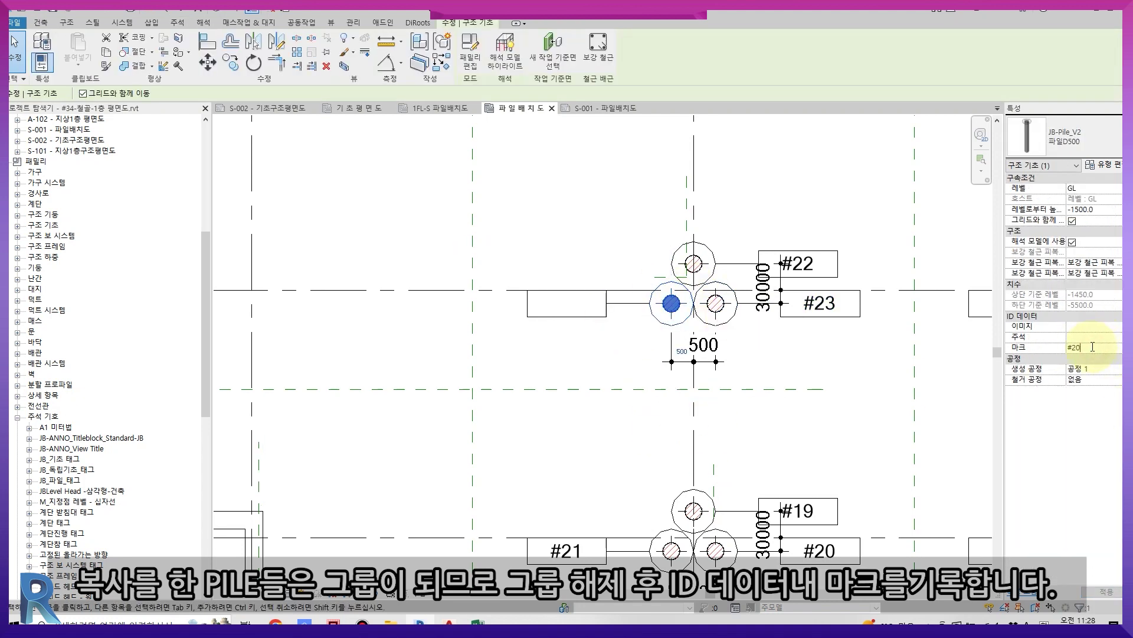
click(860, 435)
- In the uppermost pile group on grid X5, move tag #2 lower and tag #1 higher to clear the dimensions
scroll(506, 443, down, 3)
scroll(835, 398, up, 2)
middle_drag(834, 398, 771, 378)
click(808, 307)
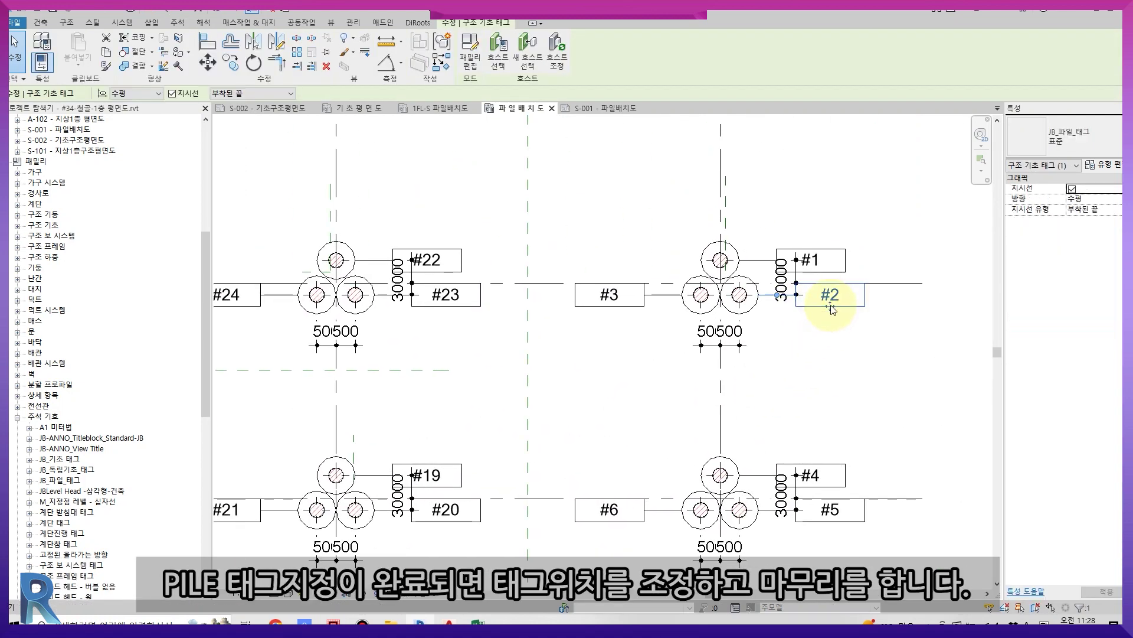
drag(832, 321, 832, 321)
drag(813, 276, 813, 252)
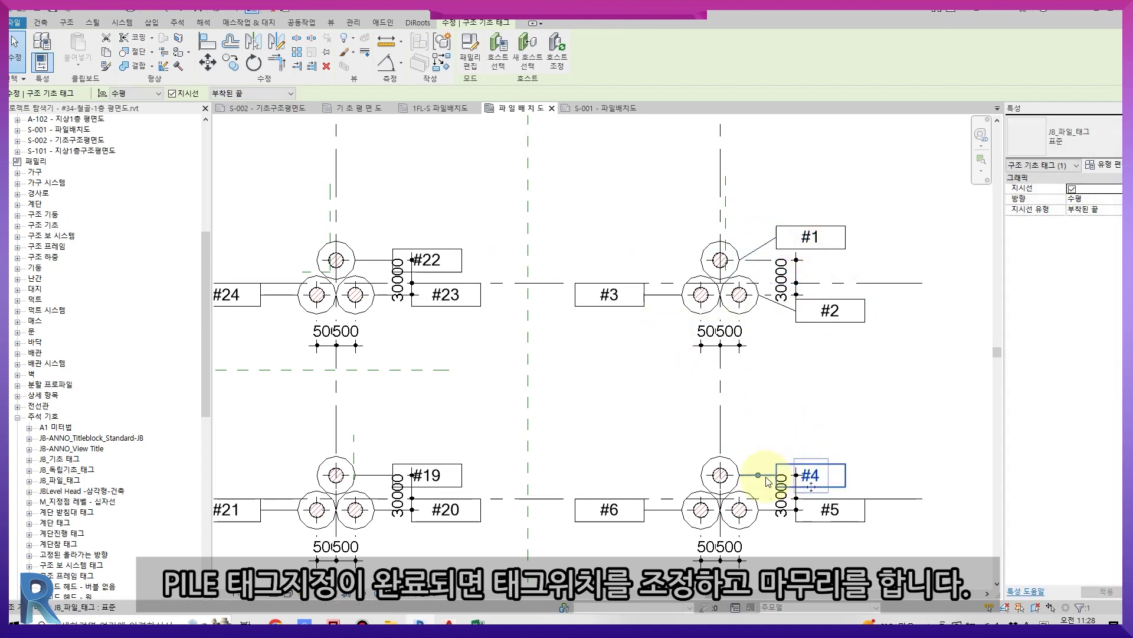
- In the second X5 pile group, move tag #4 higher and tag #5 lower, clear of the vertical dimension
drag(809, 484, 809, 461)
middle_drag(825, 477, 820, 362)
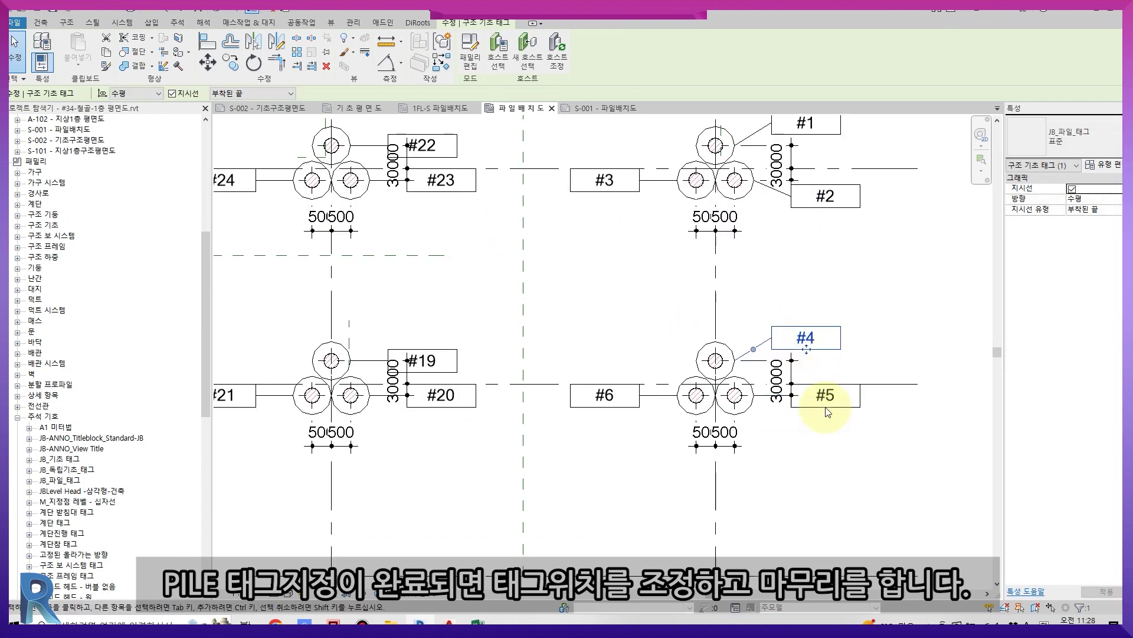
scroll(787, 499, down, 2)
middle_drag(786, 498, 834, 450)
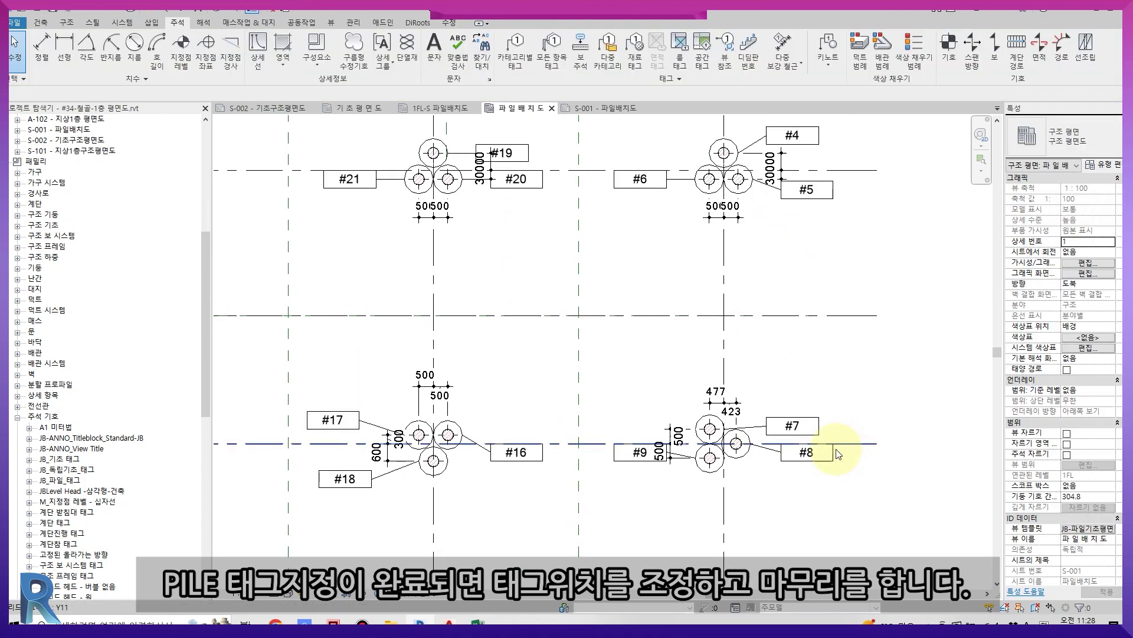
- In the third X5 pile group, move tags #8 and #9 lower and tag #7 higher
scroll(835, 451, up, 3)
click(807, 444)
drag(809, 447, 808, 461)
drag(786, 407, 793, 395)
middle_drag(647, 506, 713, 444)
click(615, 401)
drag(616, 401, 619, 430)
- In the lowest X5 pile group, move tag #11 lower and tag #10 higher, off the vertical dimension
scroll(716, 486, down, 2)
middle_drag(716, 486, 716, 253)
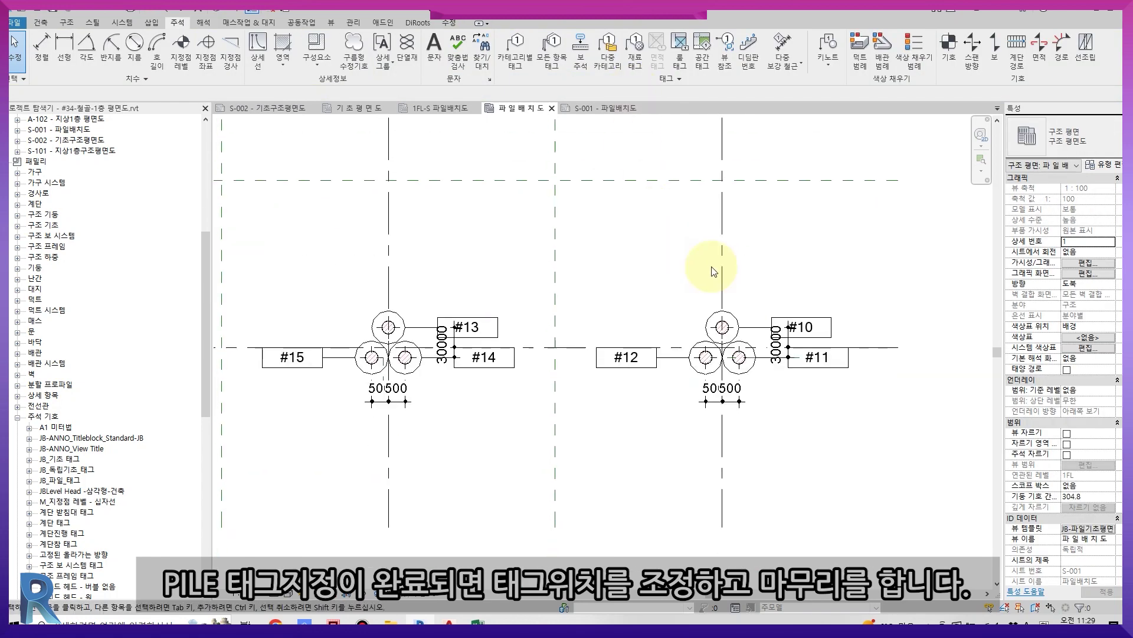
click(788, 363)
drag(817, 370, 817, 386)
scroll(801, 345, up, 1)
click(804, 329)
drag(803, 329, 802, 304)
click(951, 383)
- In the lowest X4 pile group, move tag #13 higher and tag #14 lower, off the vertical dimension
scroll(627, 407, down, 1)
middle_drag(617, 419, 705, 259)
scroll(523, 175, up, 1)
middle_drag(524, 175, 555, 250)
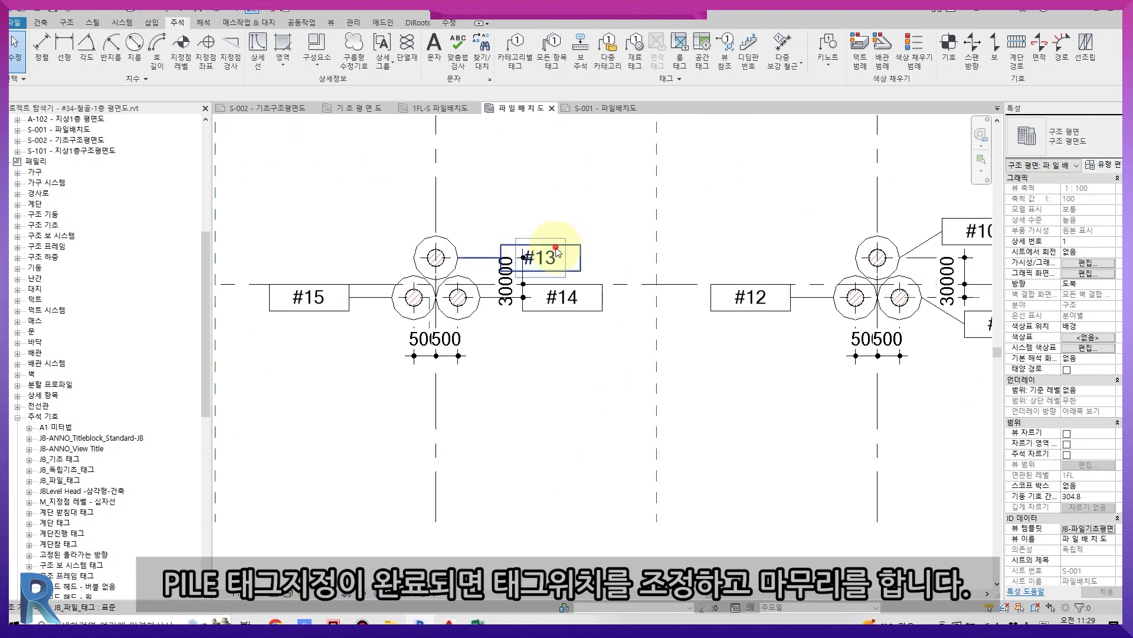
drag(554, 250, 555, 223)
drag(561, 306, 540, 333)
click(681, 426)
- In the second X4 pile group, move tag #20 lower and tag #19 higher, off the vertical dimension
scroll(679, 423, down, 2)
middle_drag(592, 276, 506, 417)
scroll(422, 360, up, 1)
mouse_move(419, 279)
mouse_down()
mouse_move(409, 265)
mouse_move(420, 256)
mouse_up()
drag(423, 325, 419, 328)
click(450, 341)
scroll(626, 375, up, 1)
drag(628, 355, 628, 380)
drag(623, 314, 624, 288)
scroll(650, 309, down, 2)
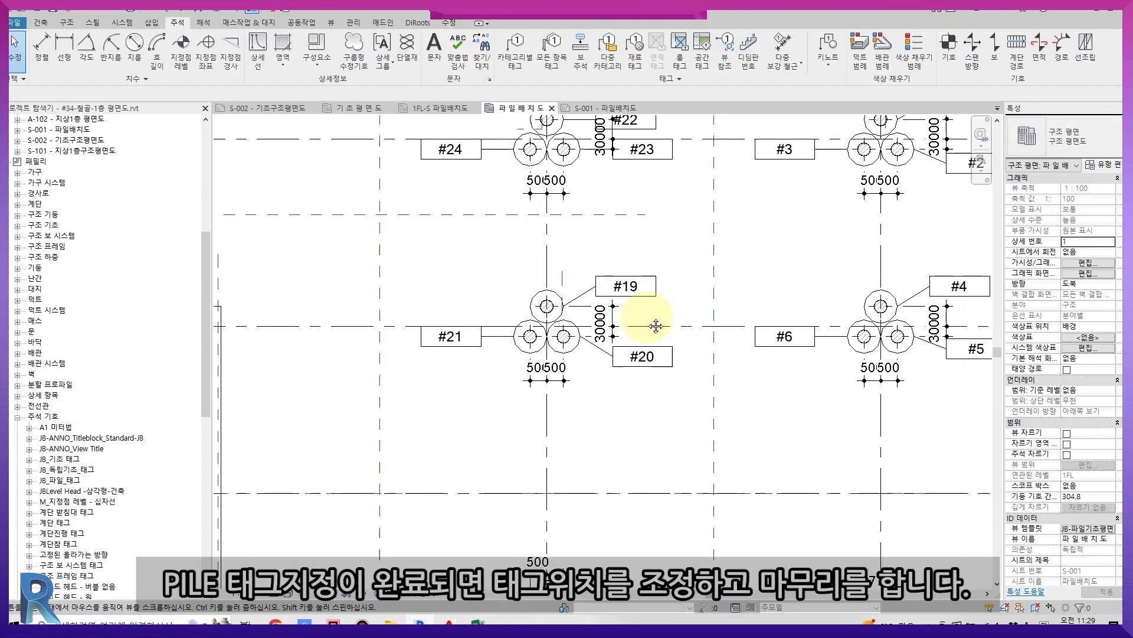
- In the uppermost X4 pile group, move tag #23 lower and tag #22 higher, off the vertical dimension
middle_drag(638, 158, 600, 299)
scroll(600, 298, up, 2)
drag(598, 297, 597, 315)
drag(596, 255, 606, 230)
click(597, 246)
click(608, 248)
scroll(598, 404, down, 2)
scroll(590, 384, down, 5)
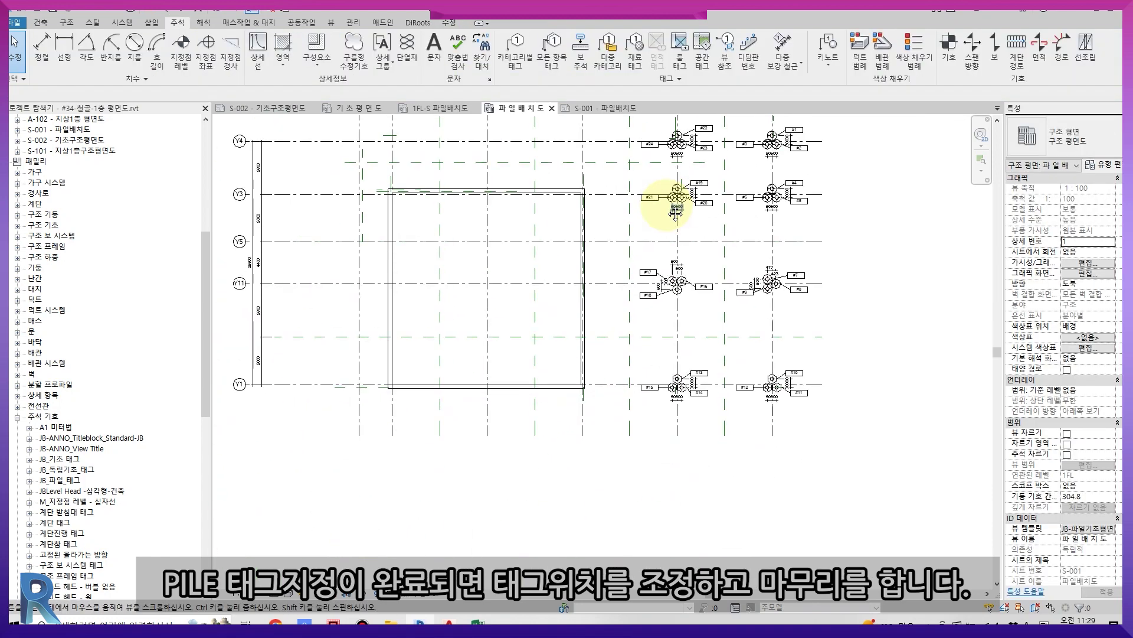
- Open sheet S-001 - 파일배치도 and place the 구조노트 legend in the title block's NOTE area
double_click(66, 131)
scroll(716, 399, down, 3)
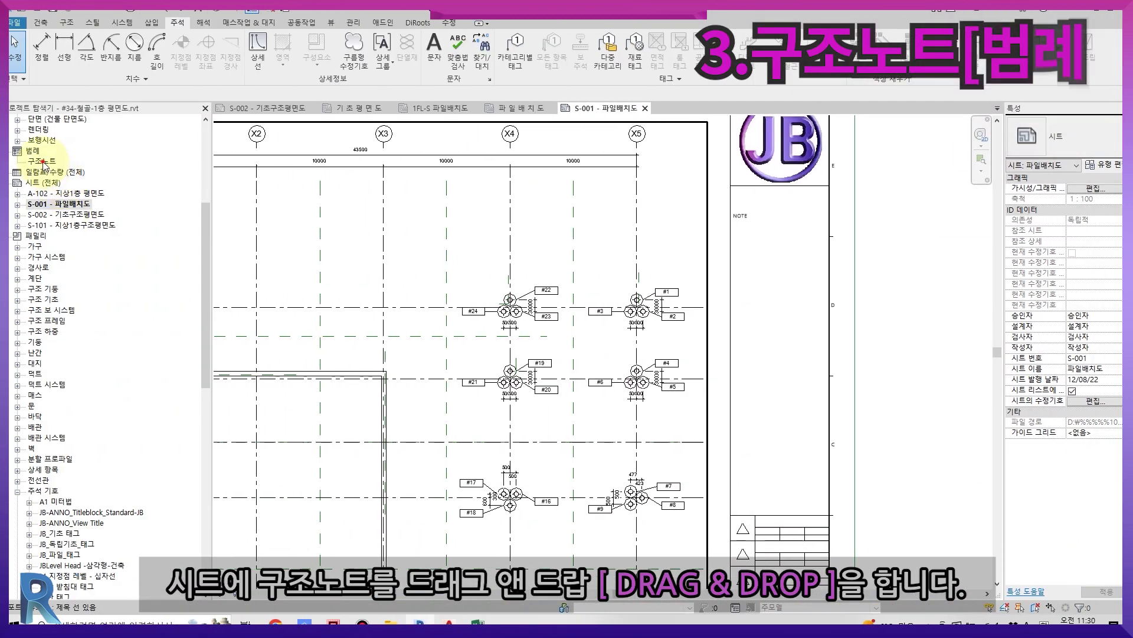
drag(42, 163, 404, 242)
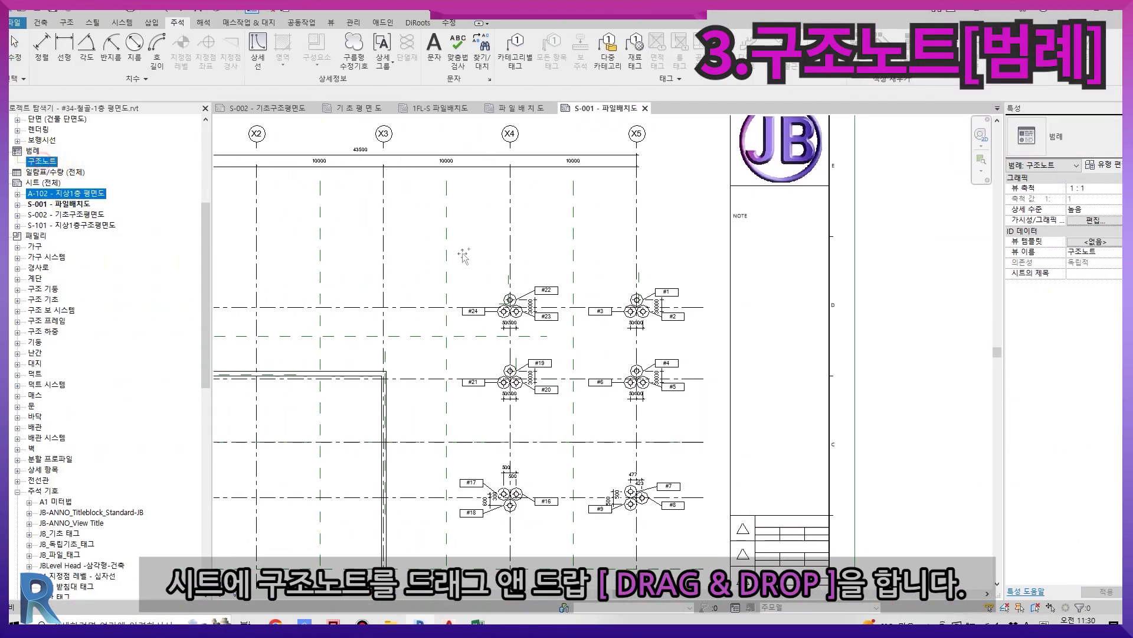
drag(754, 299, 774, 351)
click(780, 350)
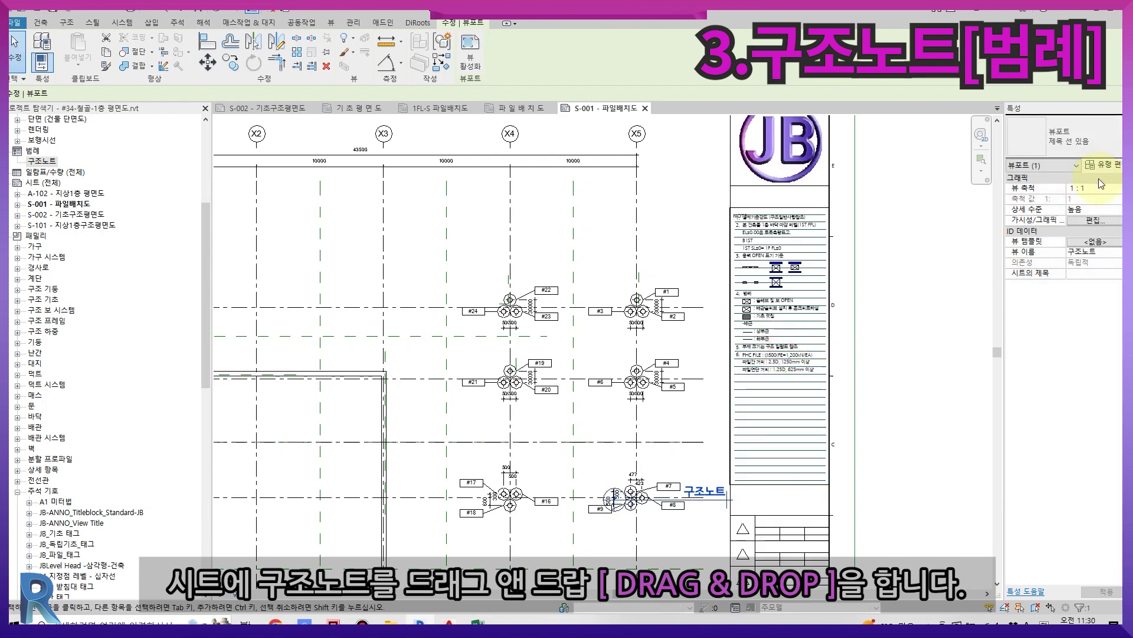
- Change the 구조노트 legend's viewport type to 제목 없음
click(1067, 151)
click(1049, 237)
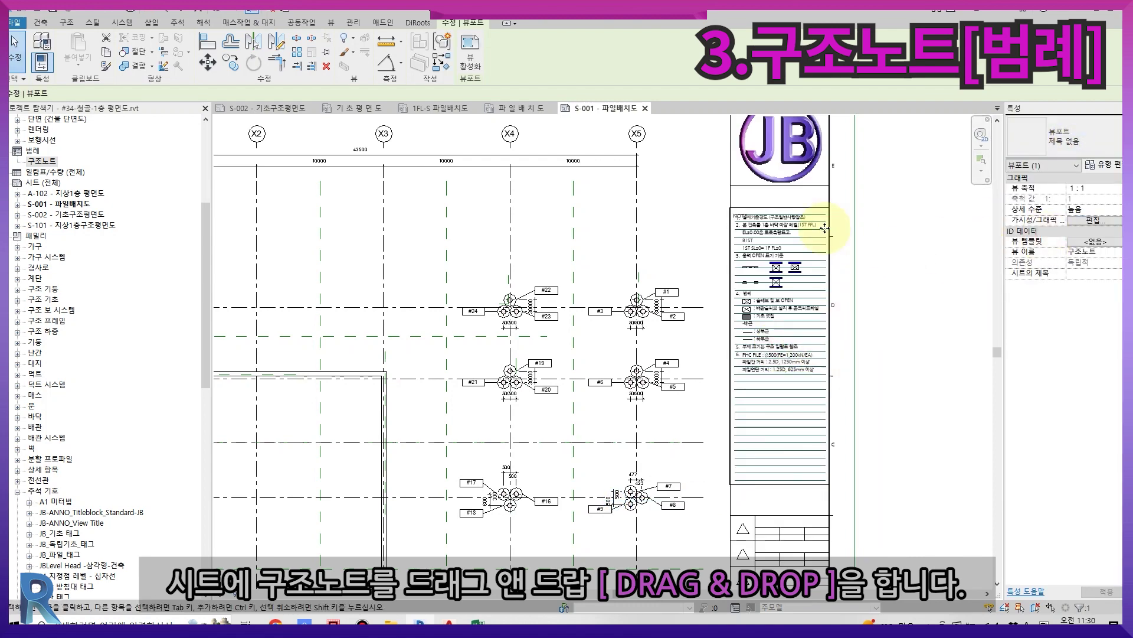
click(850, 235)
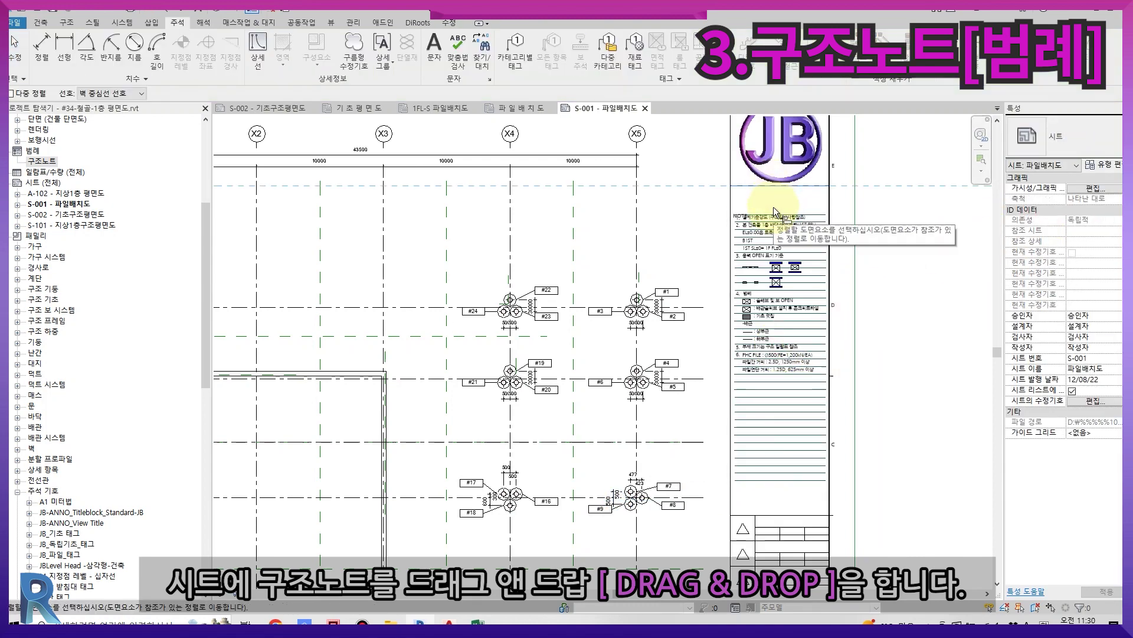
- Move the 구조노트 legend viewport beneath the NOTE heading and shift it slightly left within the title block
scroll(774, 210, up, 5)
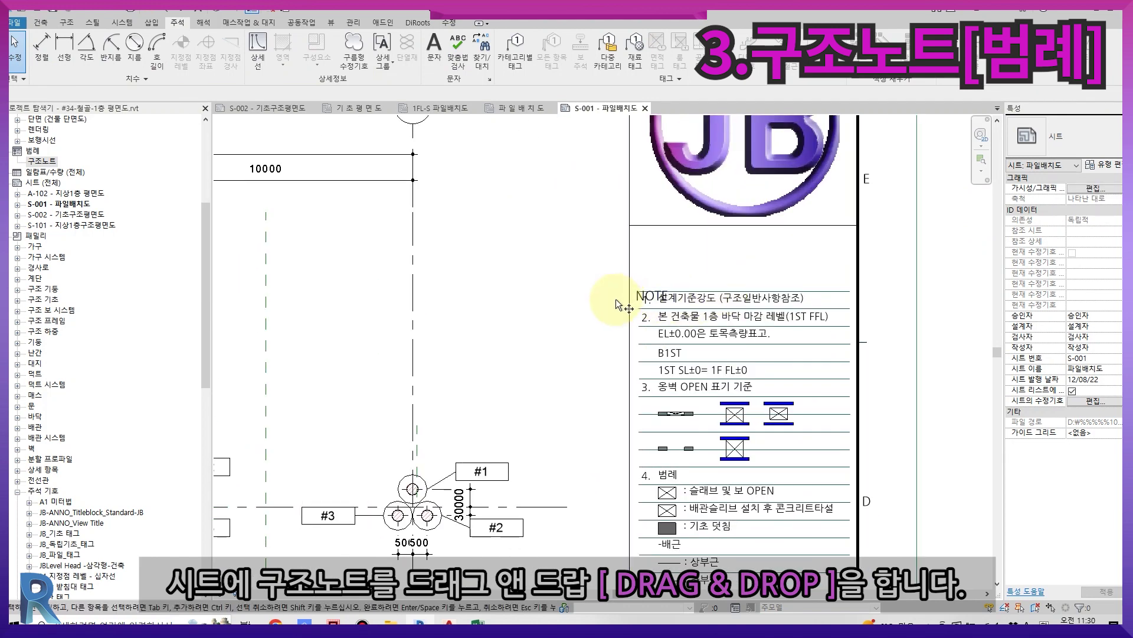
click(628, 318)
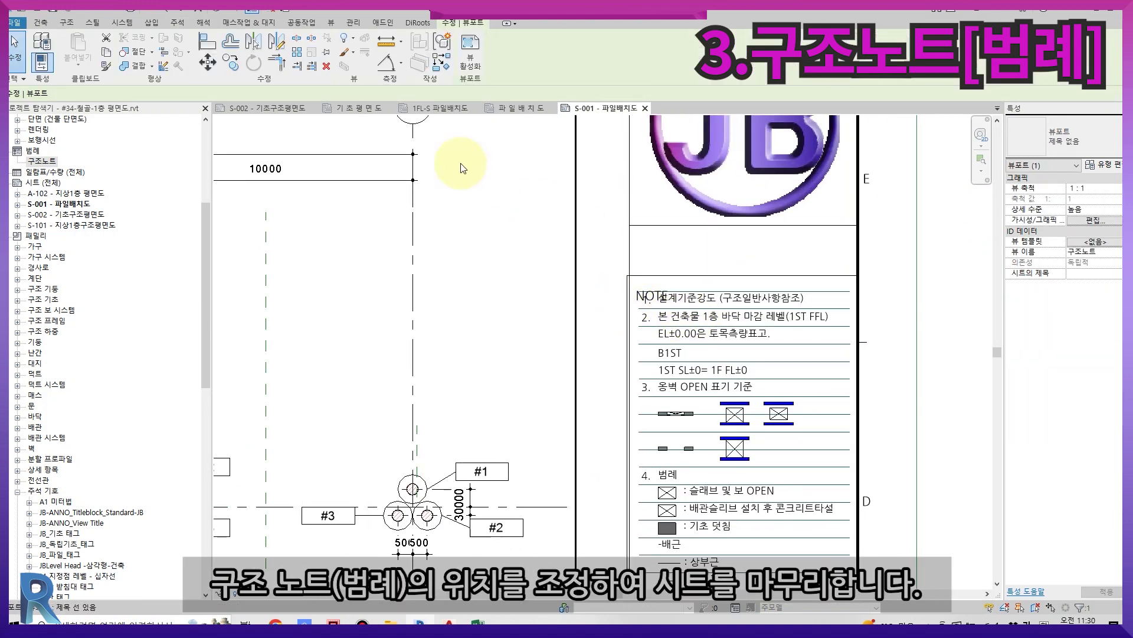
scroll(576, 273, up, 5)
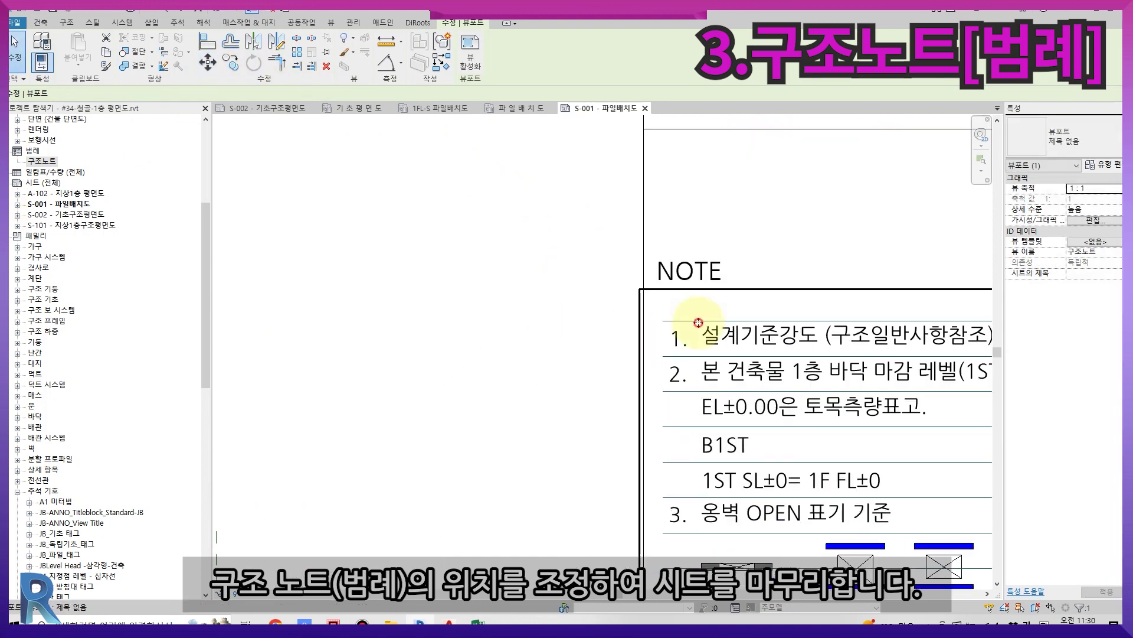
key(m)
key(v)
click(512, 388)
click(501, 388)
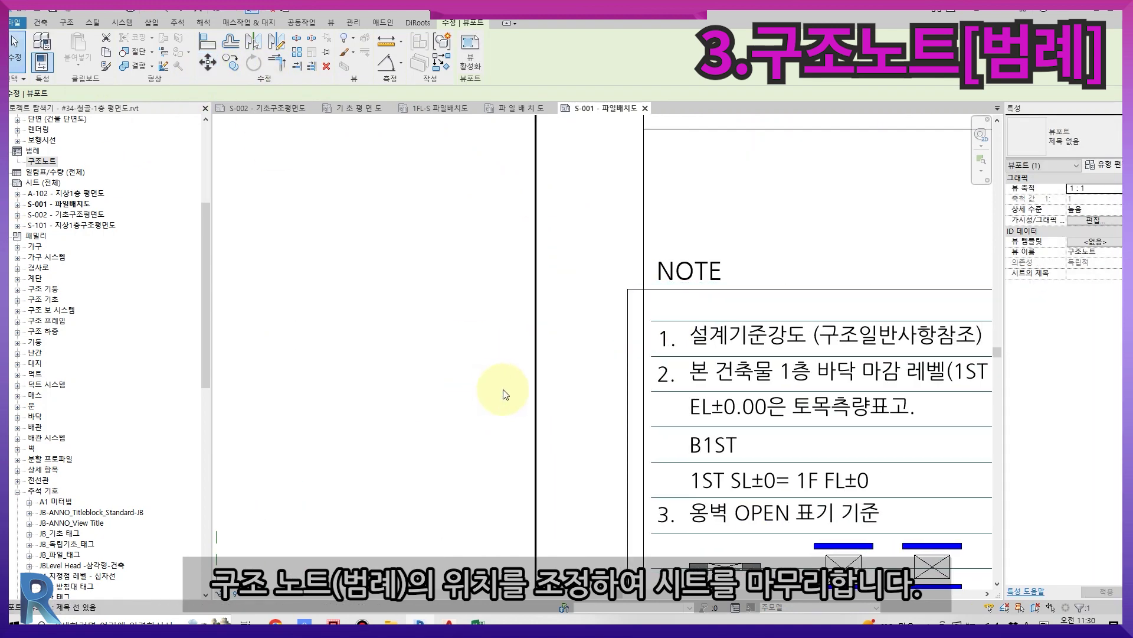
key(Escape)
- Review the finished S-001 sheet against the 파일배치도 plan, checking the pile tags, dimensions and structural notes
scroll(475, 171, down, 3)
scroll(674, 248, up, 2)
scroll(532, 328, down, 5)
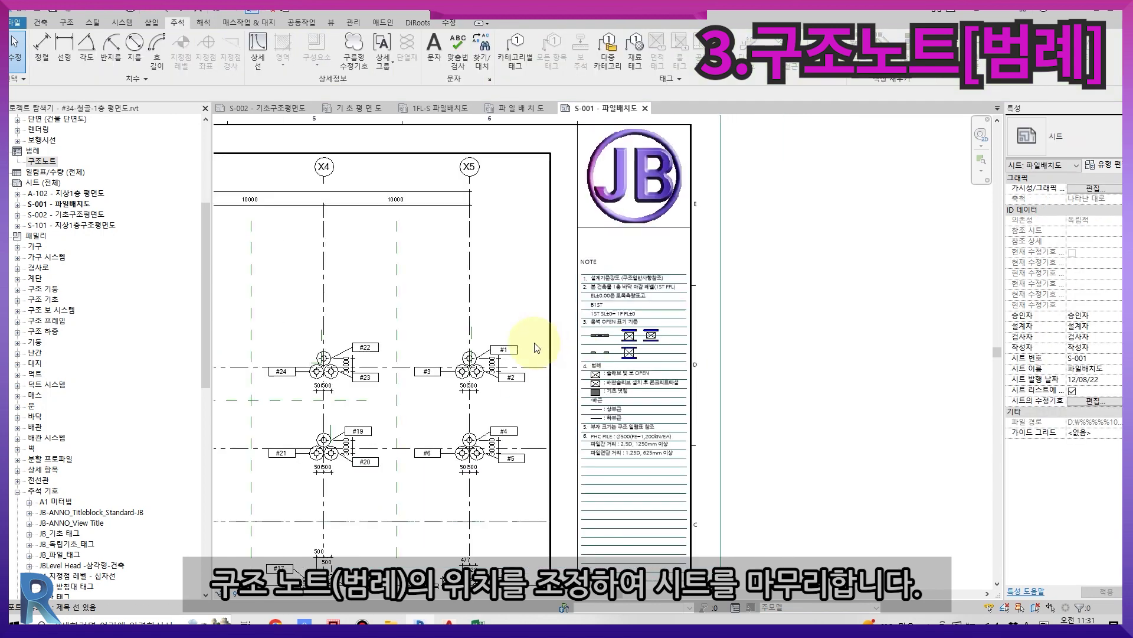
middle_drag(572, 387, 709, 424)
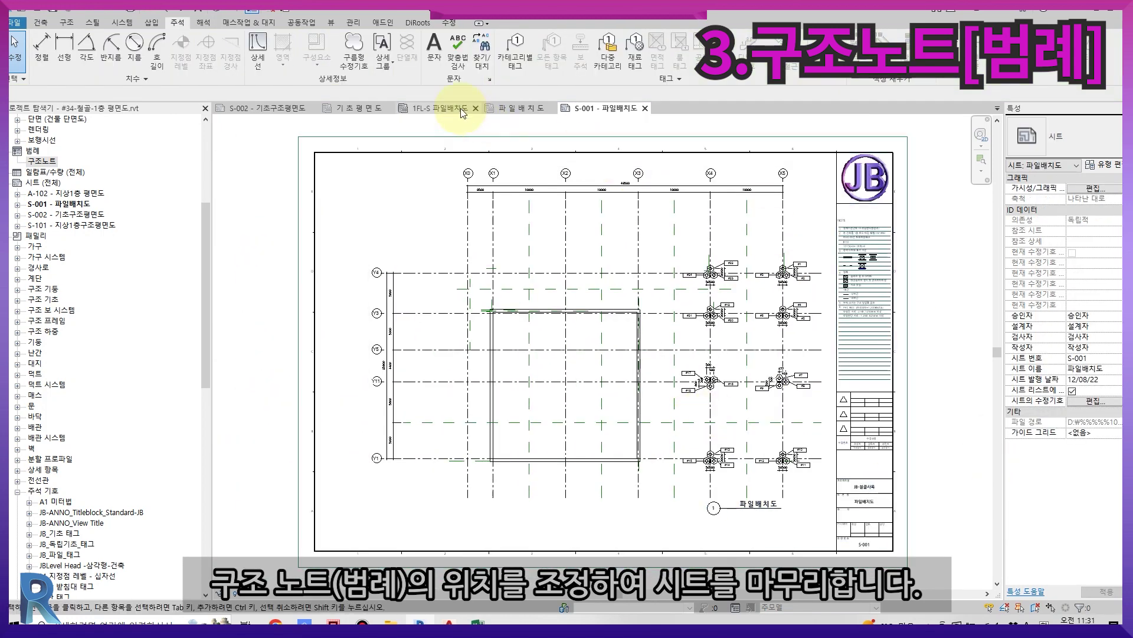
click(455, 109)
click(519, 108)
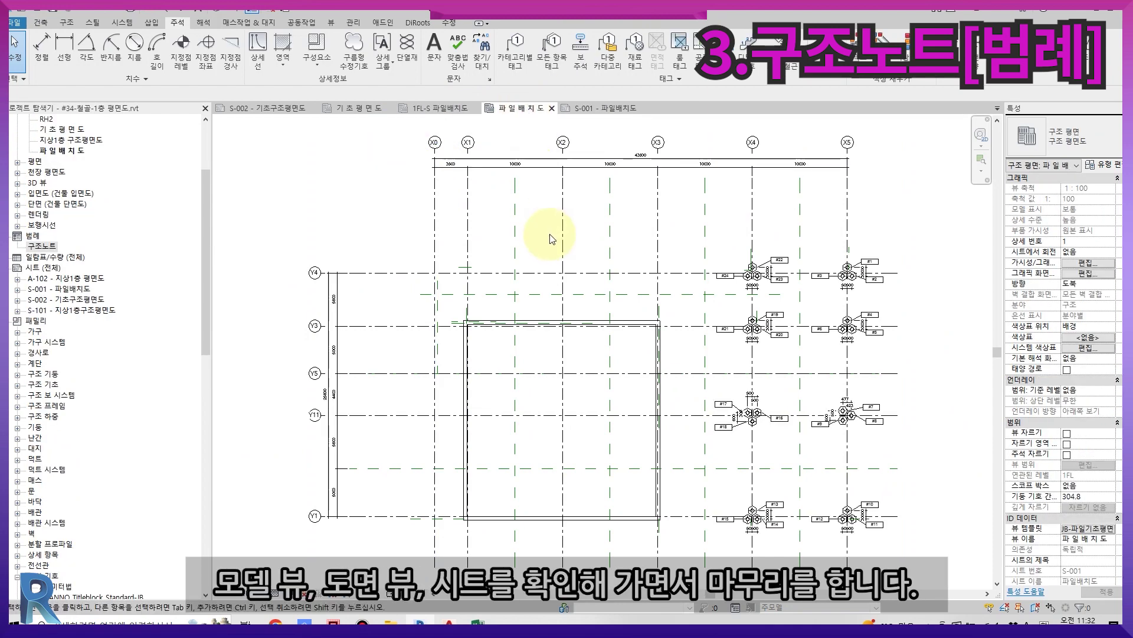
click(634, 108)
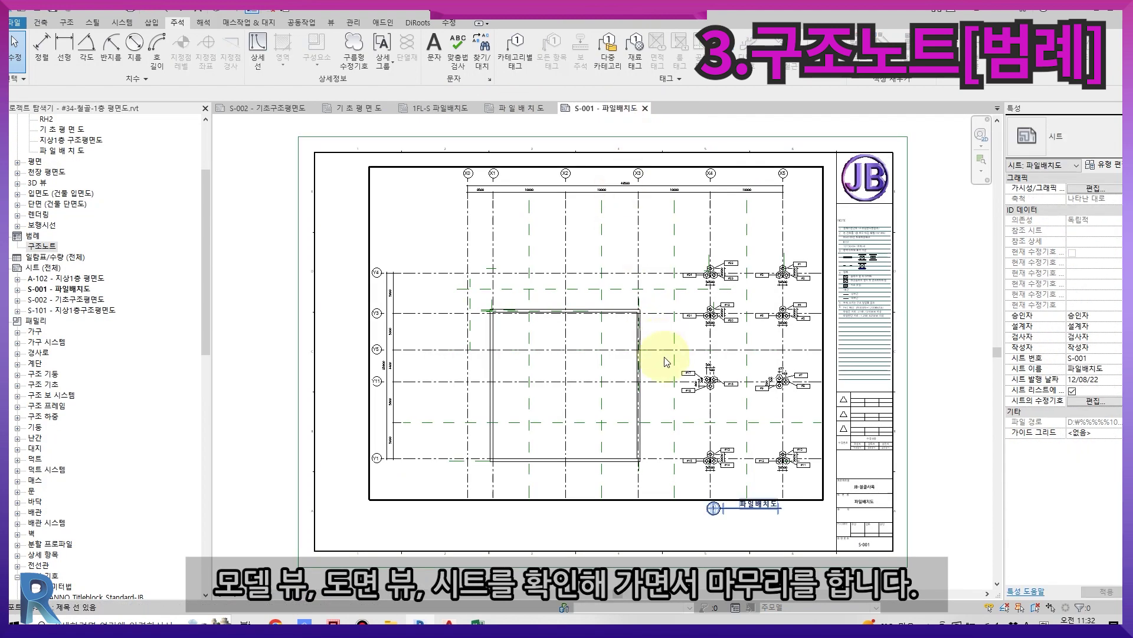
scroll(819, 240, up, 5)
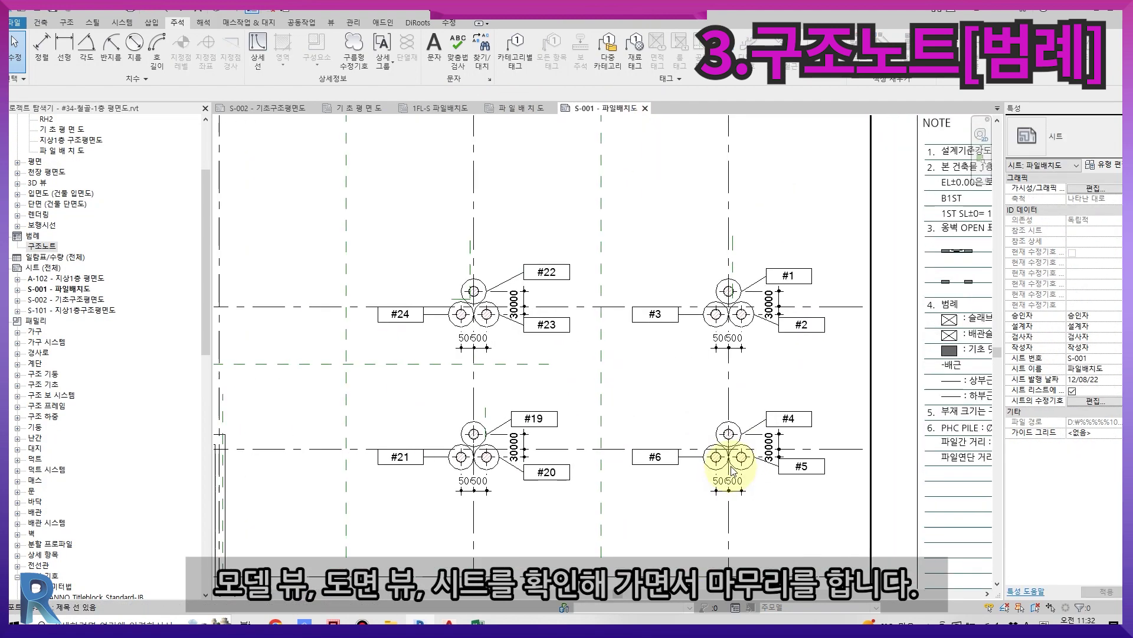
scroll(735, 378, up, 3)
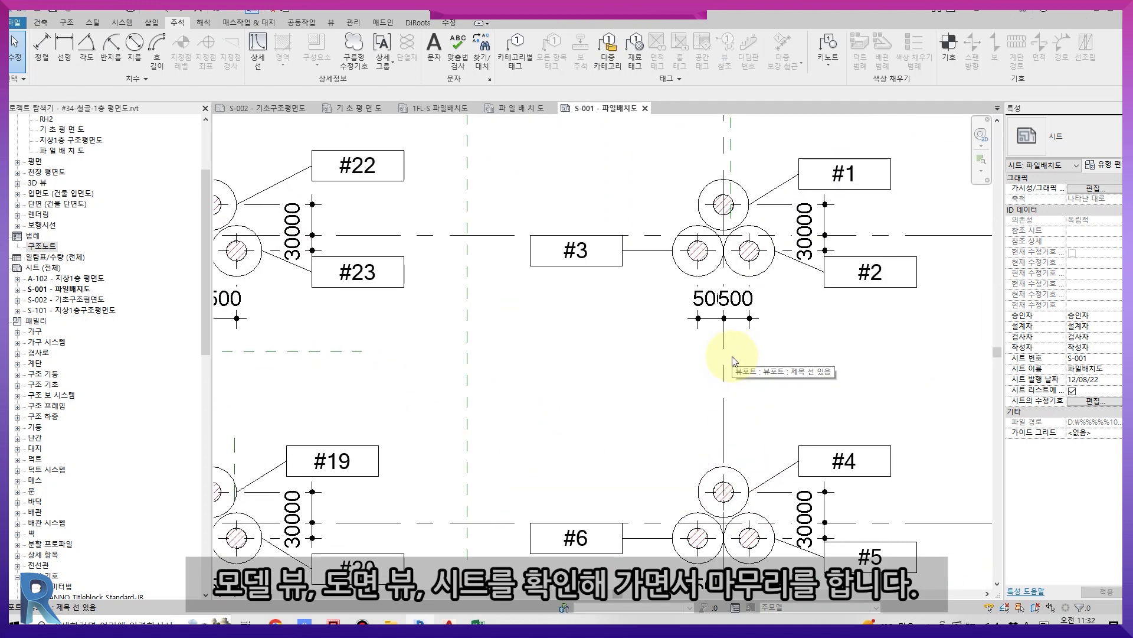
scroll(734, 361, down, 3)
scroll(372, 212, up, 5)
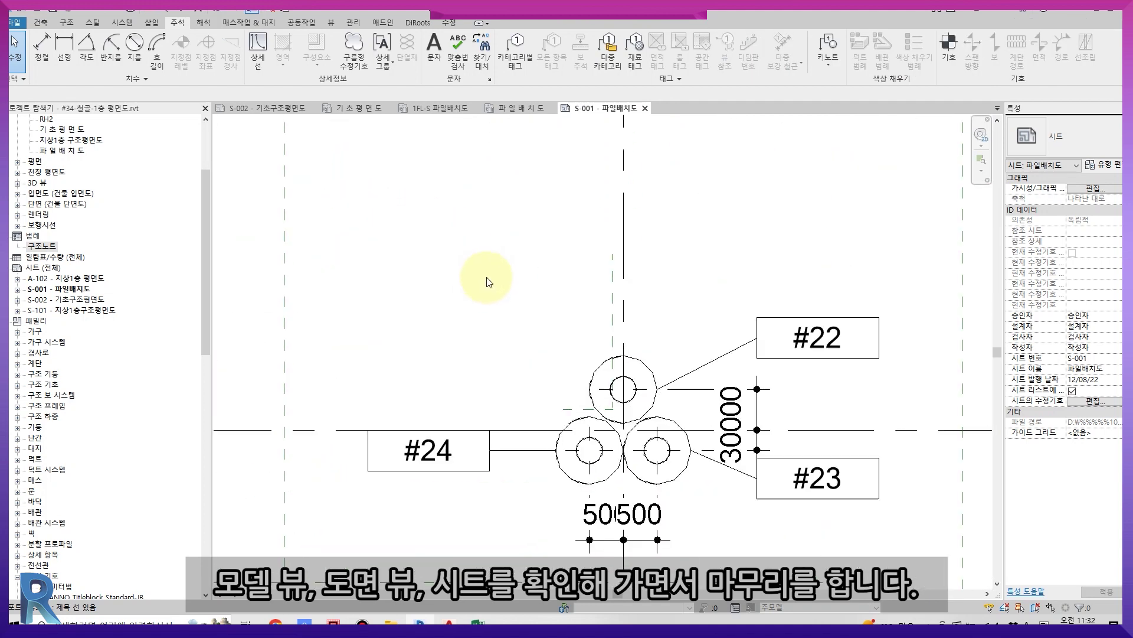
click(523, 105)
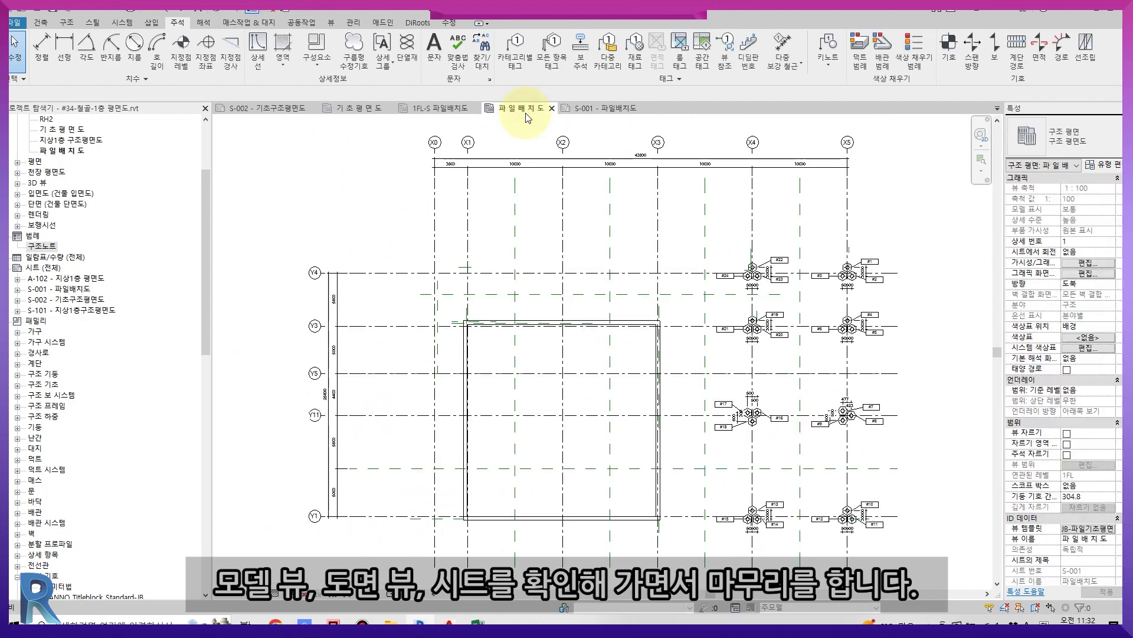
scroll(795, 281, up, 5)
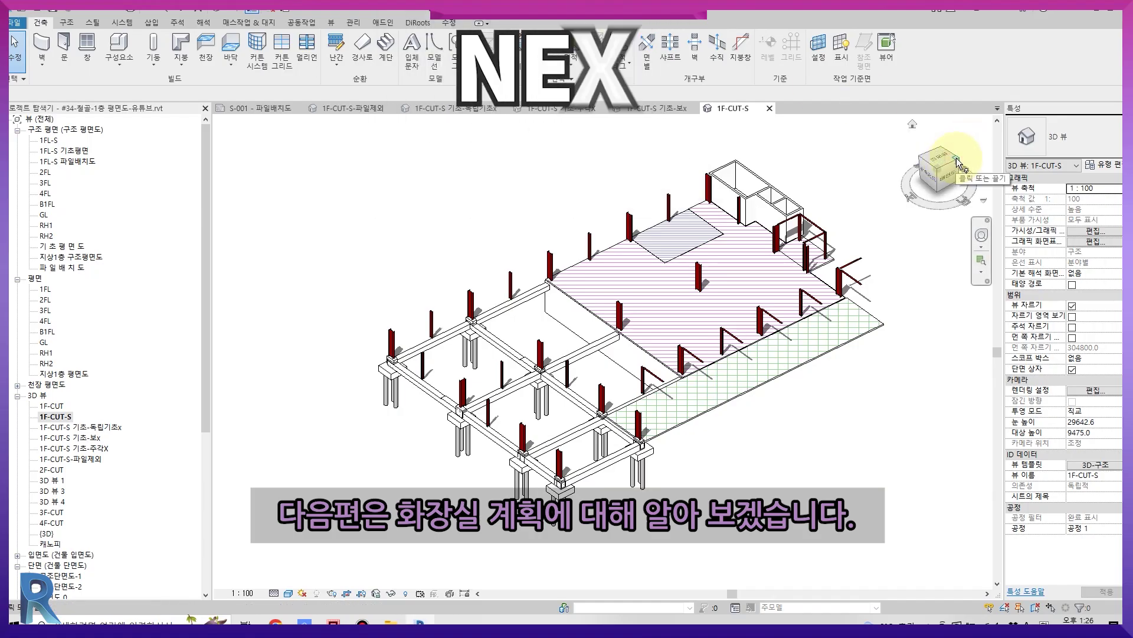
- Examine the columns, foundations and piles of the 1F-CUT-S 3D view from several directions
click(957, 163)
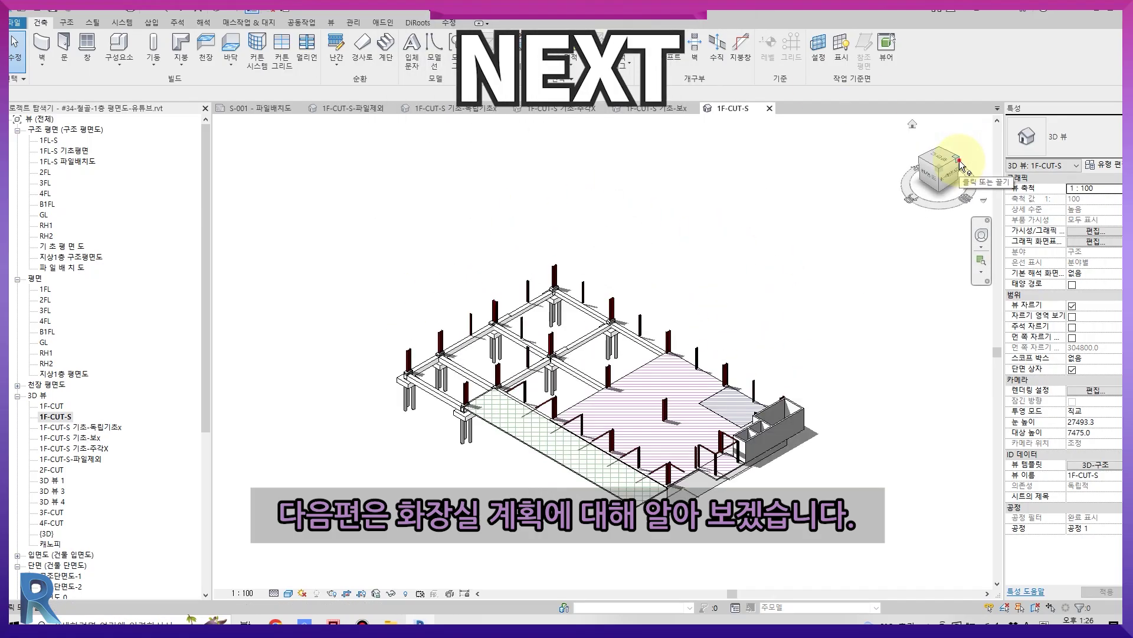
click(959, 160)
click(960, 159)
click(959, 157)
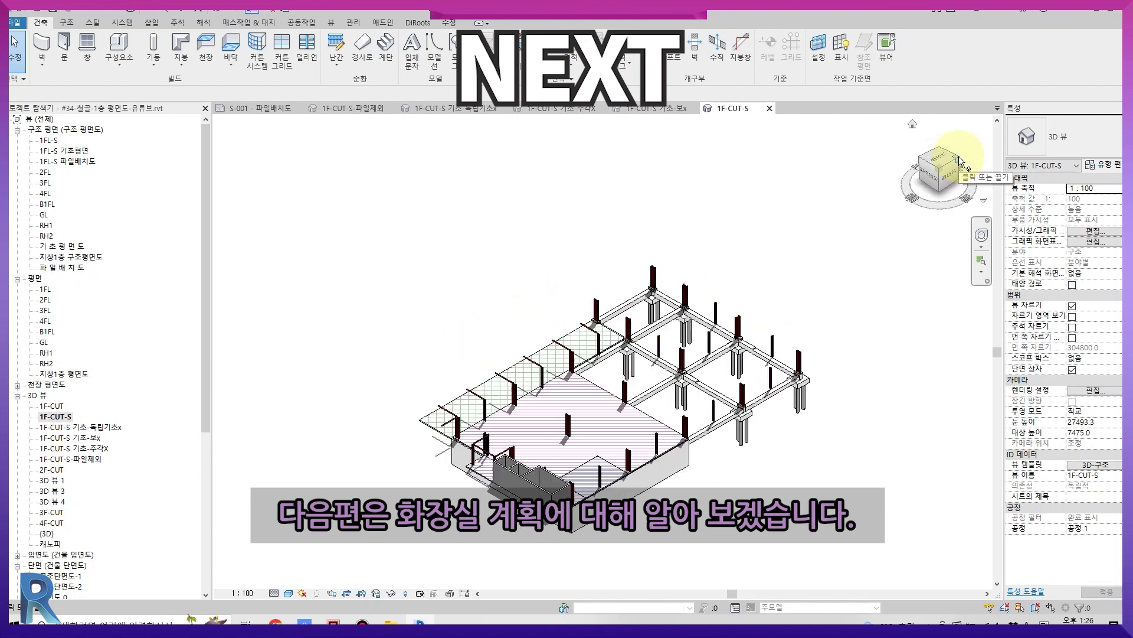
click(959, 156)
click(958, 158)
click(922, 162)
scroll(476, 480, up, 5)
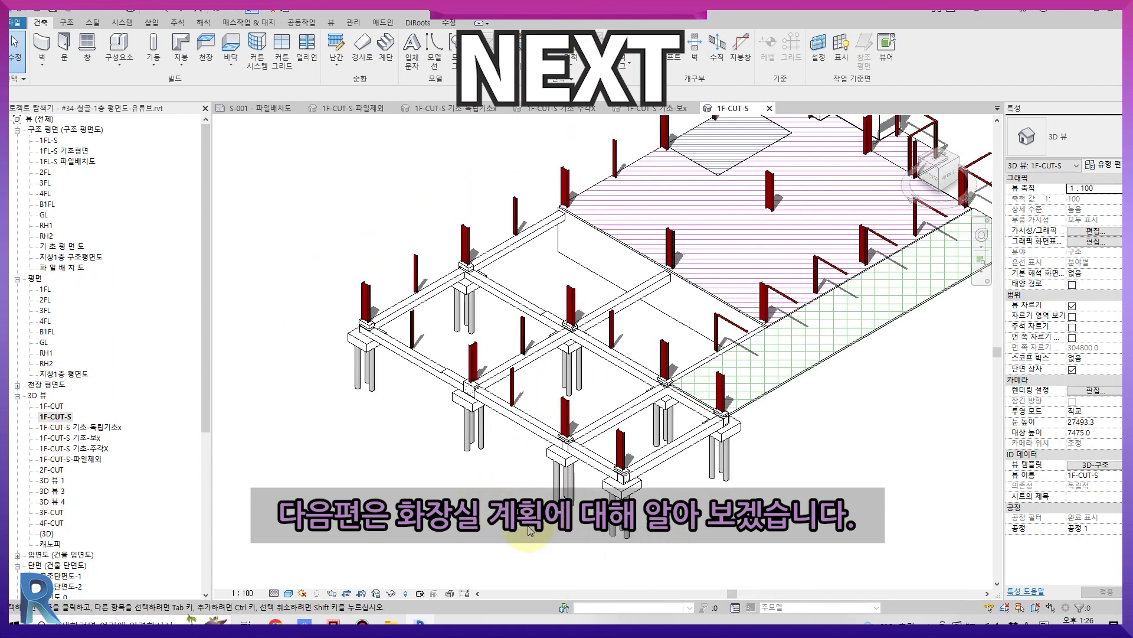
middle_drag(511, 483, 514, 516)
shift+middle_drag(836, 466, 912, 431)
shift+middle_drag(540, 536, 583, 535)
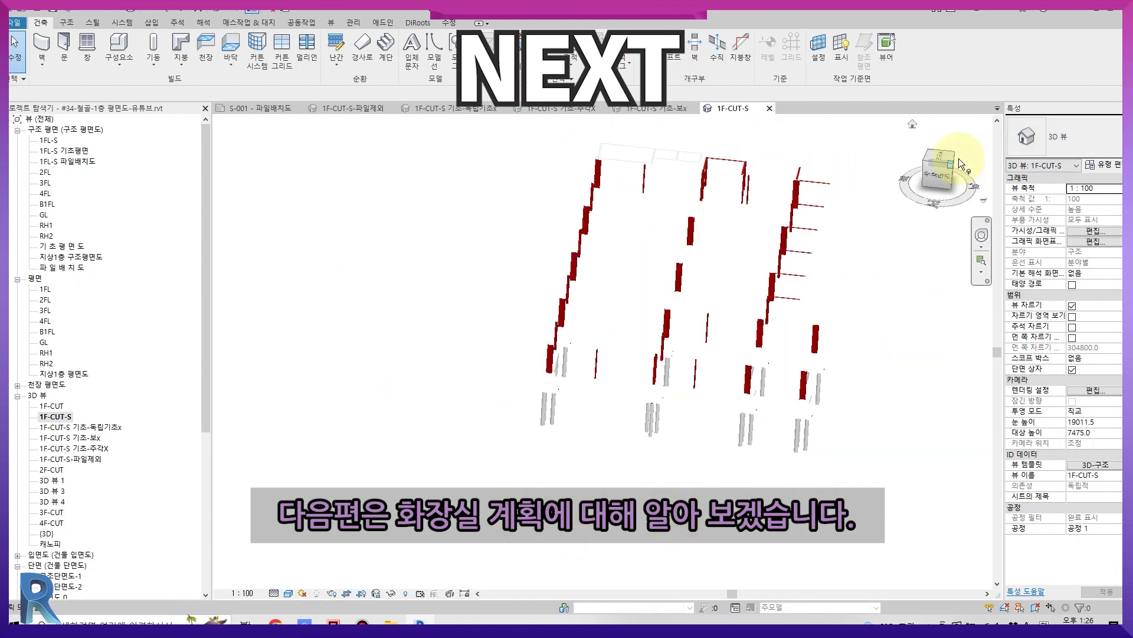